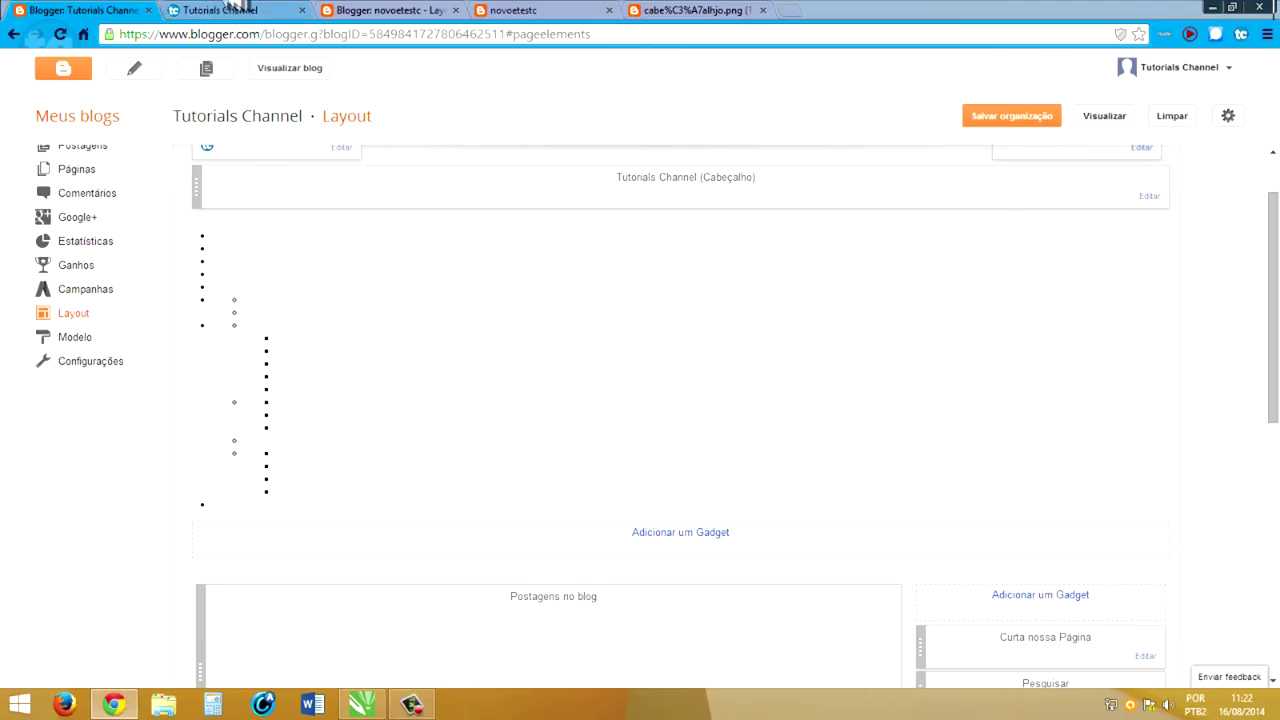
Step: Compare the live Tutorials Channel blog with its Layout page, then open the Cabeçalho gadget's Editar settings
left_click(225, 10)
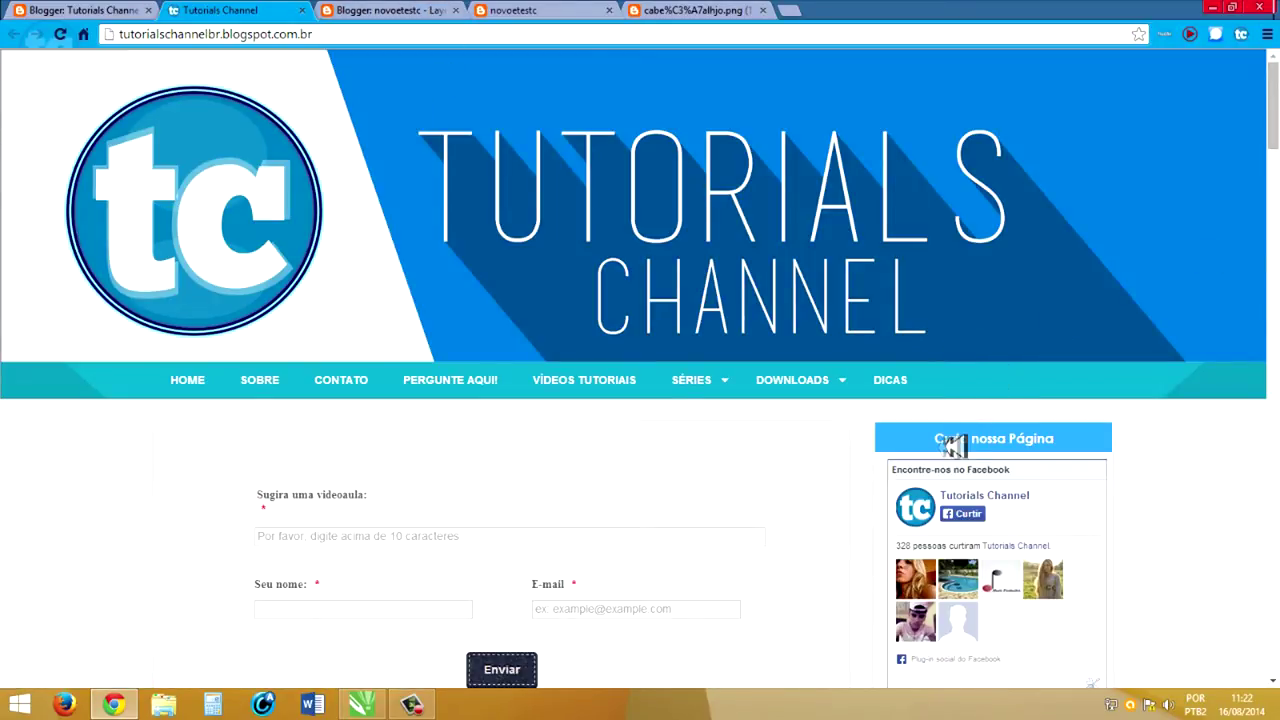
left_click(115, 8)
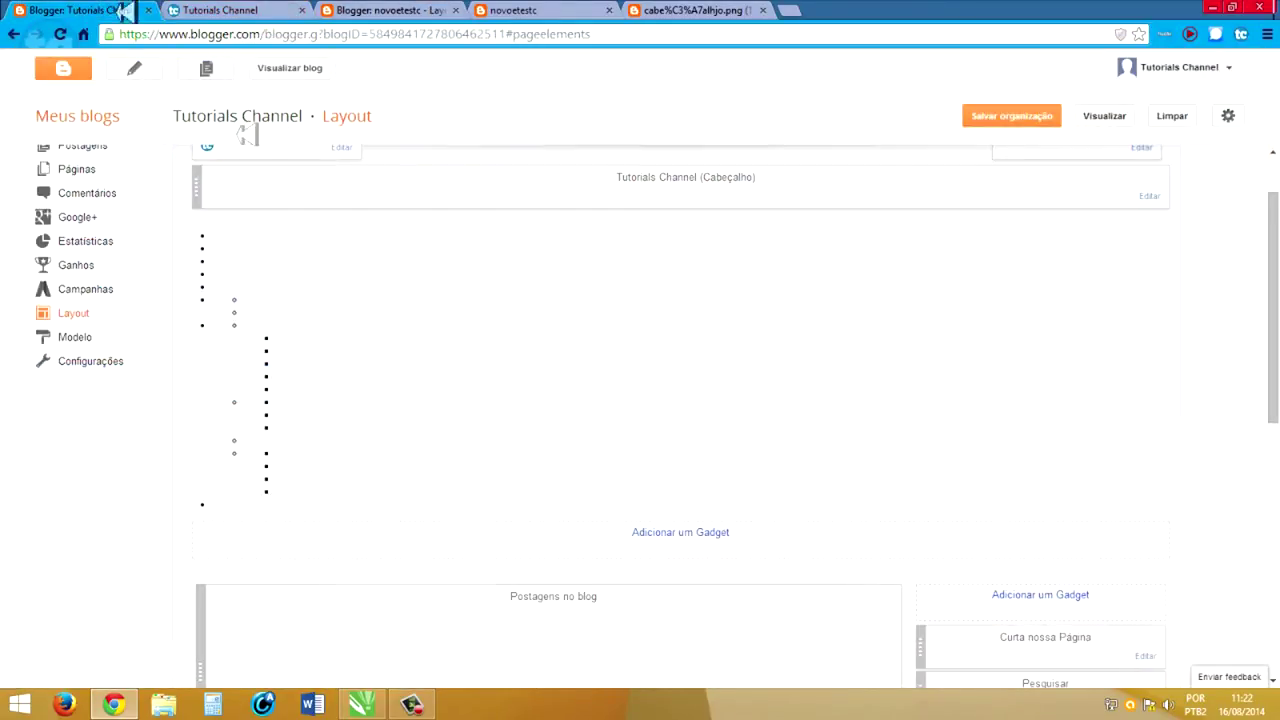
left_click_drag(1276, 314, 1276, 437)
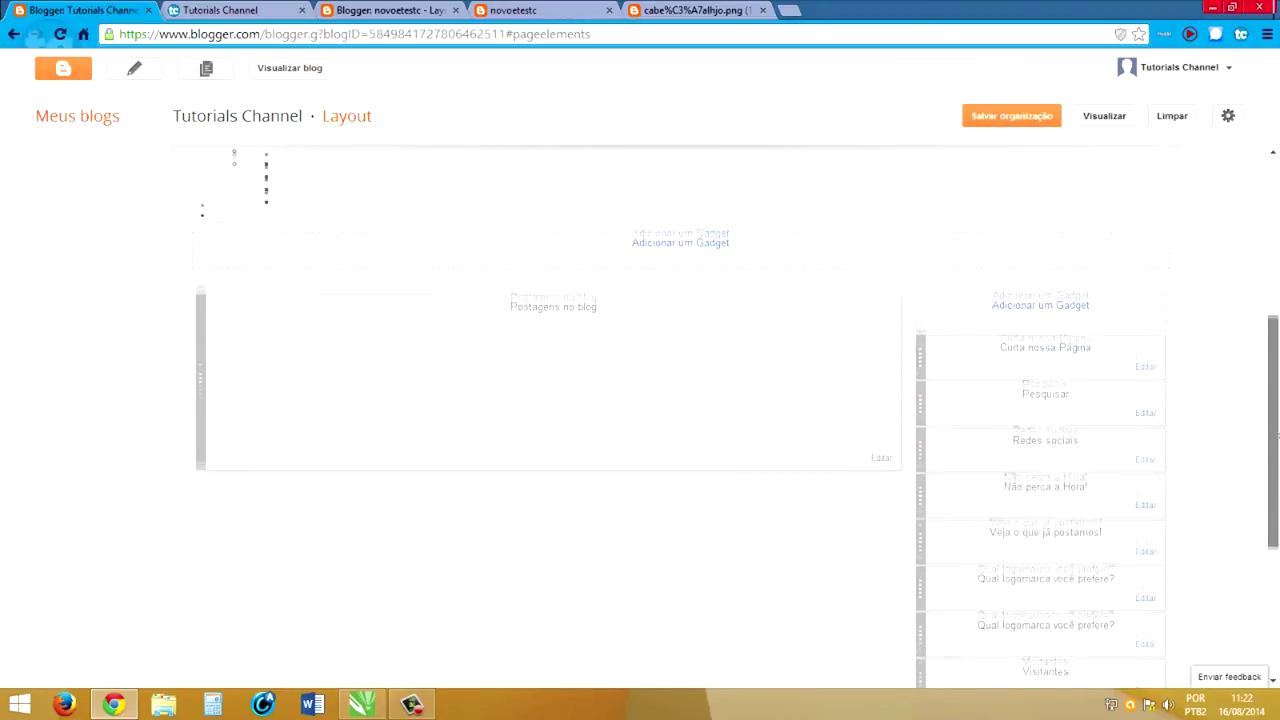
left_click_drag(1276, 437, 1276, 292)
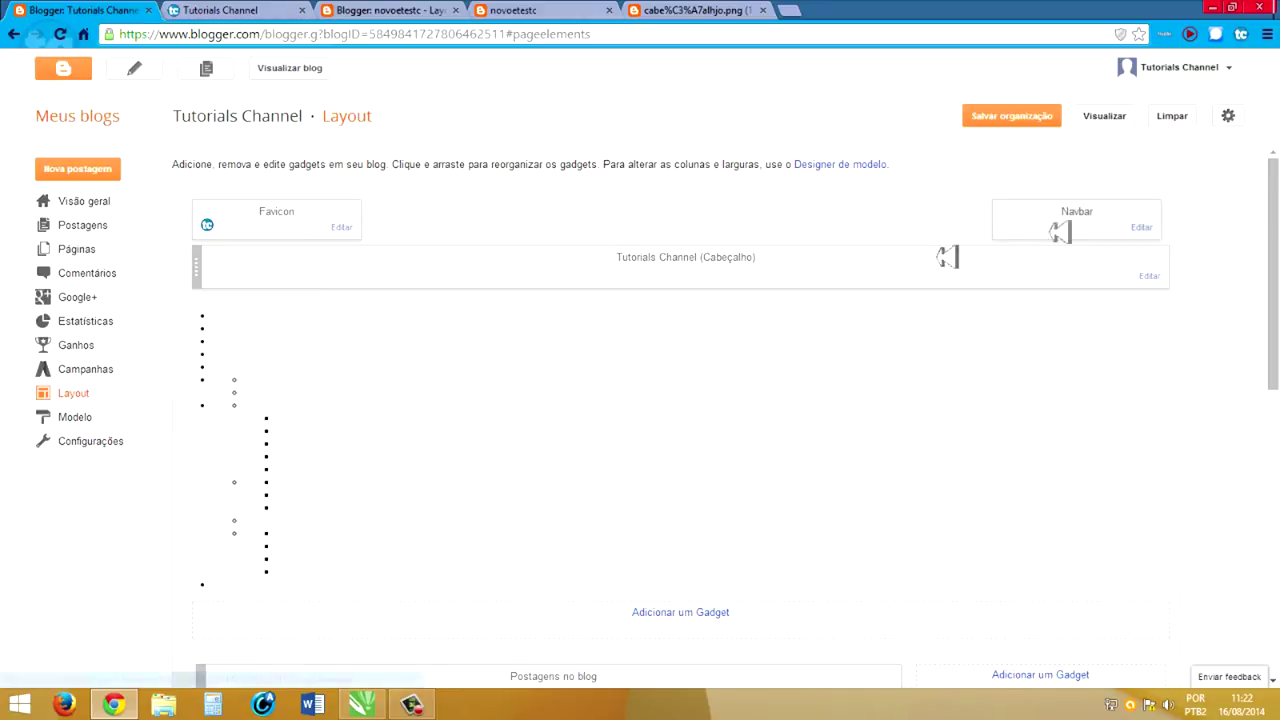
left_click(248, 12)
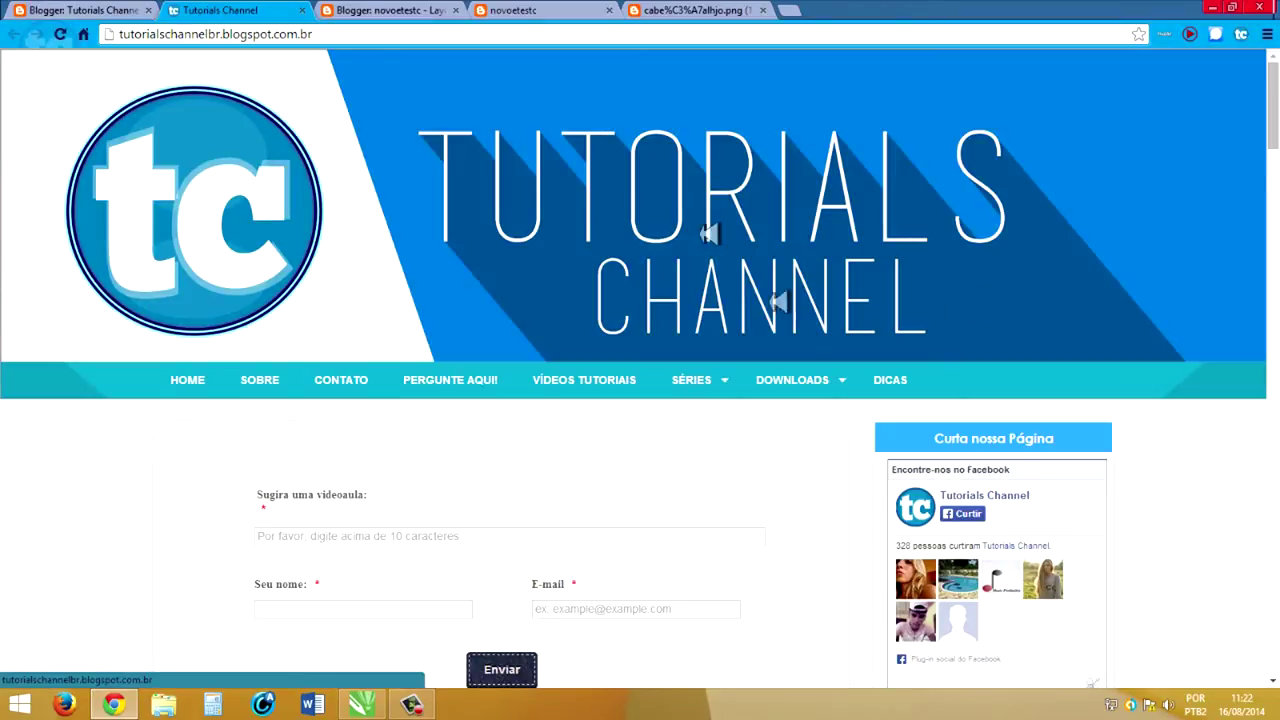
left_click(17, 9)
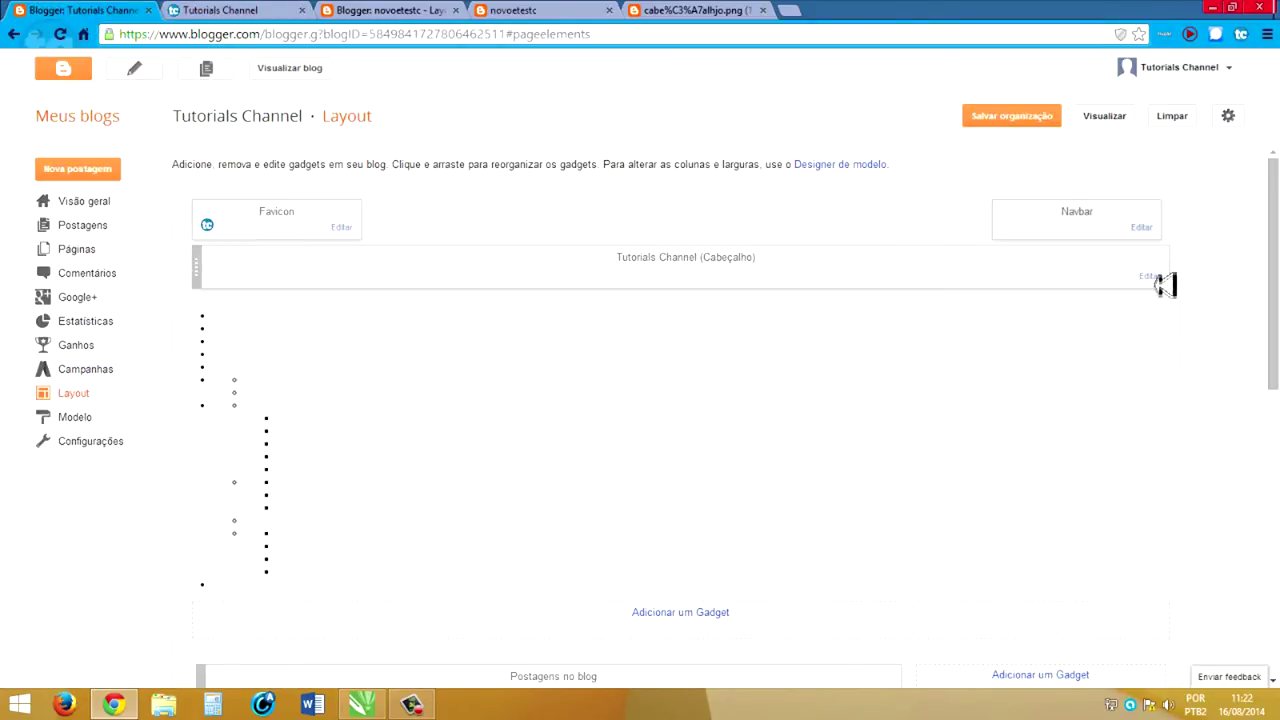
left_click(1152, 278)
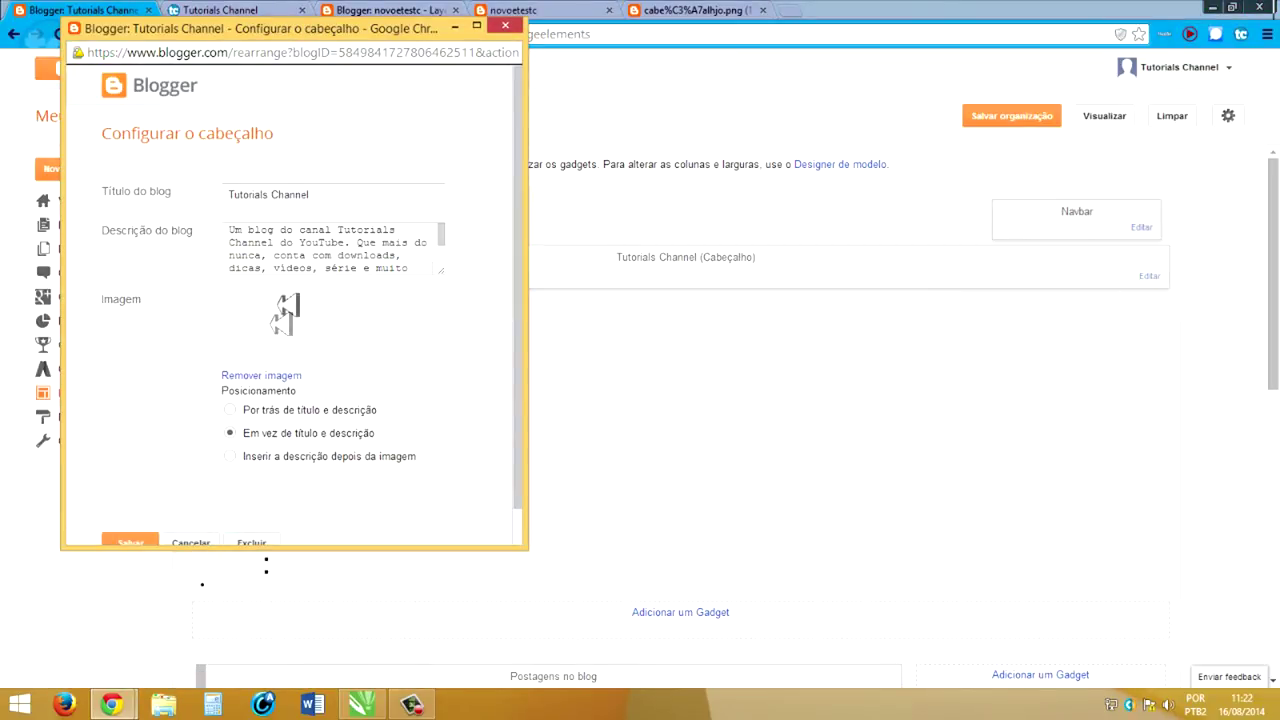
Step: Drag the header image from Configurar o cabeçalho onto the desktop as a cabeçalho file and restore Blogger
right_click(279, 305)
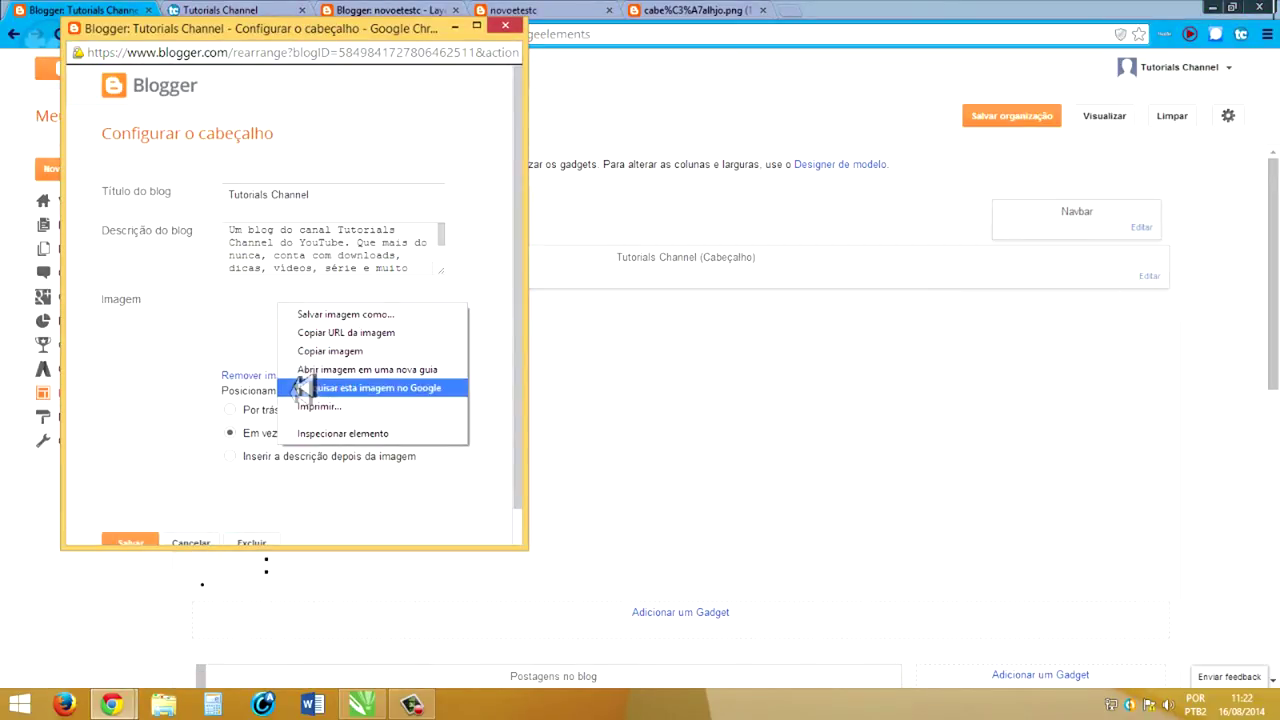
left_click(200, 396)
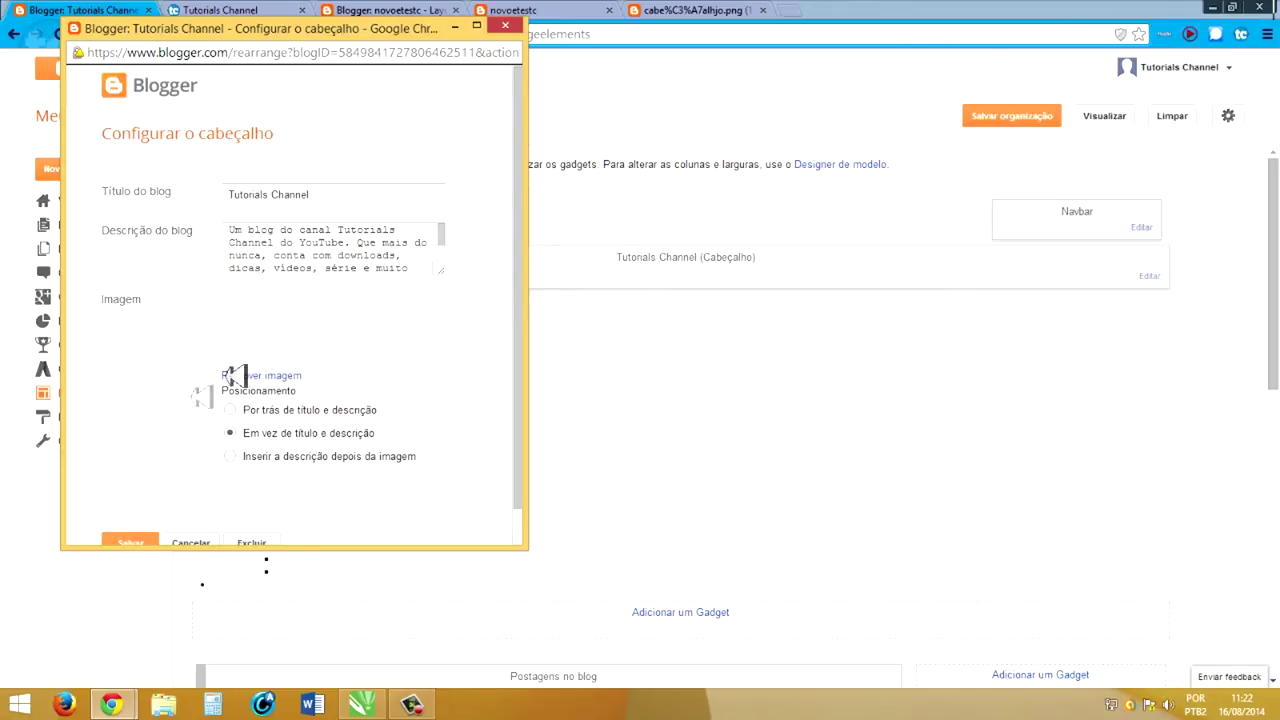
left_click_drag(322, 313, 846, 309)
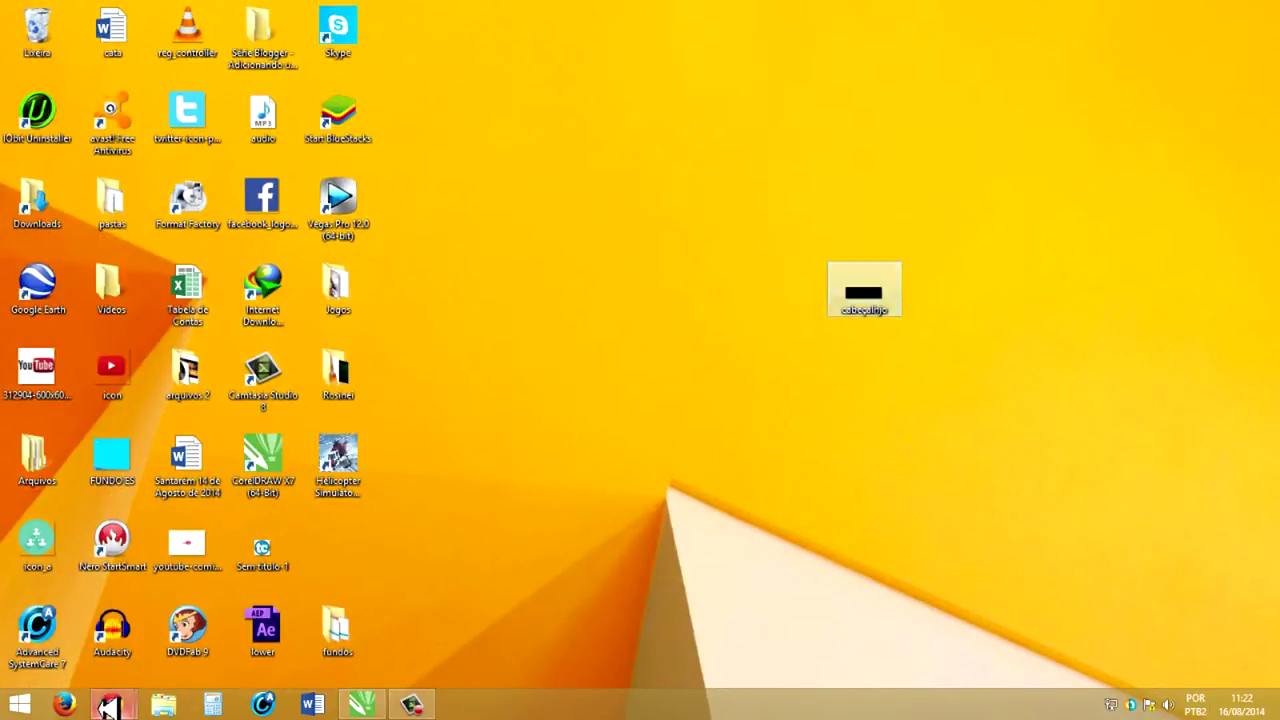
mouse_move(112, 704)
left_click(252, 628)
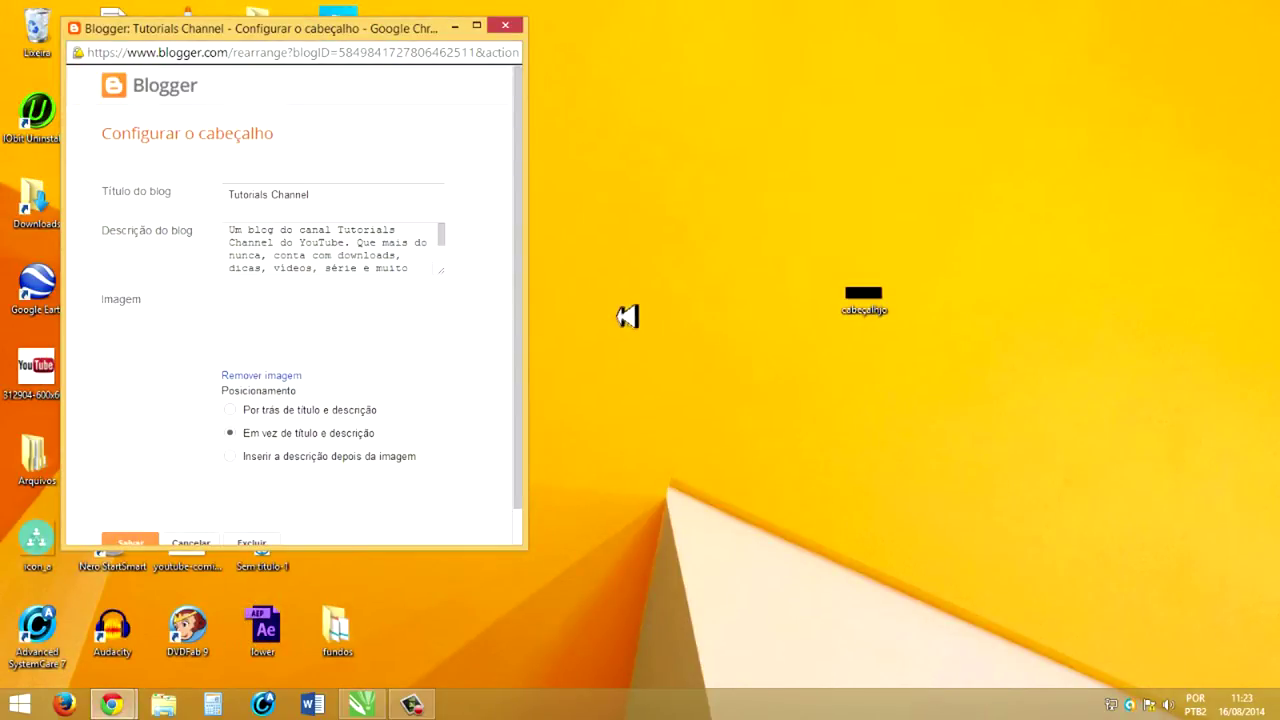
mouse_move(115, 702)
left_click(150, 655)
left_click(330, 605)
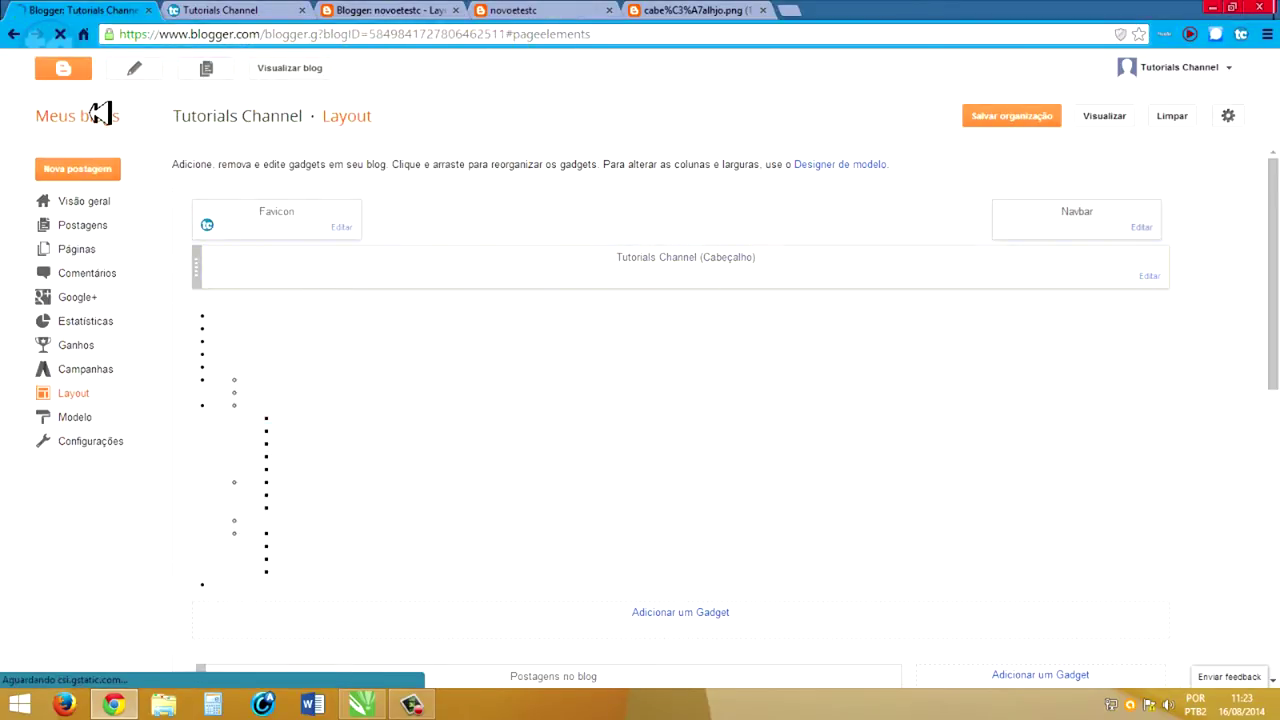
Step: Close the extra browser tabs and open the novoetestc blog's Layout page
left_click(302, 10)
middle_click(313, 10)
middle_click(313, 10)
middle_click(240, 10)
left_click(259, 309)
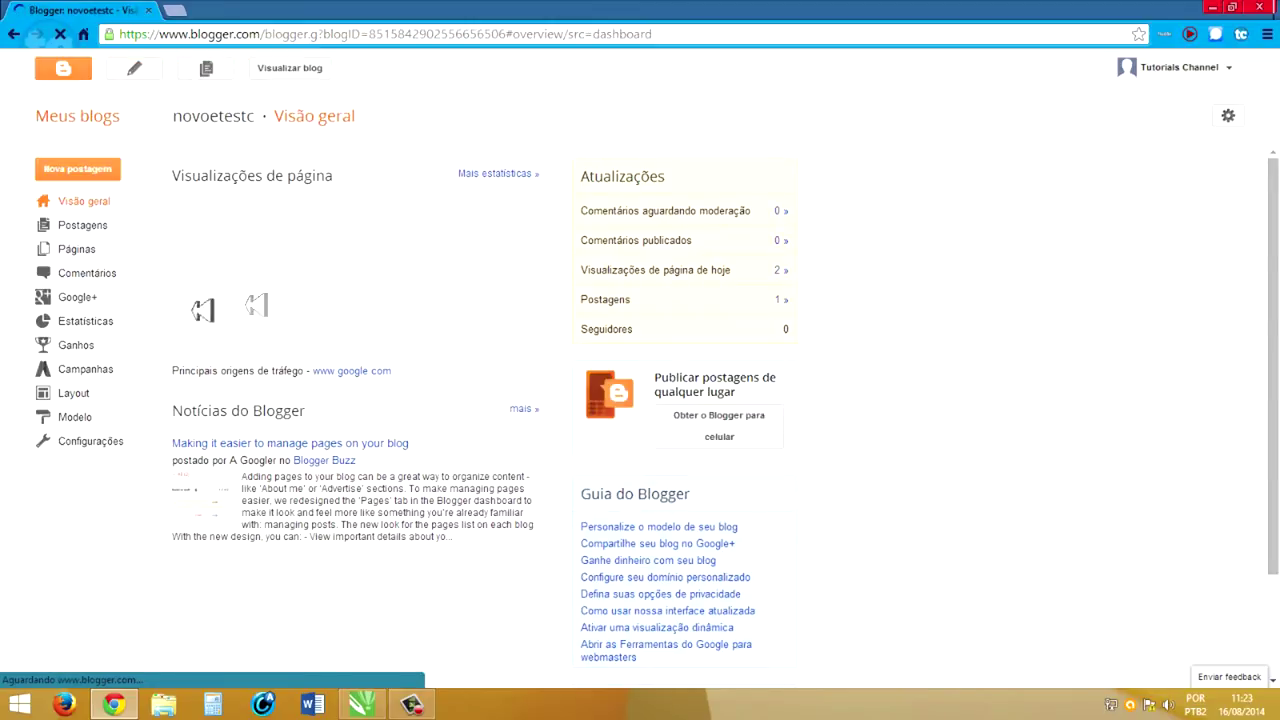
left_click(97, 392)
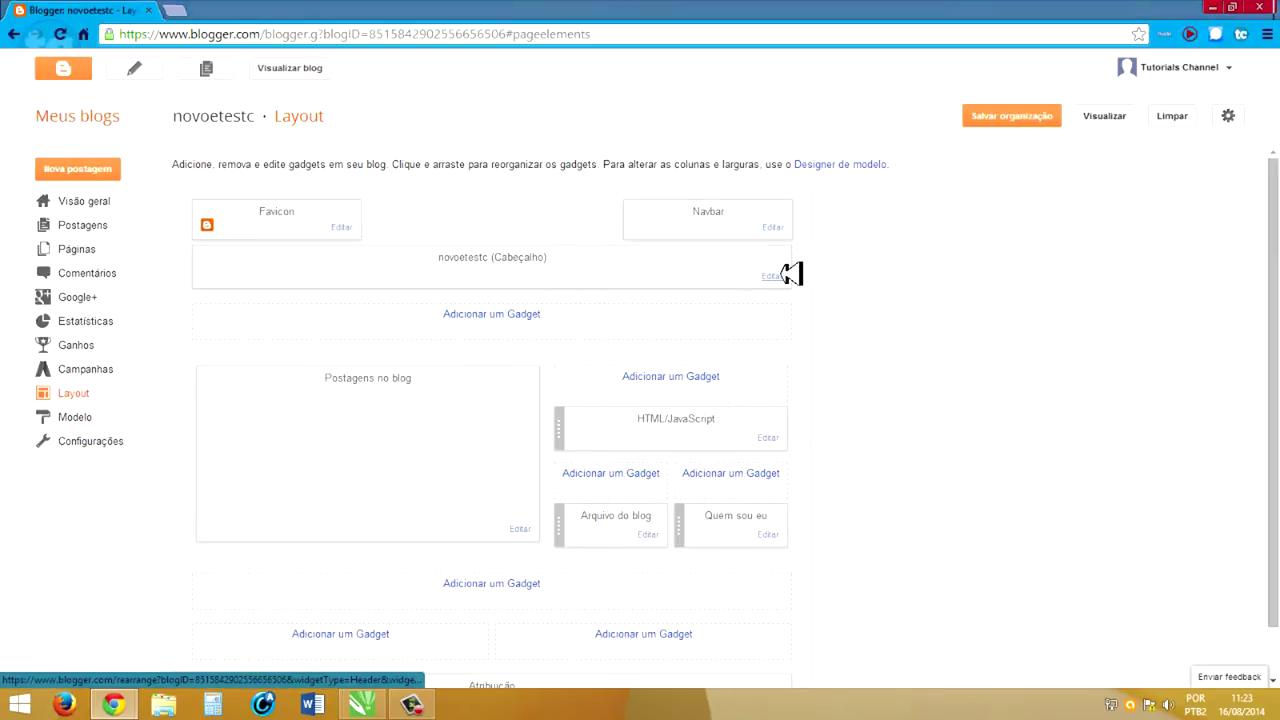
Step: Set the novoetestc header image to show 'Em vez de título e descrição' and save
left_click(772, 275)
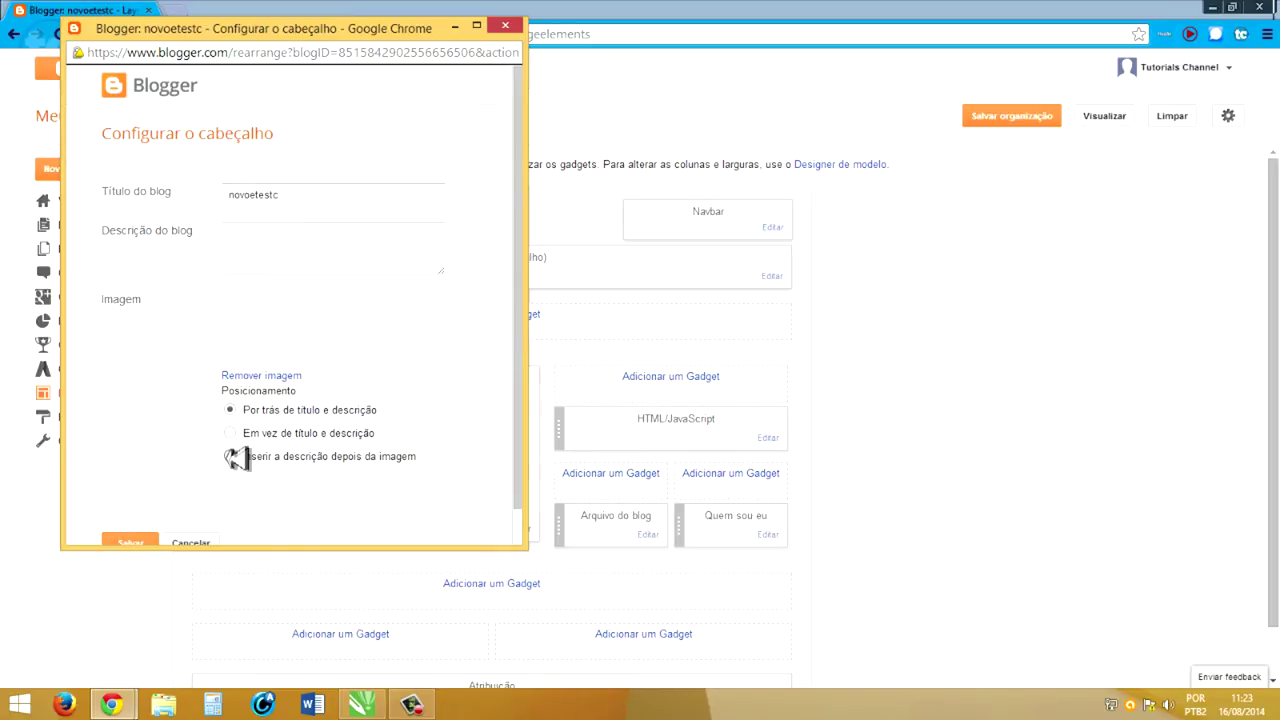
left_click(230, 433)
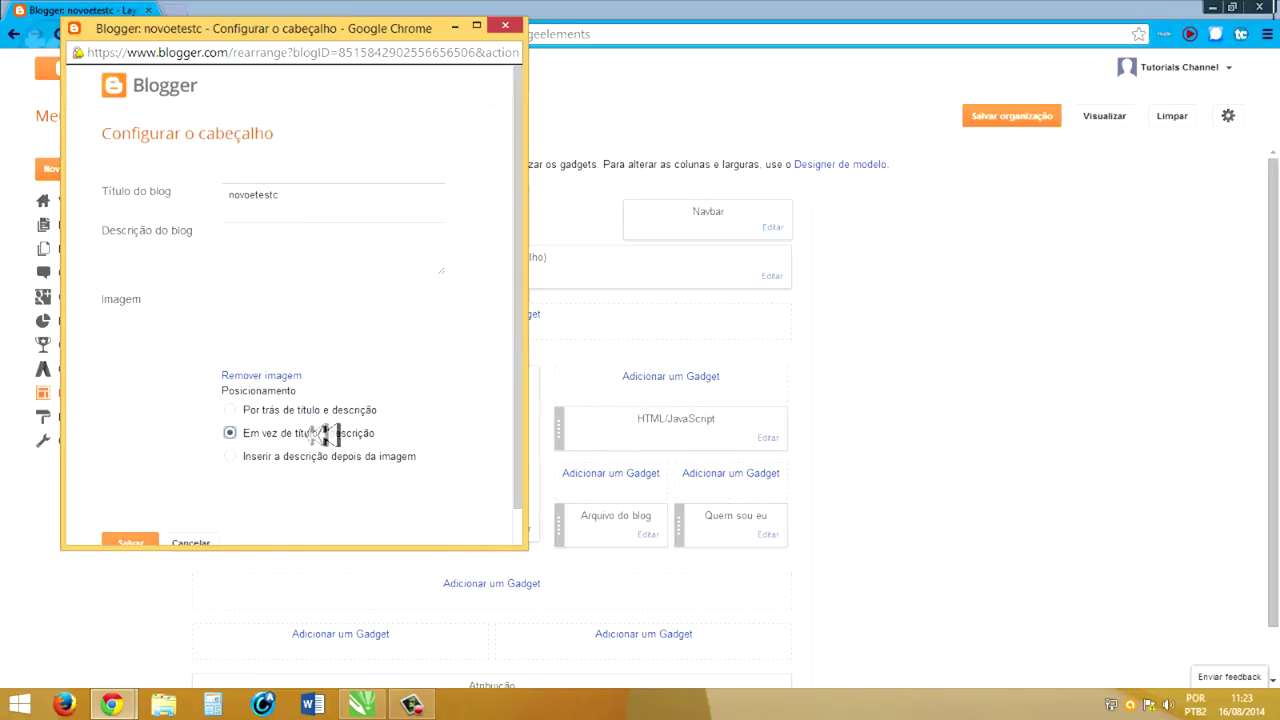
scroll(251, 470, "down", 2)
left_click(122, 505)
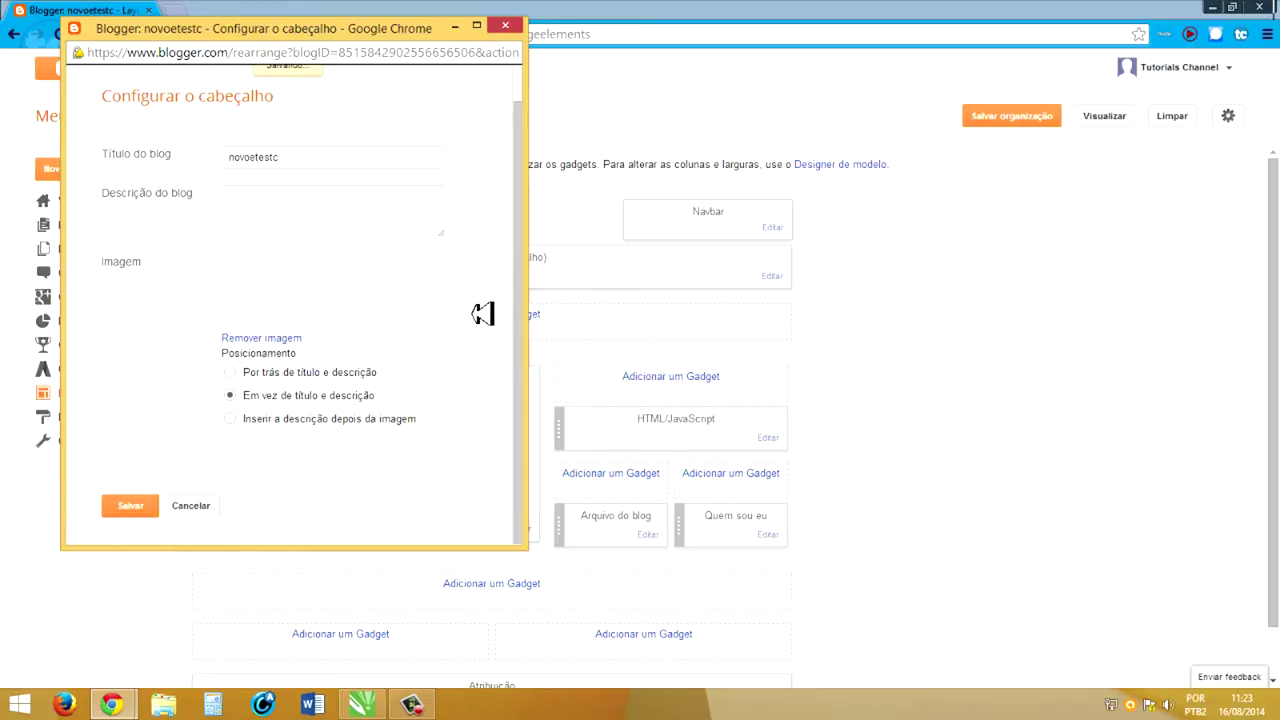
Step: Check the live novoetestc blog, then go to its Modelo page
left_click(745, 89)
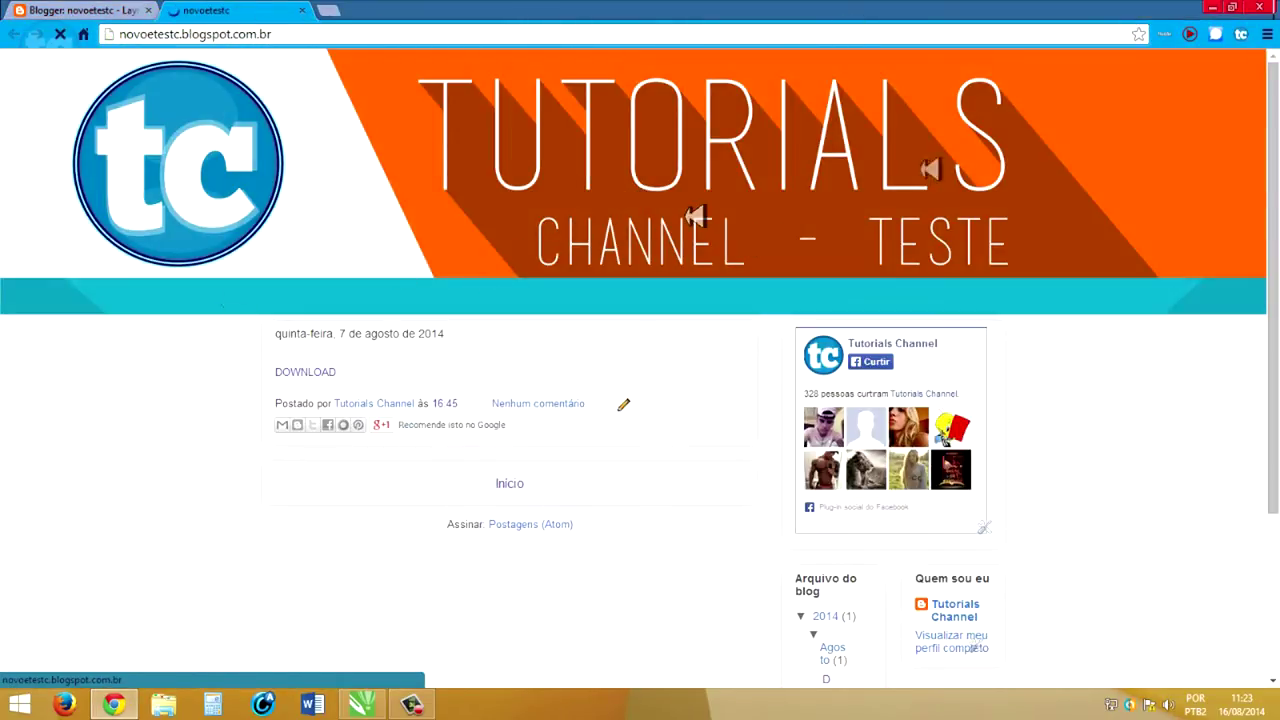
left_click(122, 9)
left_click(86, 418)
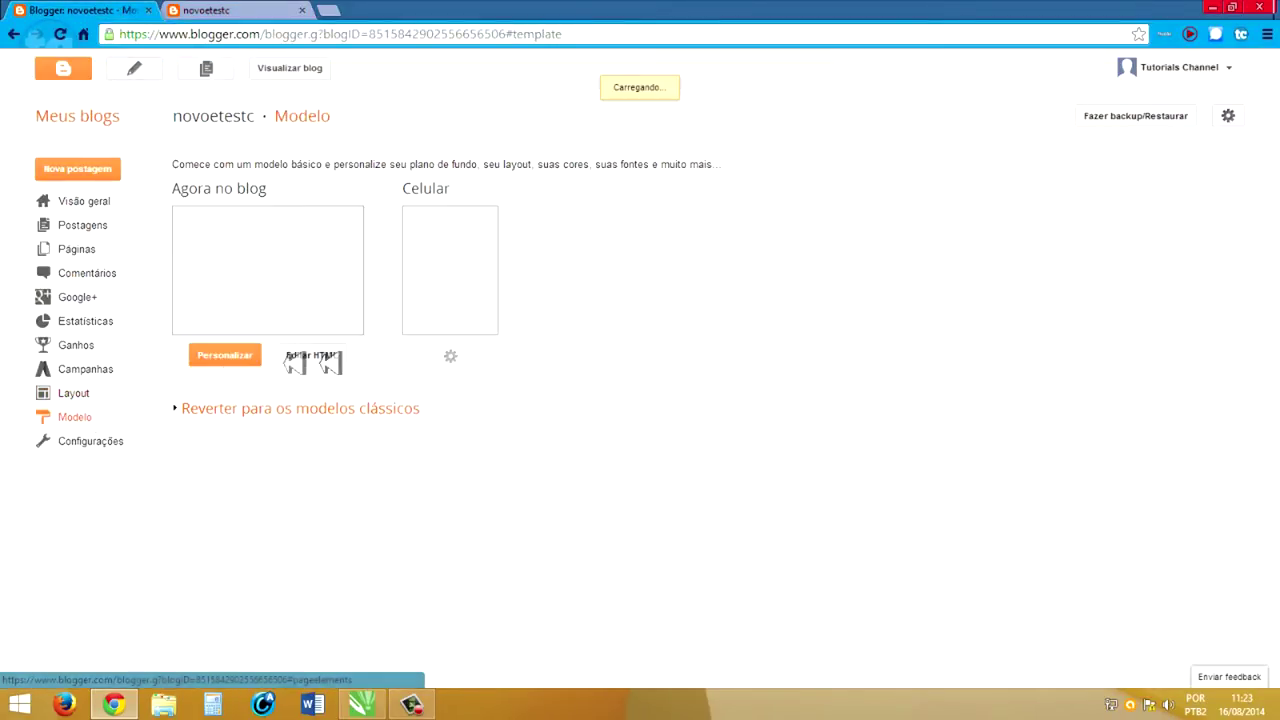
Step: In the template designer's Plano de fundo settings, remove the background image and confirm
left_click(243, 358)
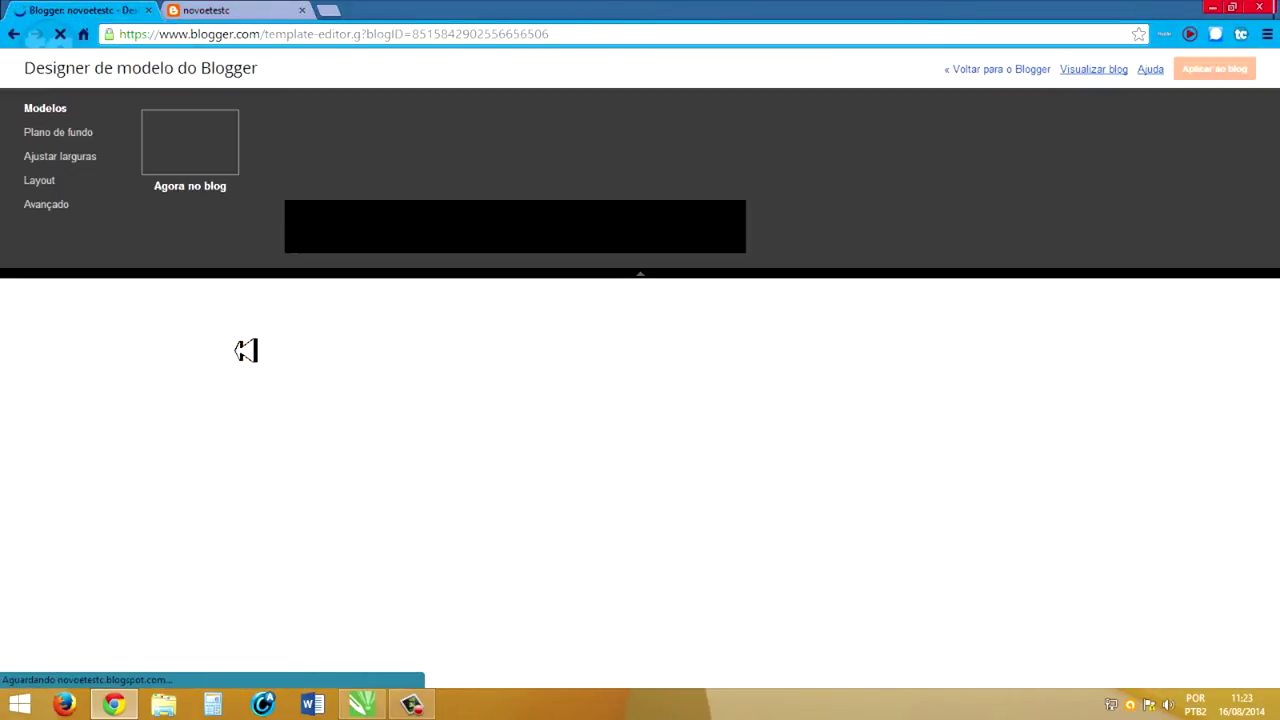
left_click(75, 132)
left_click(186, 177)
left_click(698, 135)
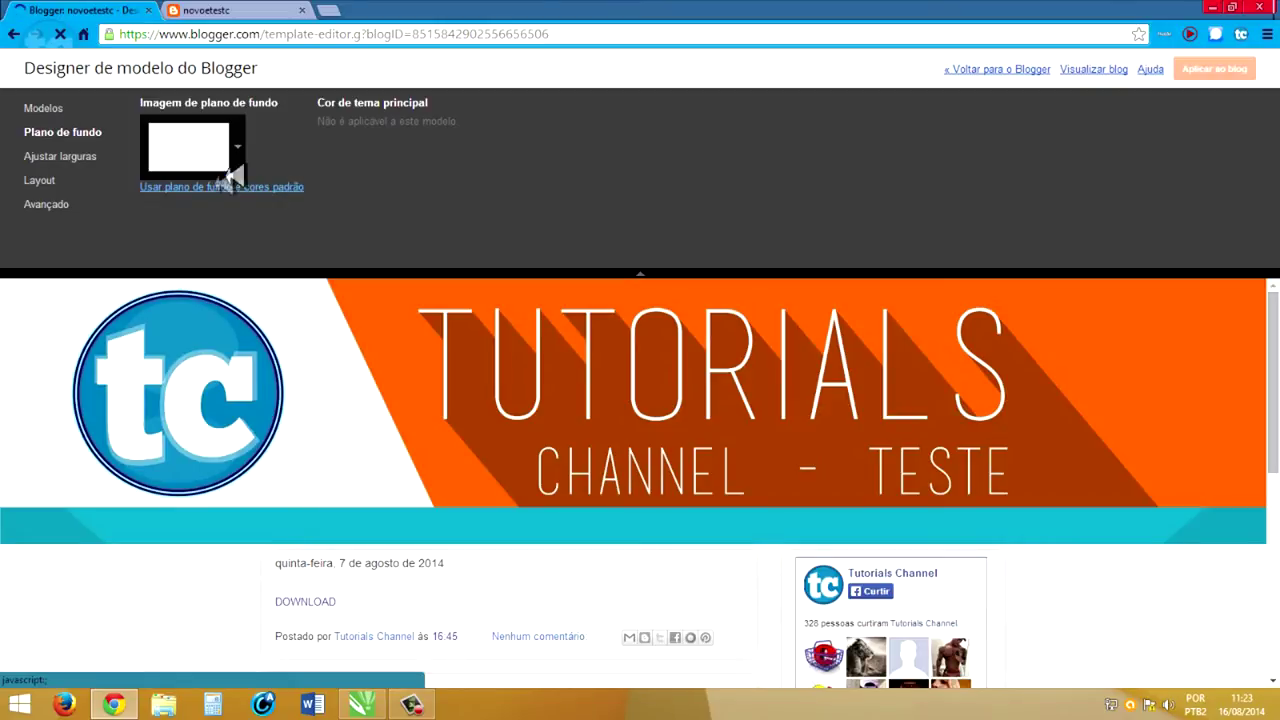
Step: Reload the template designer and remove the background image again, confirming with OK
right_click(125, 11)
left_click(143, 31)
left_click(636, 170)
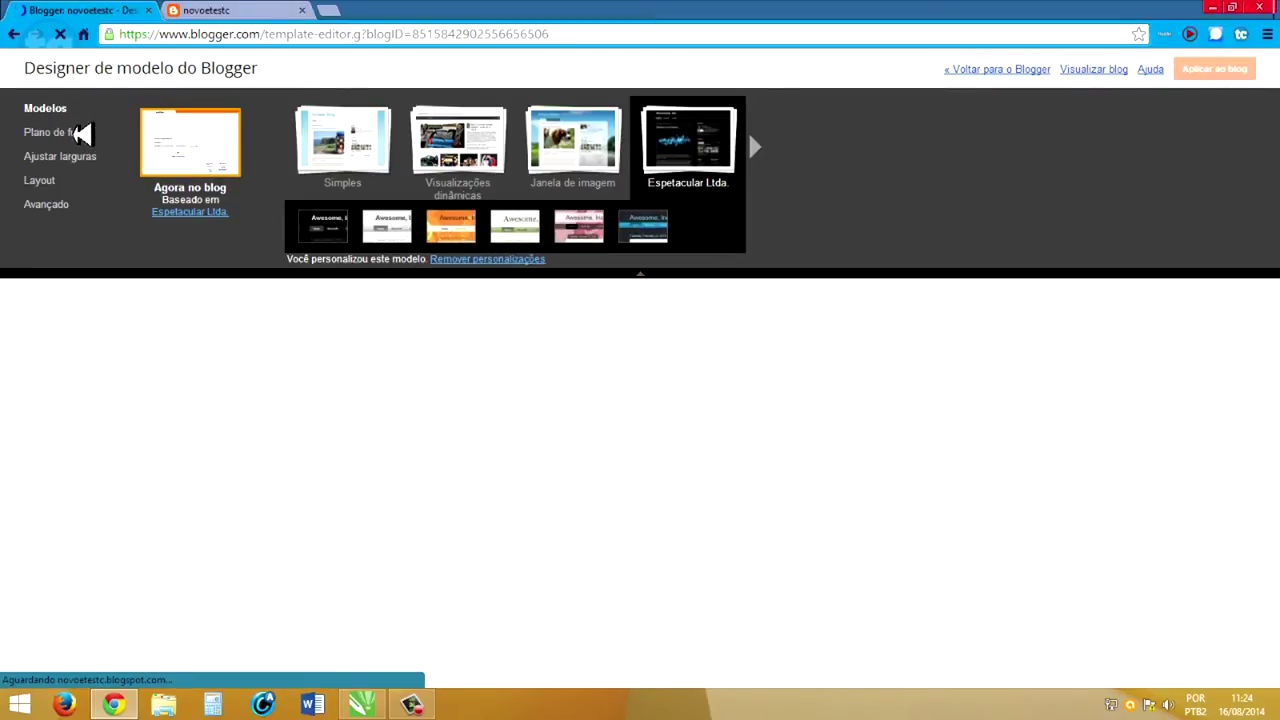
left_click(78, 130)
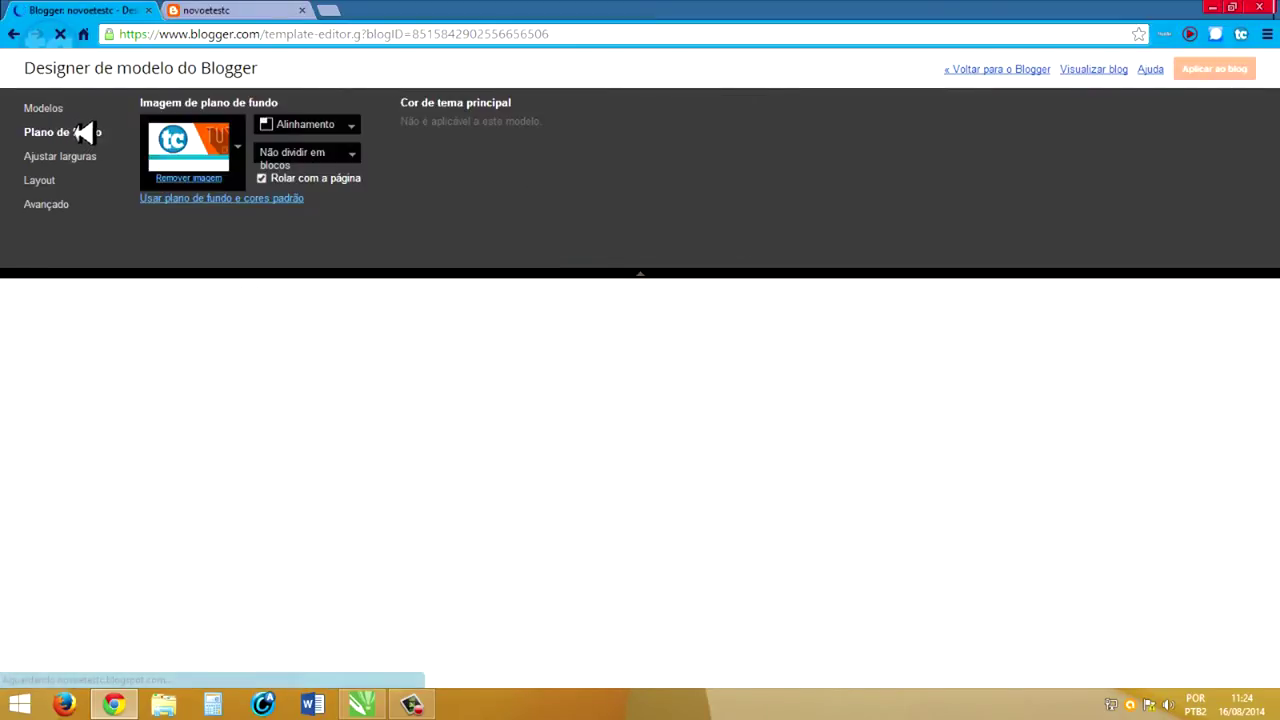
left_click(217, 177)
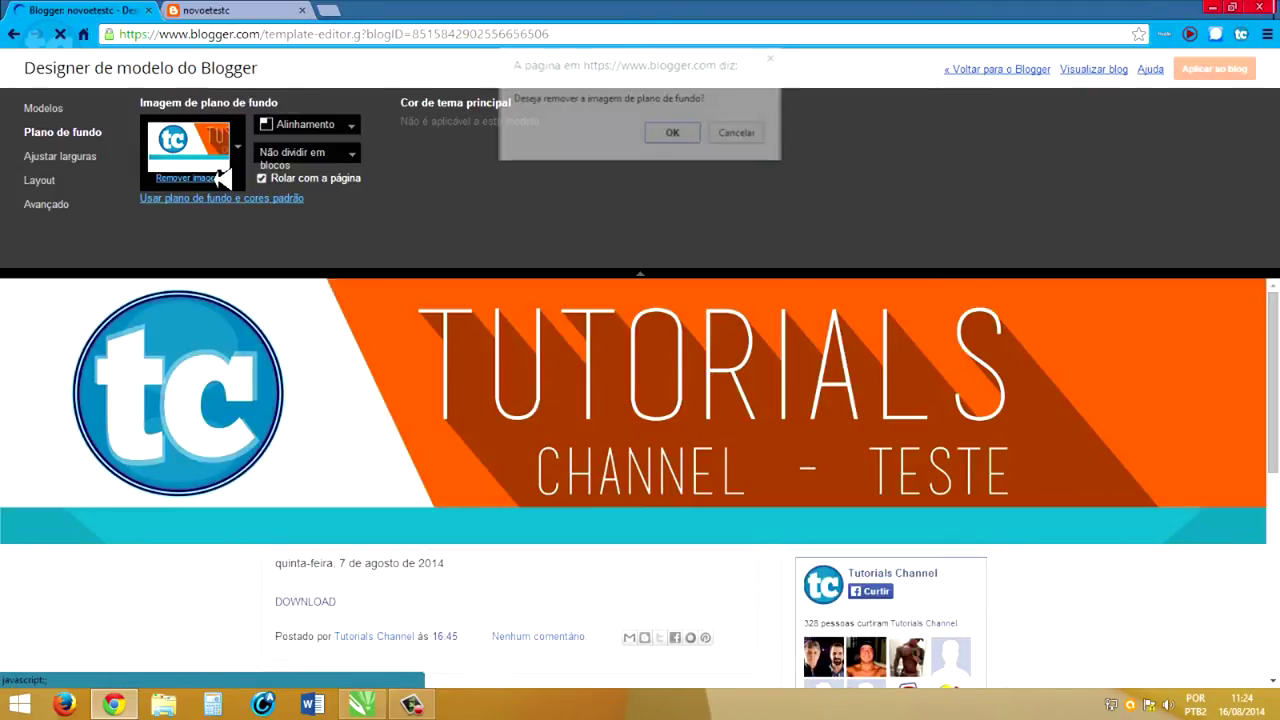
left_click(678, 133)
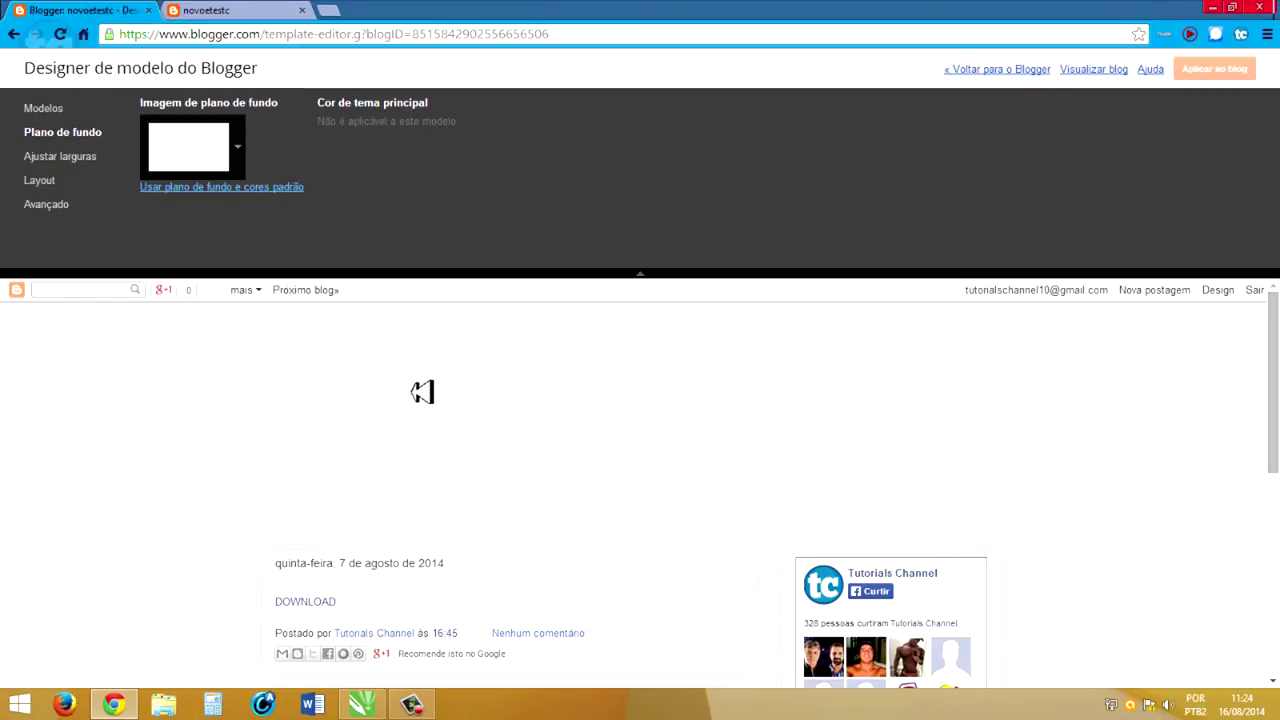
left_click(380, 705)
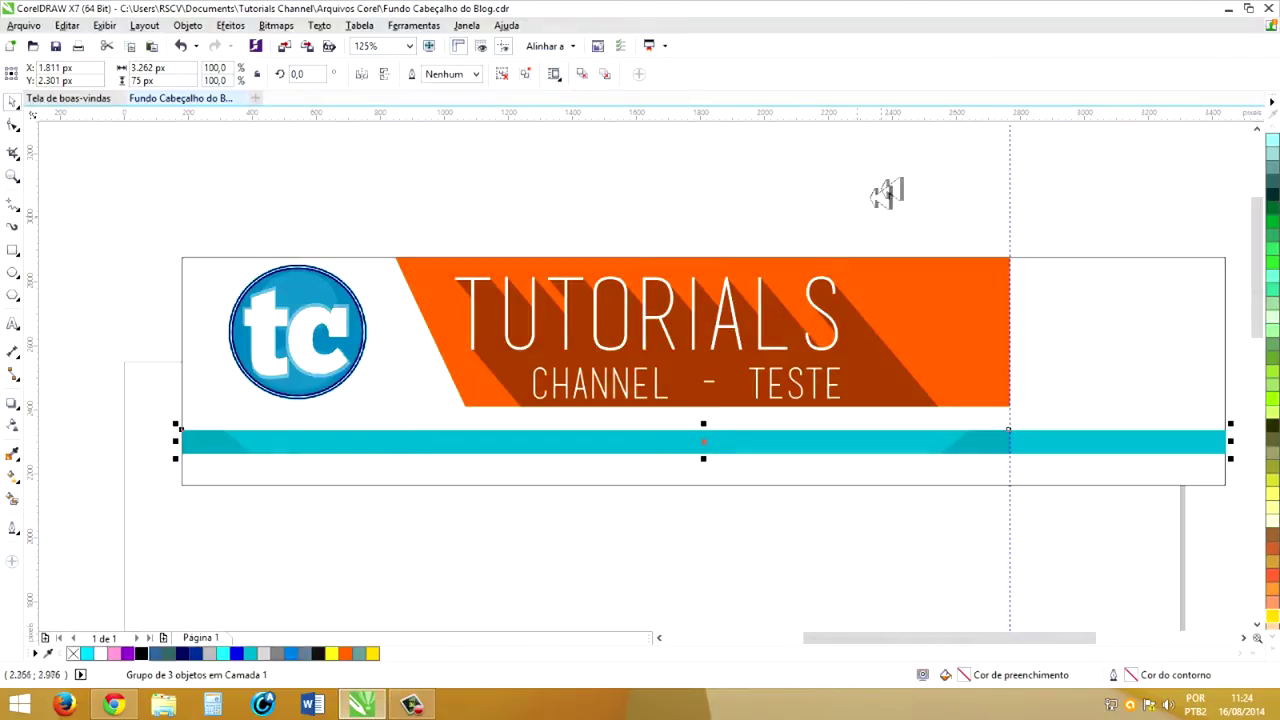
Step: Stretch the orange banner down to the cyan bar and remove the background rectangle's outline
left_click(886, 194)
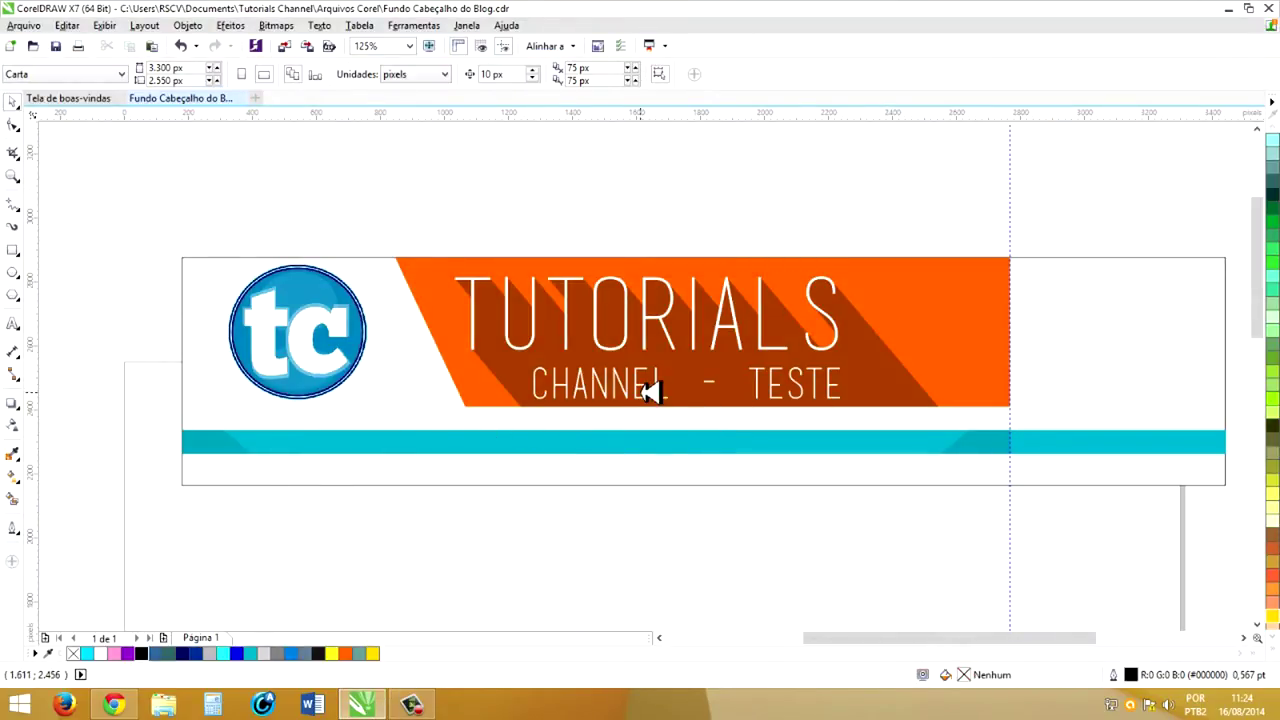
left_click(905, 372)
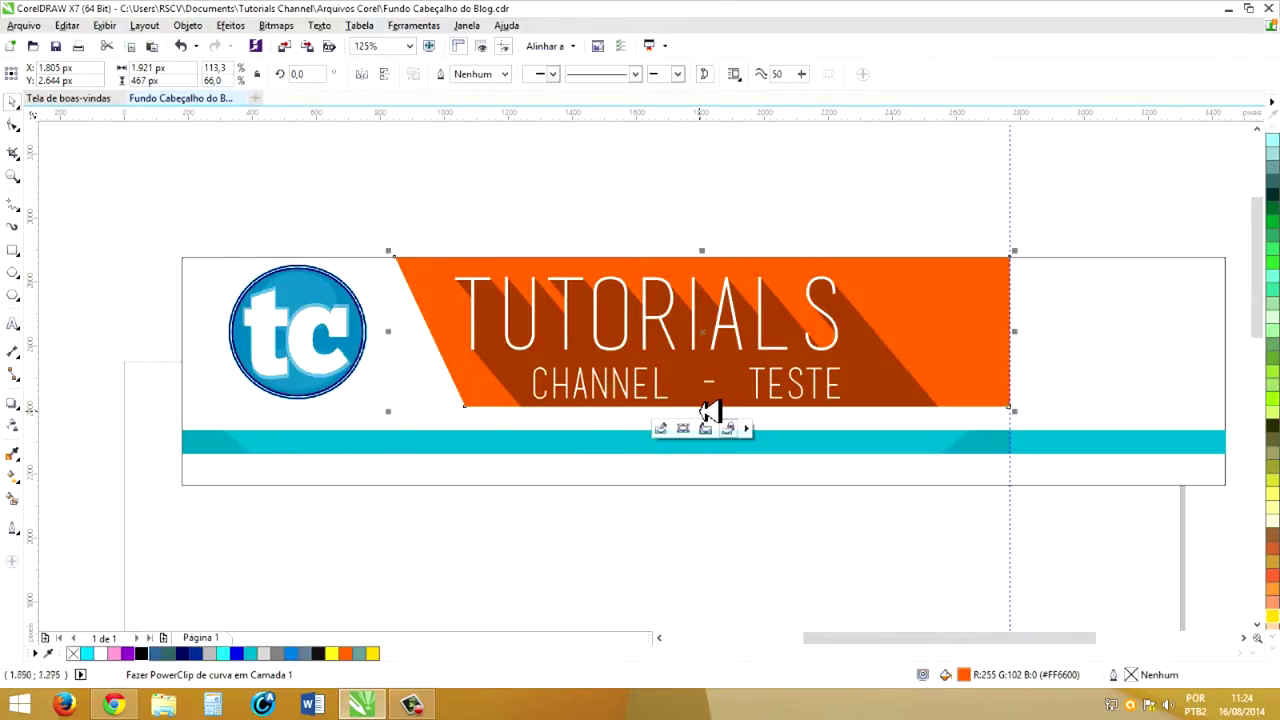
left_click_drag(708, 412, 706, 432)
left_click(720, 240)
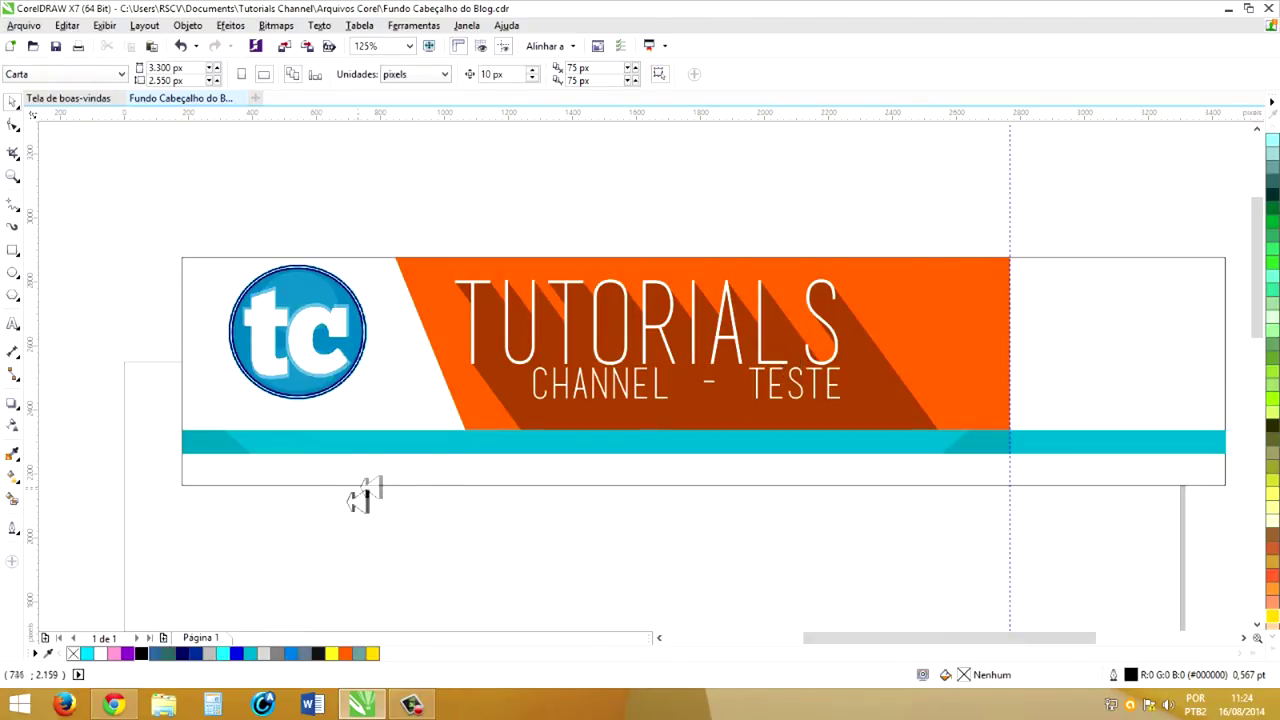
left_click(314, 457)
right_click(73, 653)
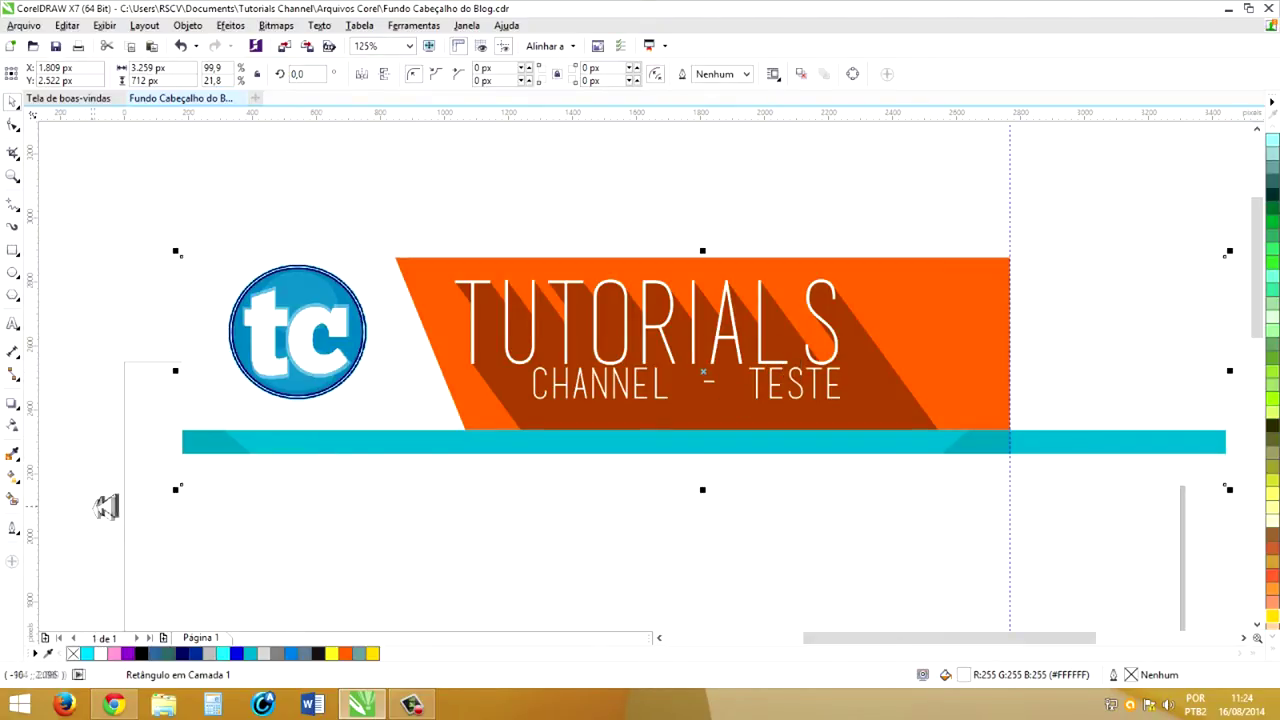
Step: Export the header as a PNG named fundo3 with Ctrl+E
key("ctrl+e")
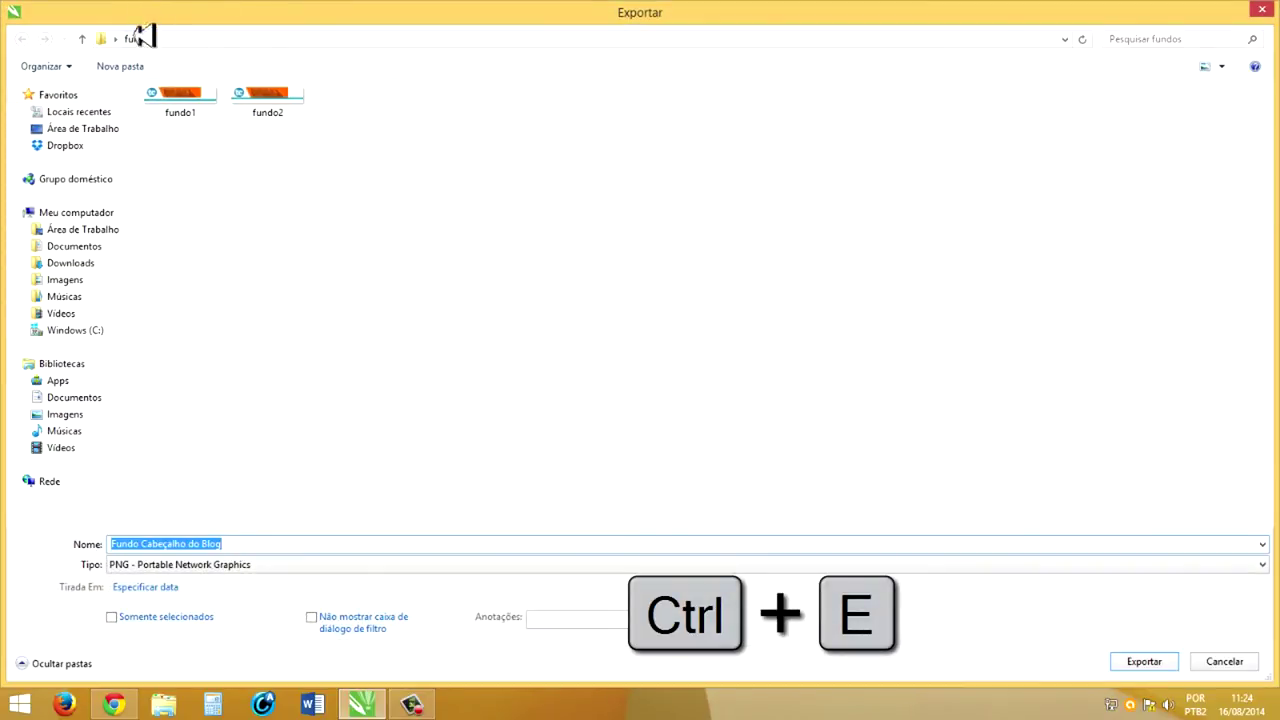
left_click(171, 149)
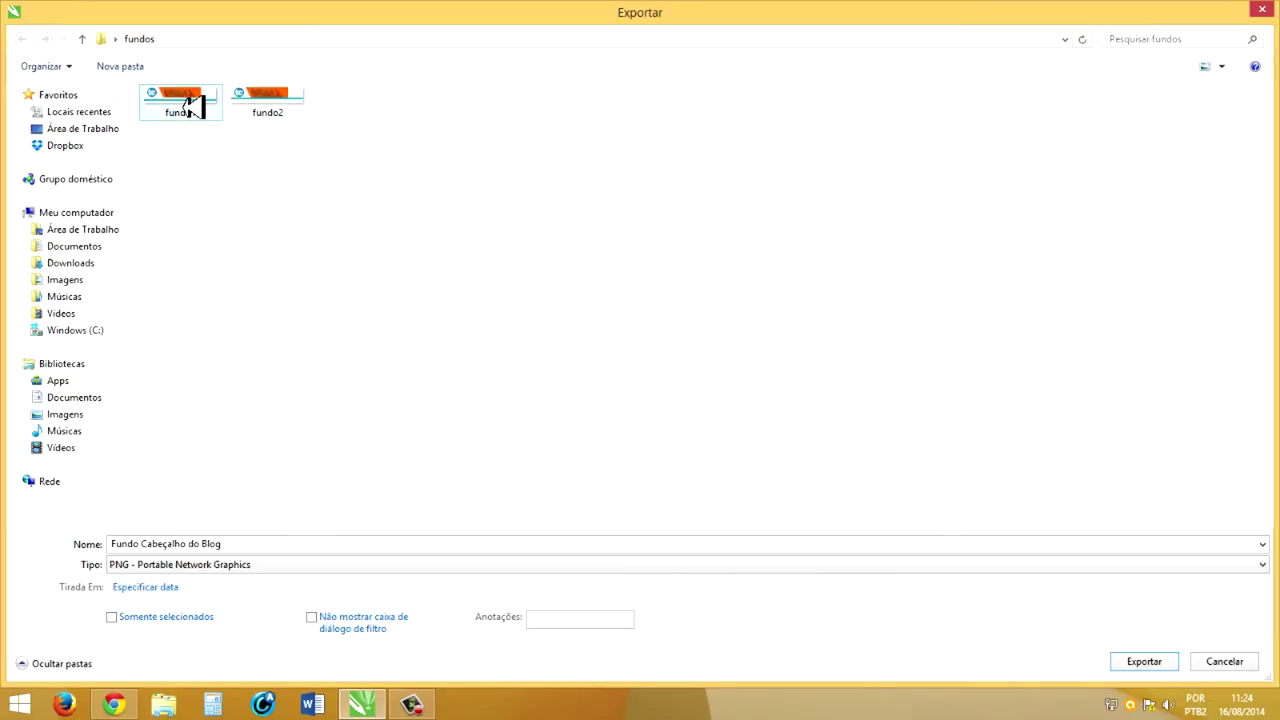
left_click_drag(271, 543, 82, 525)
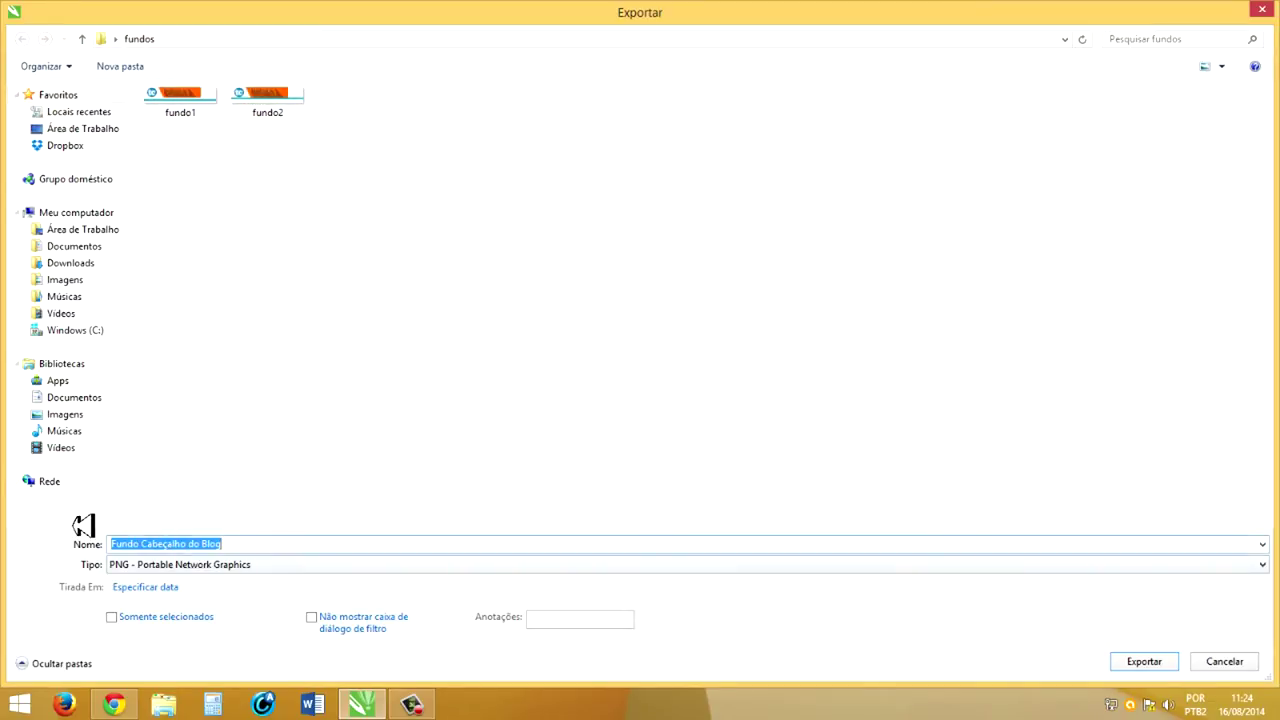
type("fund")
type("1")
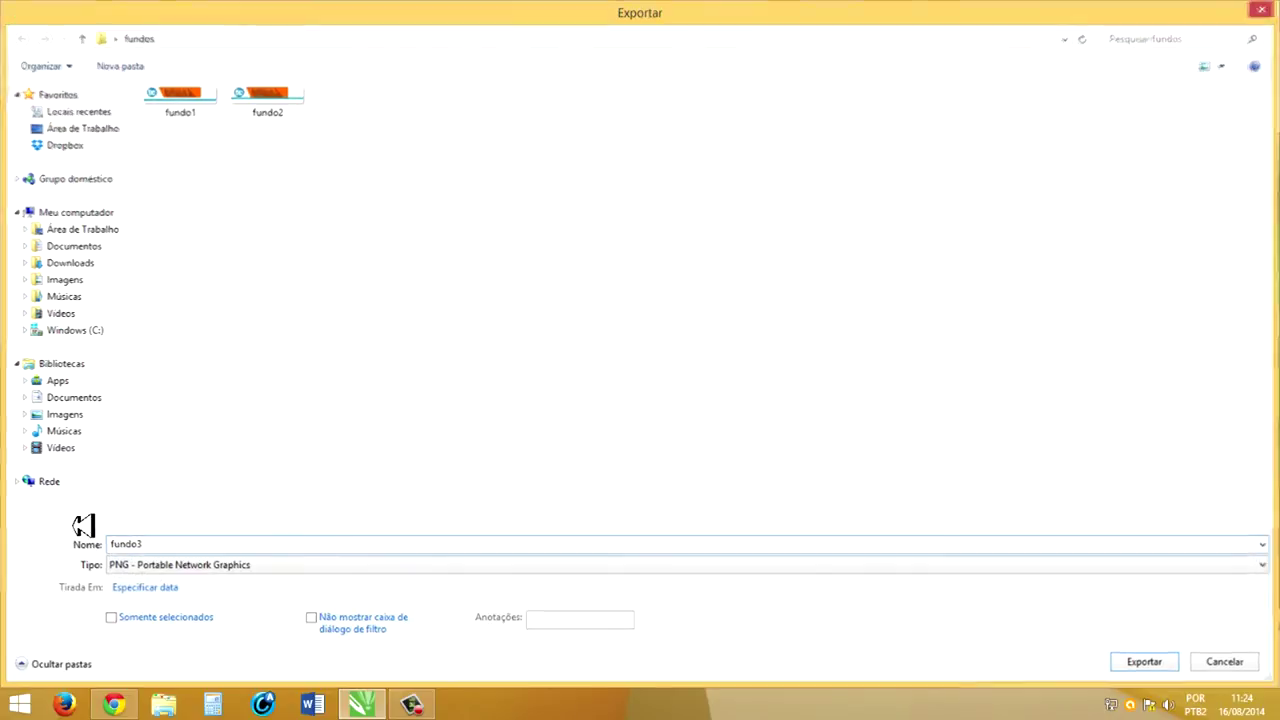
key("Return")
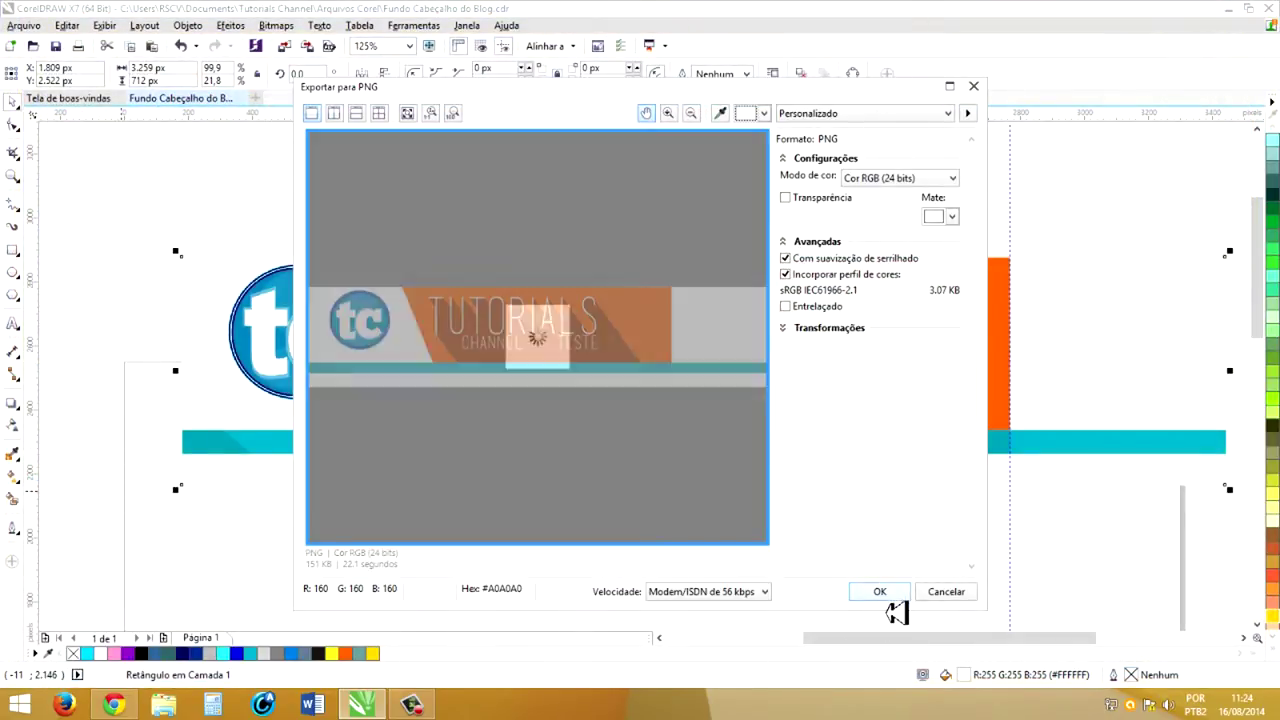
left_click(885, 592)
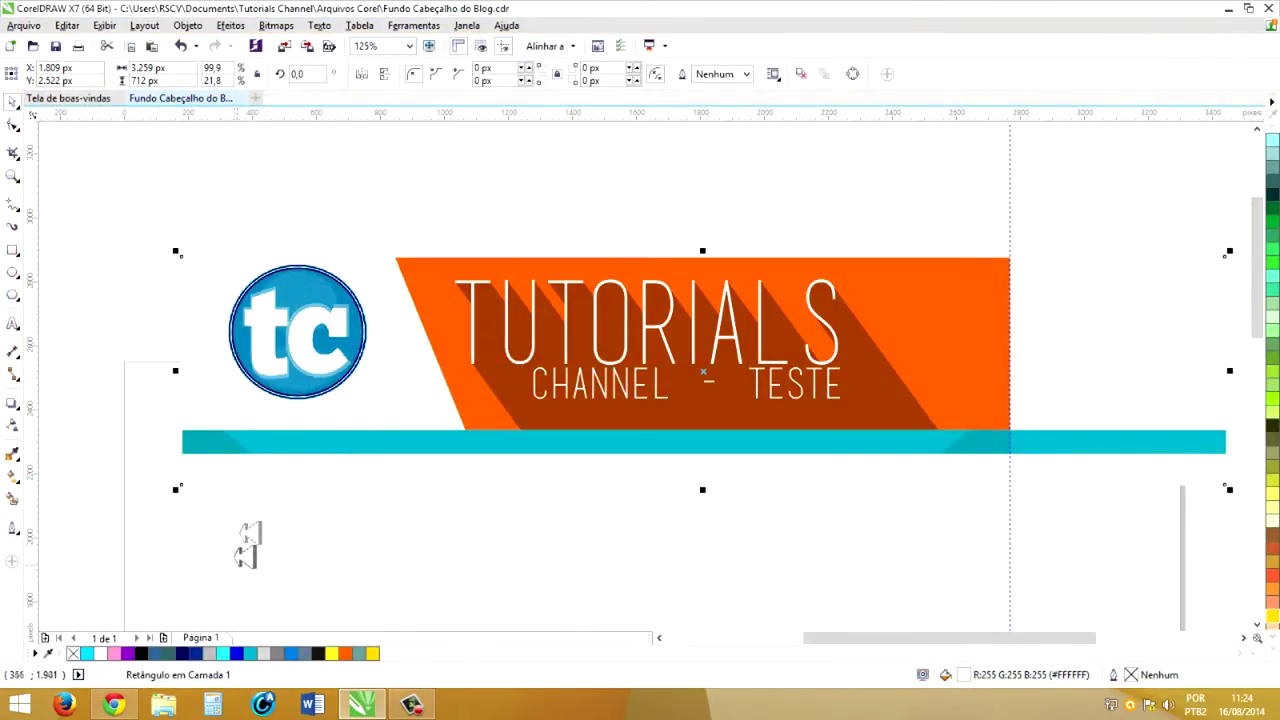
Step: Give the background rectangle a black outline, then remove it again
right_click(141, 653)
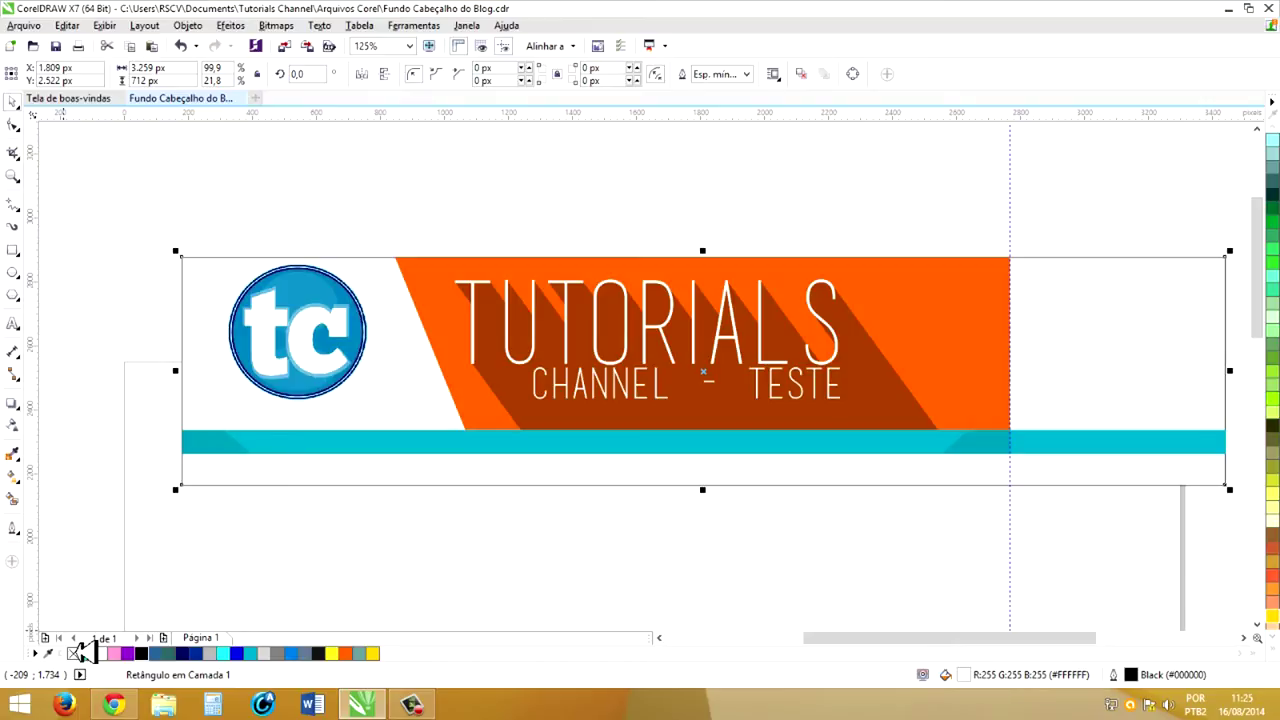
right_click(80, 650)
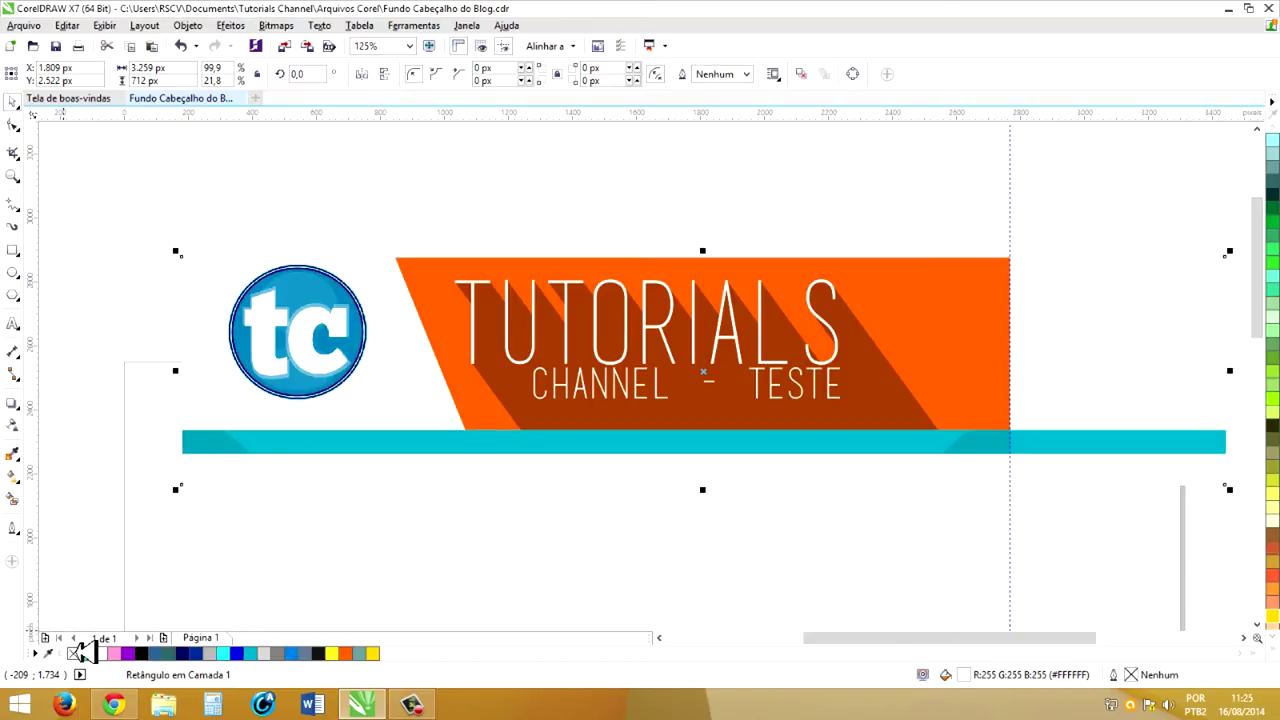
mouse_move(113, 704)
left_click(130, 625)
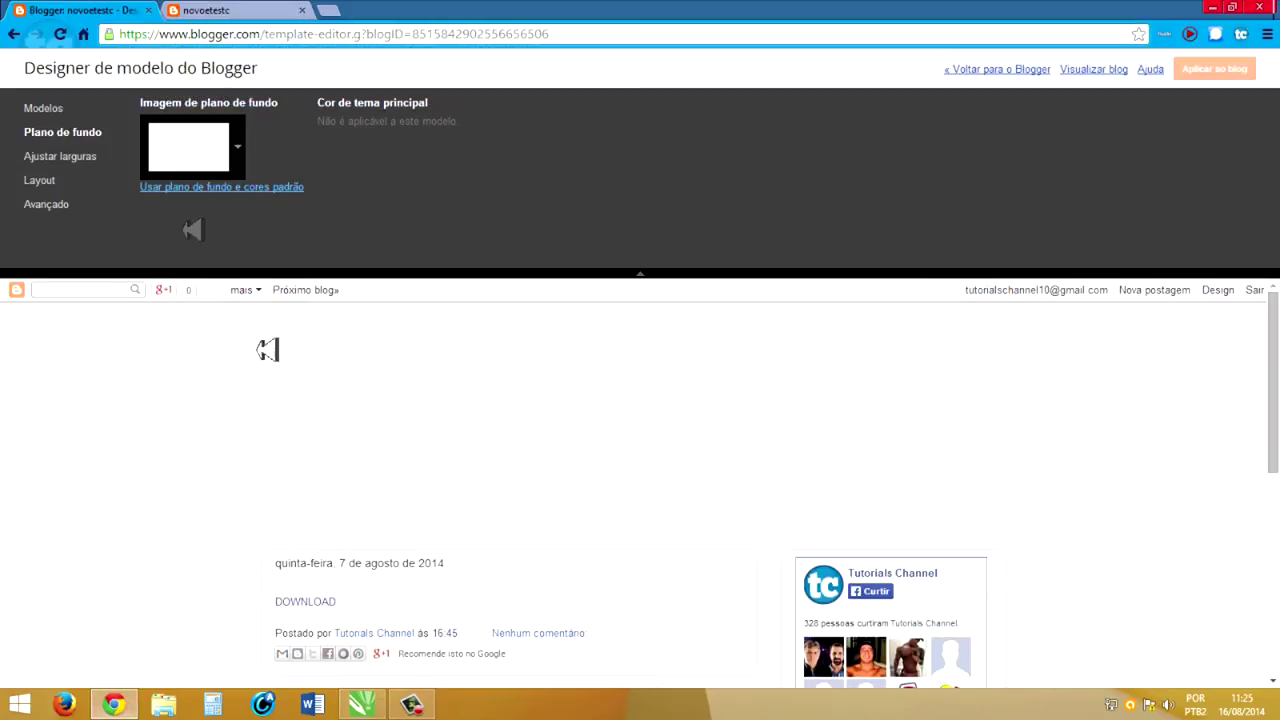
Step: Upload fundo3.png as the template's background image and confirm with Concluído
left_click(245, 145)
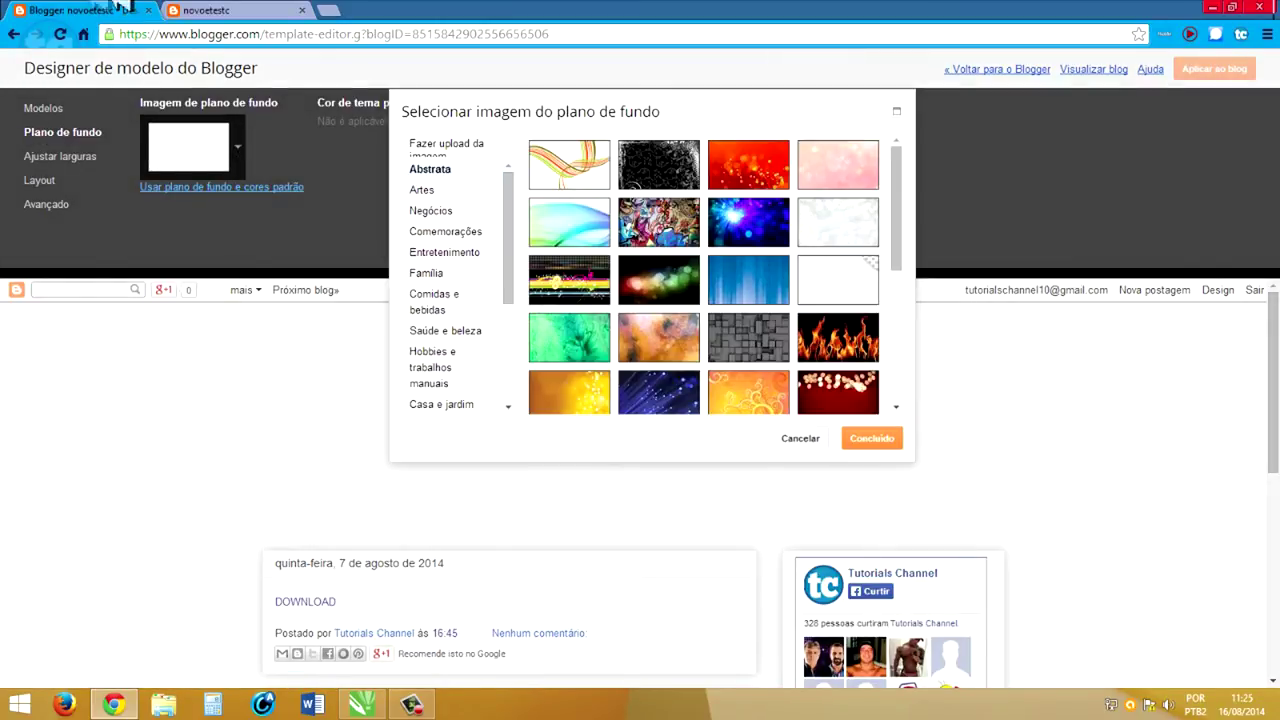
left_click(235, 10)
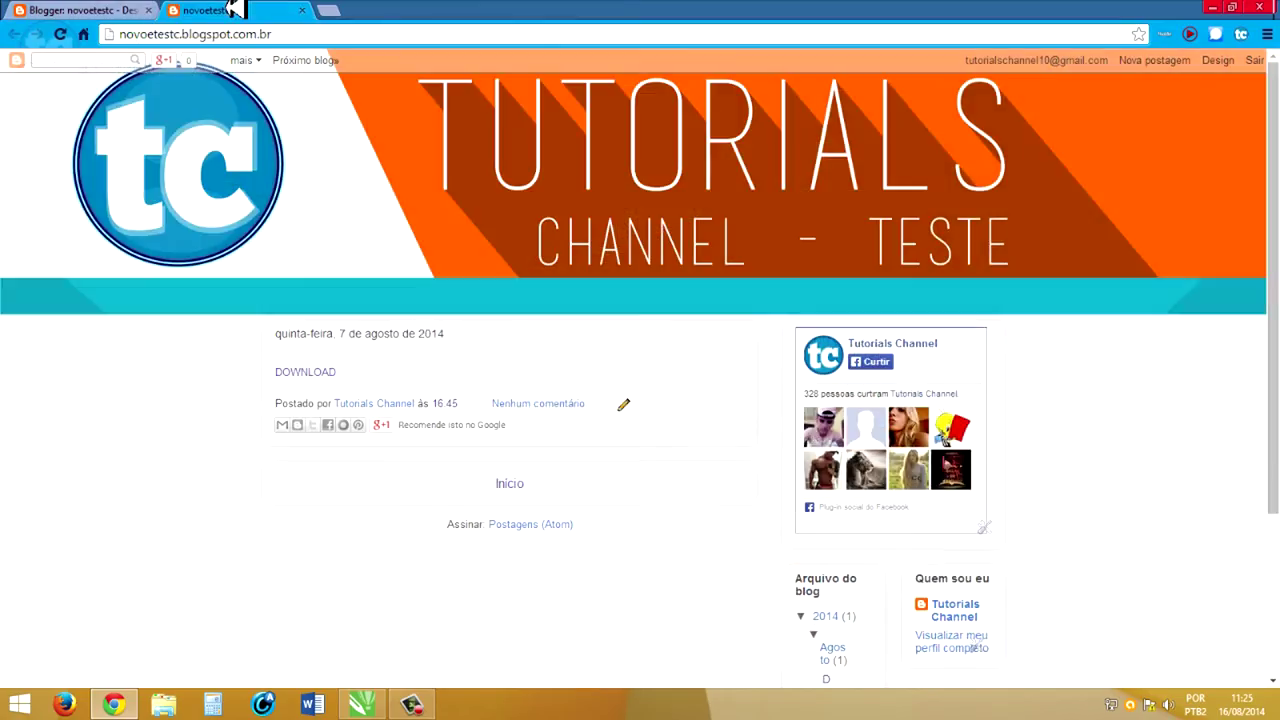
left_click(90, 10)
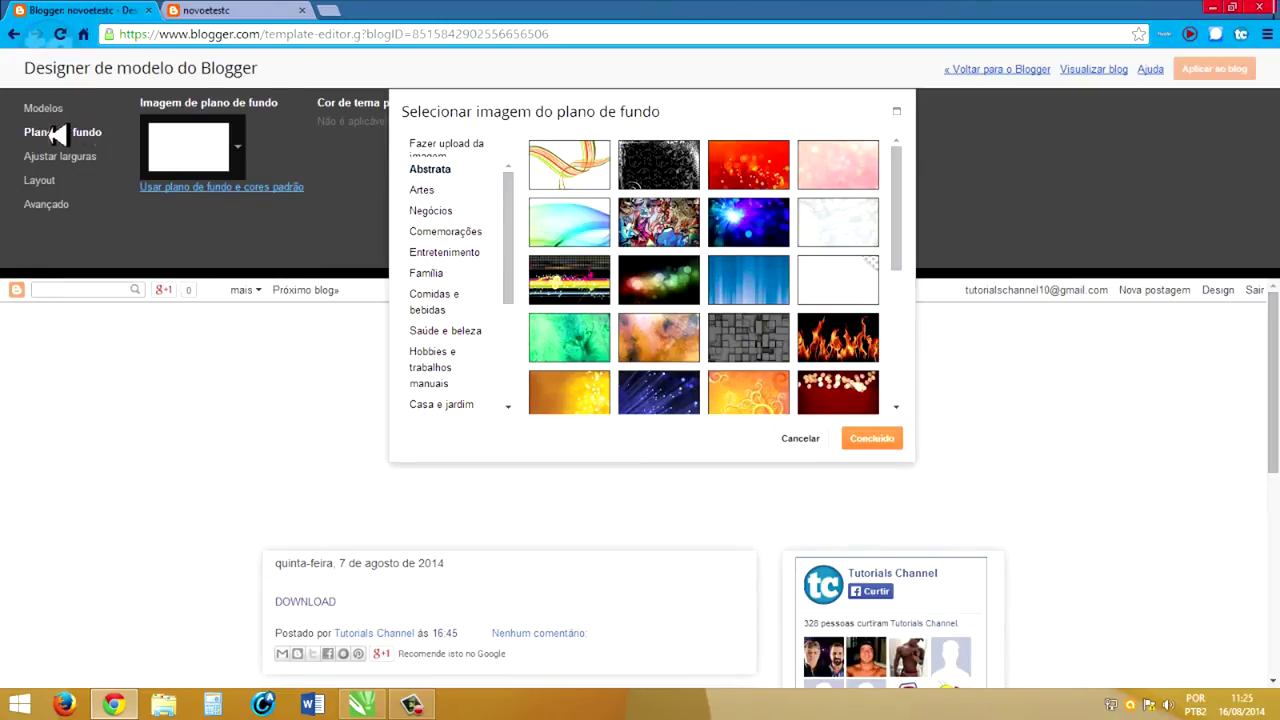
left_click(430, 147)
left_click(592, 257)
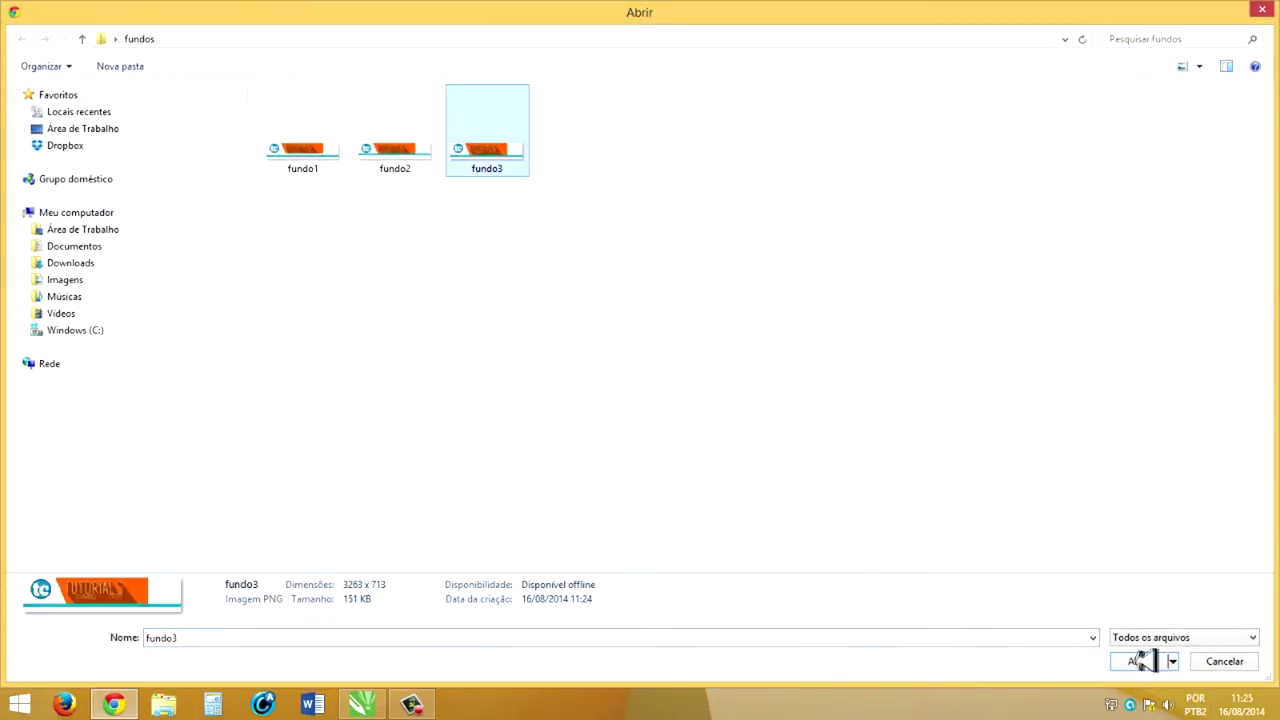
left_click(1133, 660)
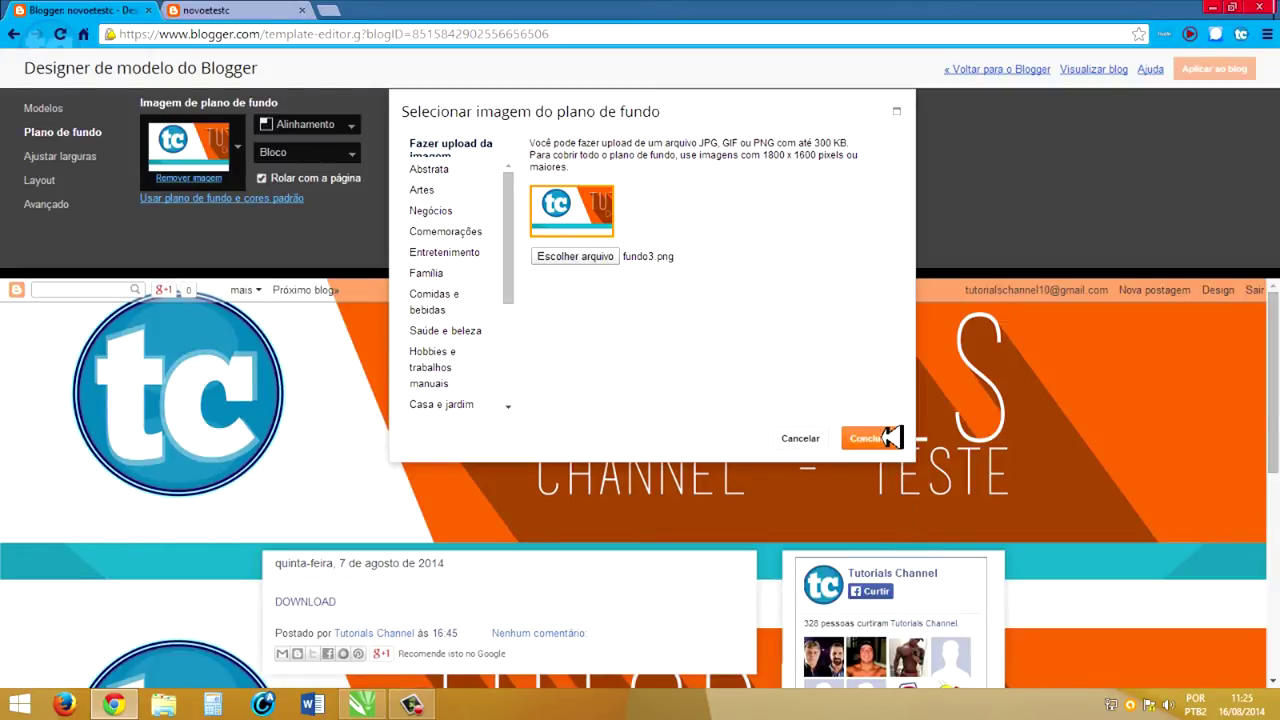
left_click(866, 438)
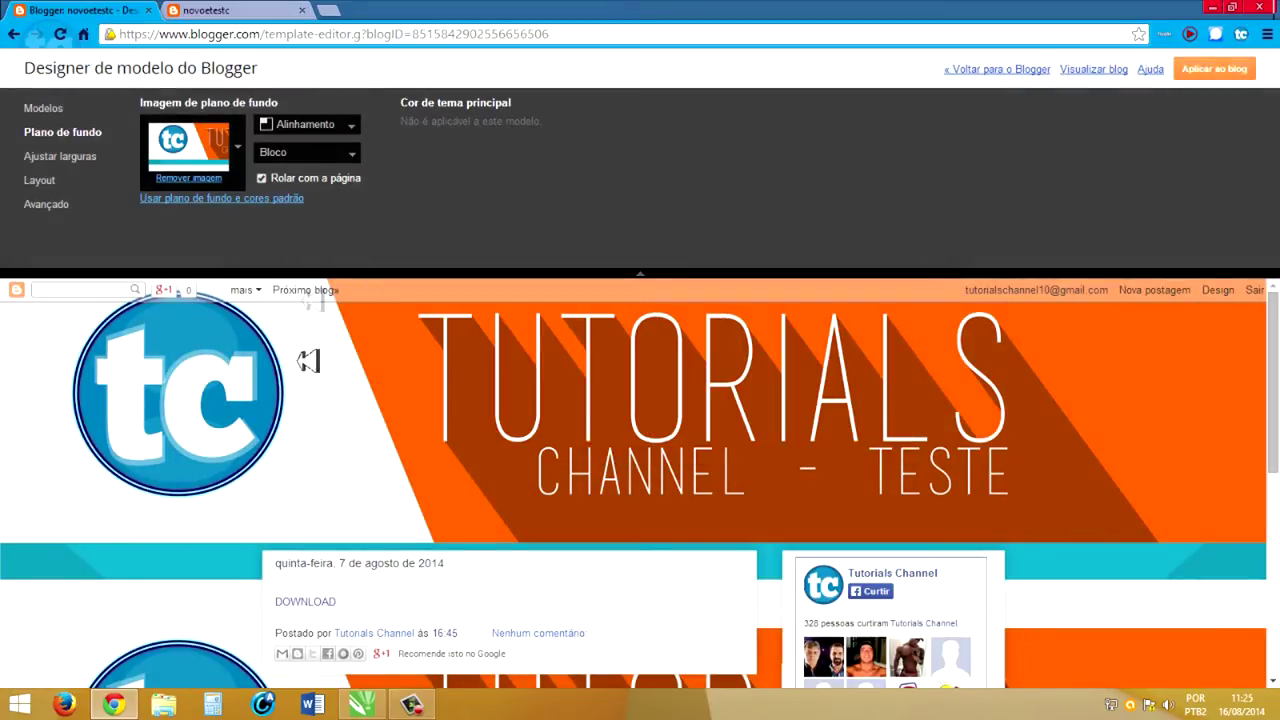
Step: Change the background image tiling option to Não dividir em blocos
left_click(352, 155)
left_click(300, 180)
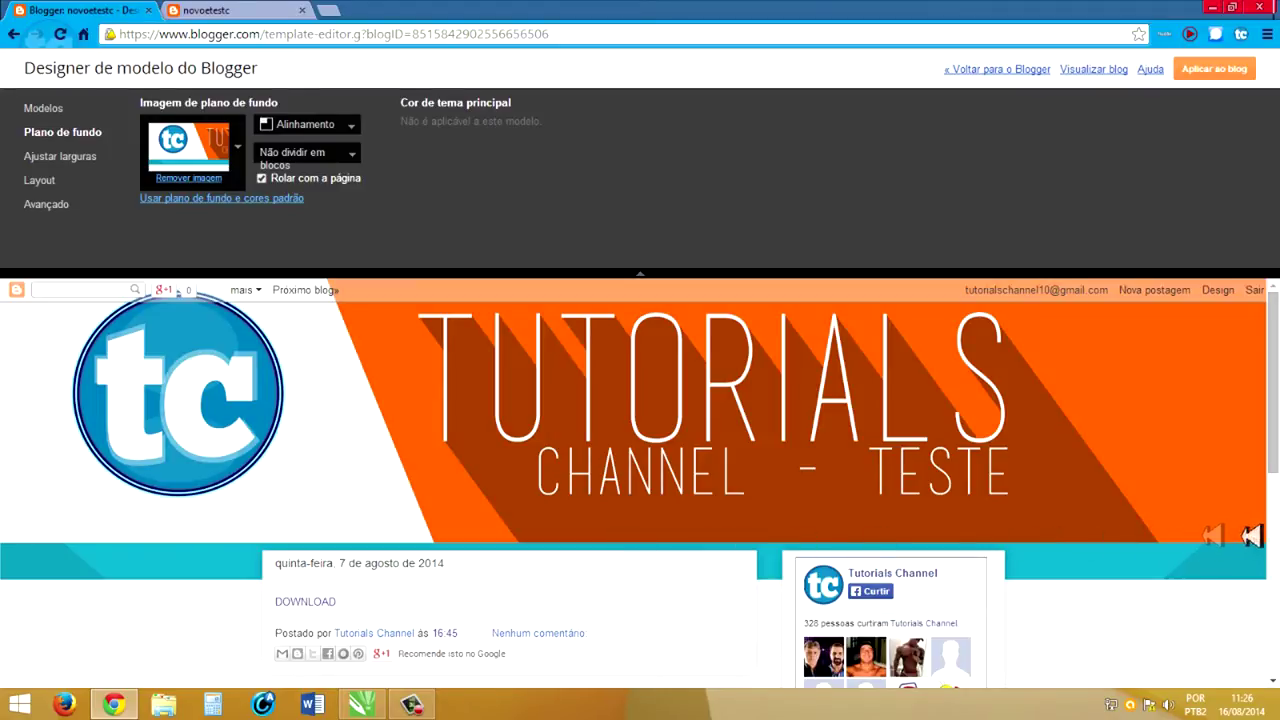
Step: Move the cyan bar group up so it overlaps the orange banner's bottom
left_click(376, 705)
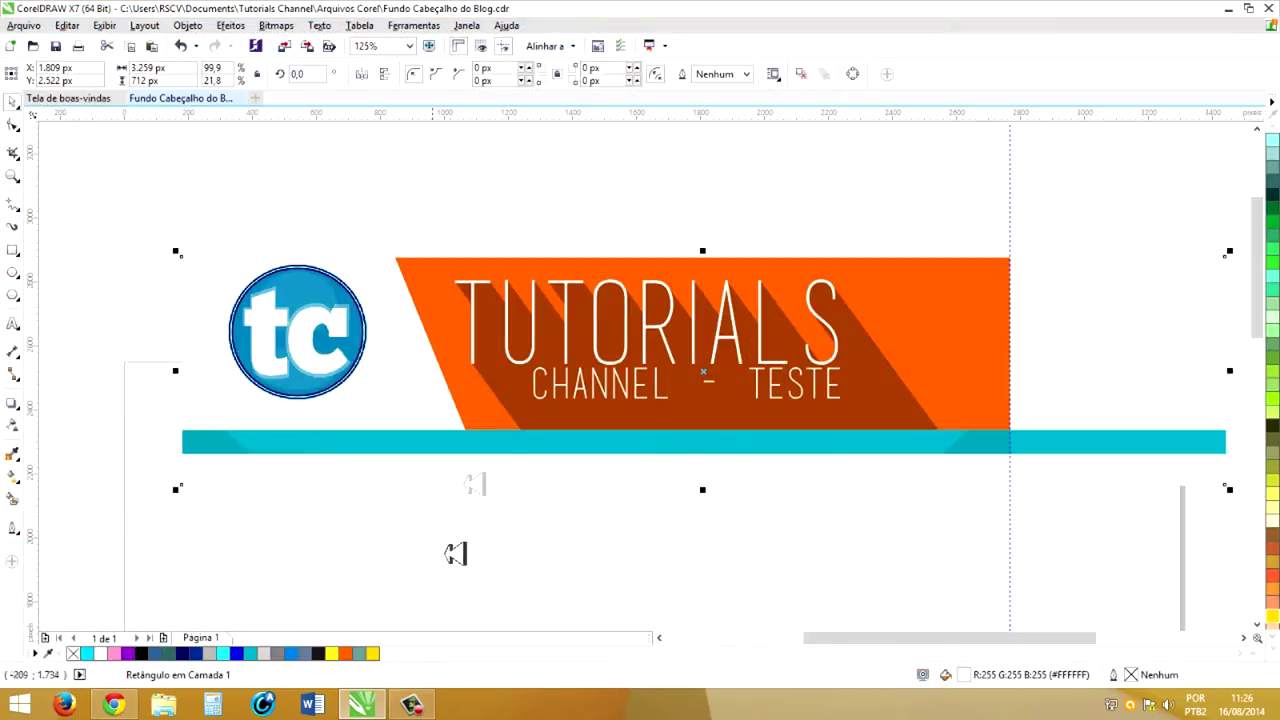
left_click(400, 443)
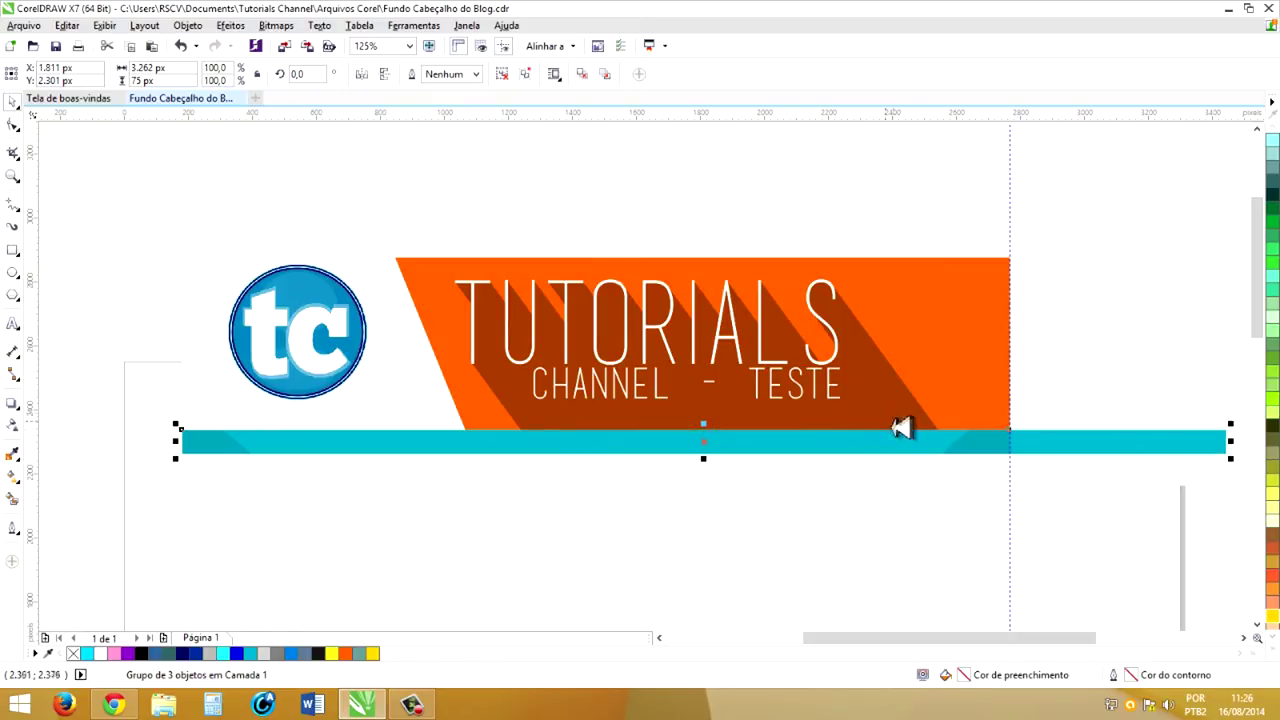
left_click_drag(918, 436, 910, 413)
left_click_drag(598, 420, 600, 423)
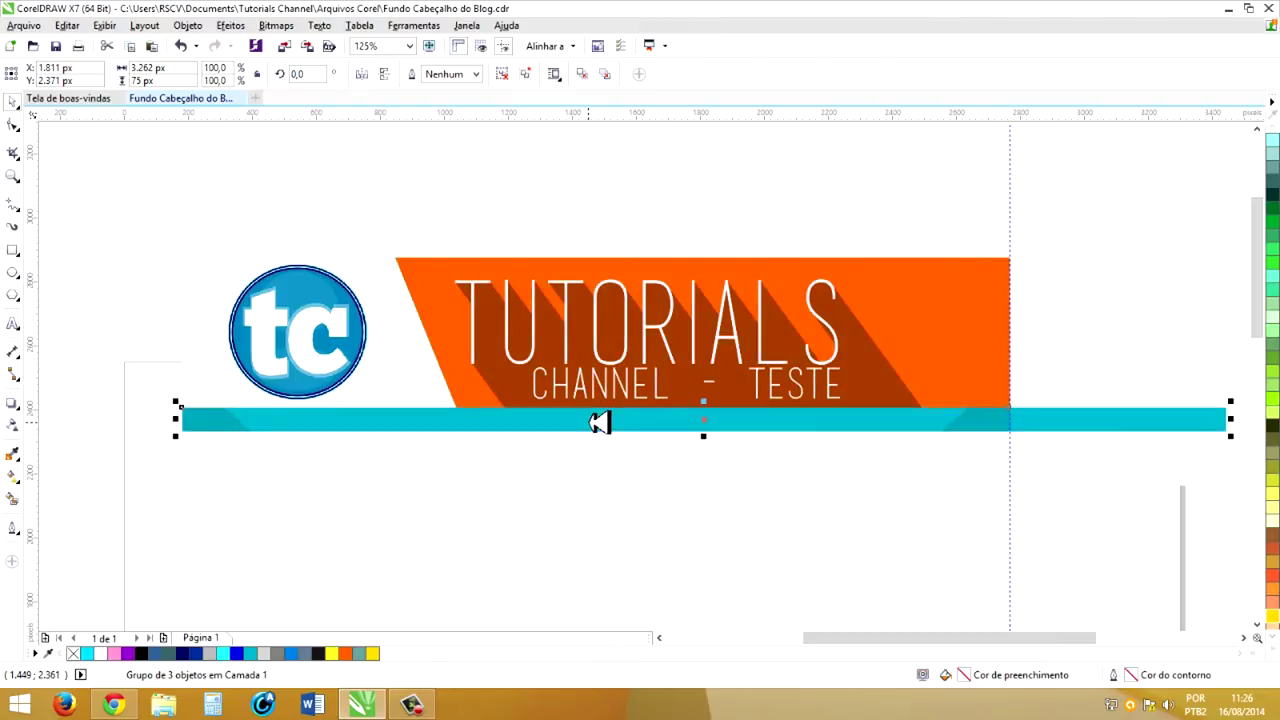
key("Escape")
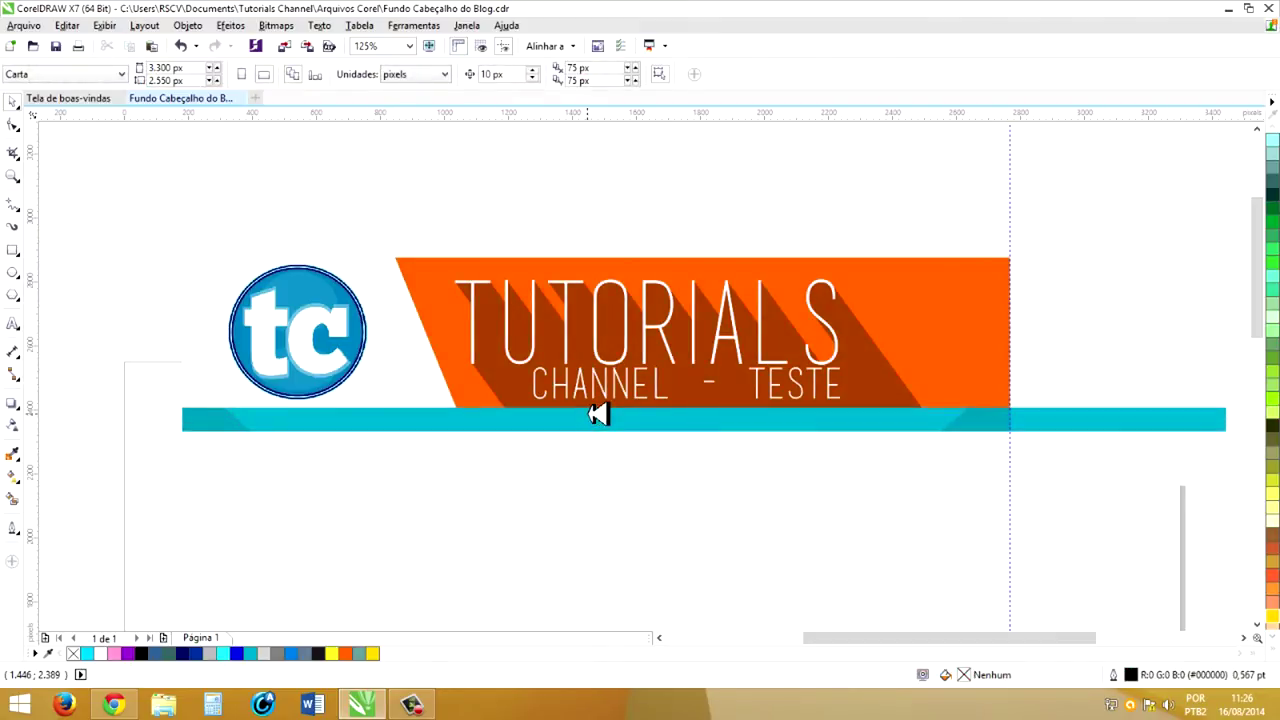
Step: Re-export the header as PNG, overwriting fundo2.png
key("ctrl+e")
left_click(355, 105)
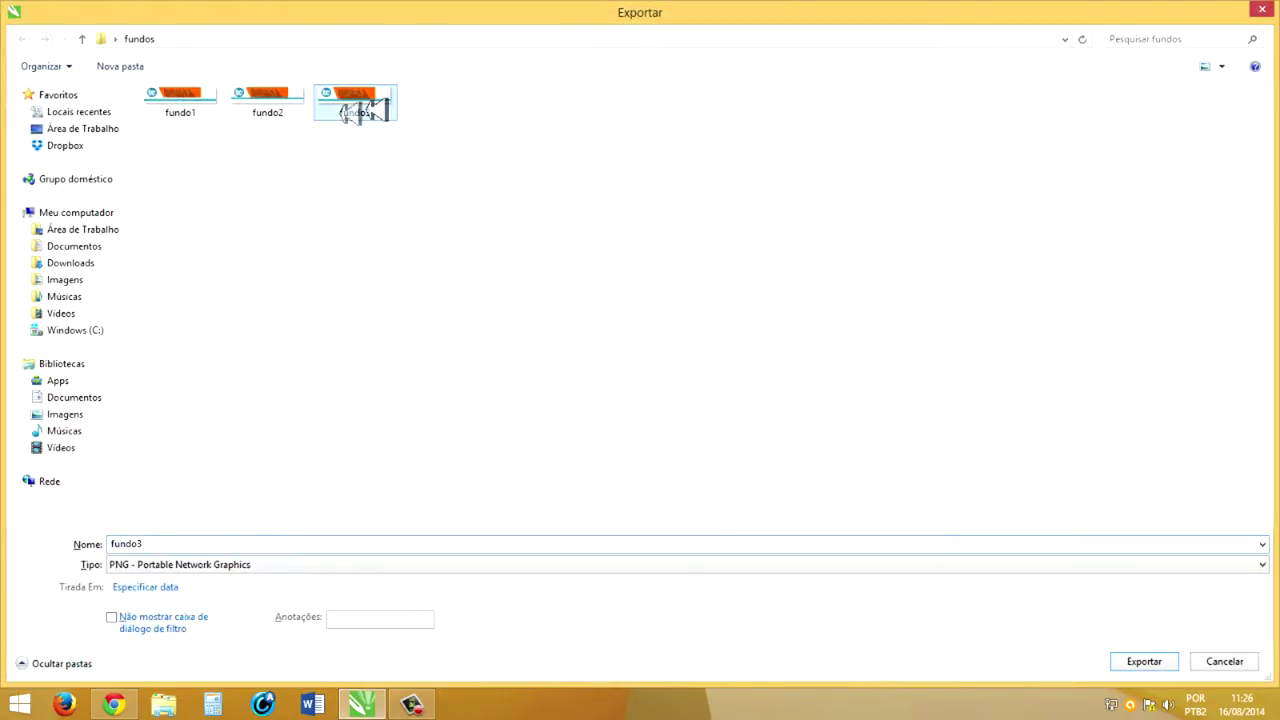
left_click(298, 108)
left_click(1132, 655)
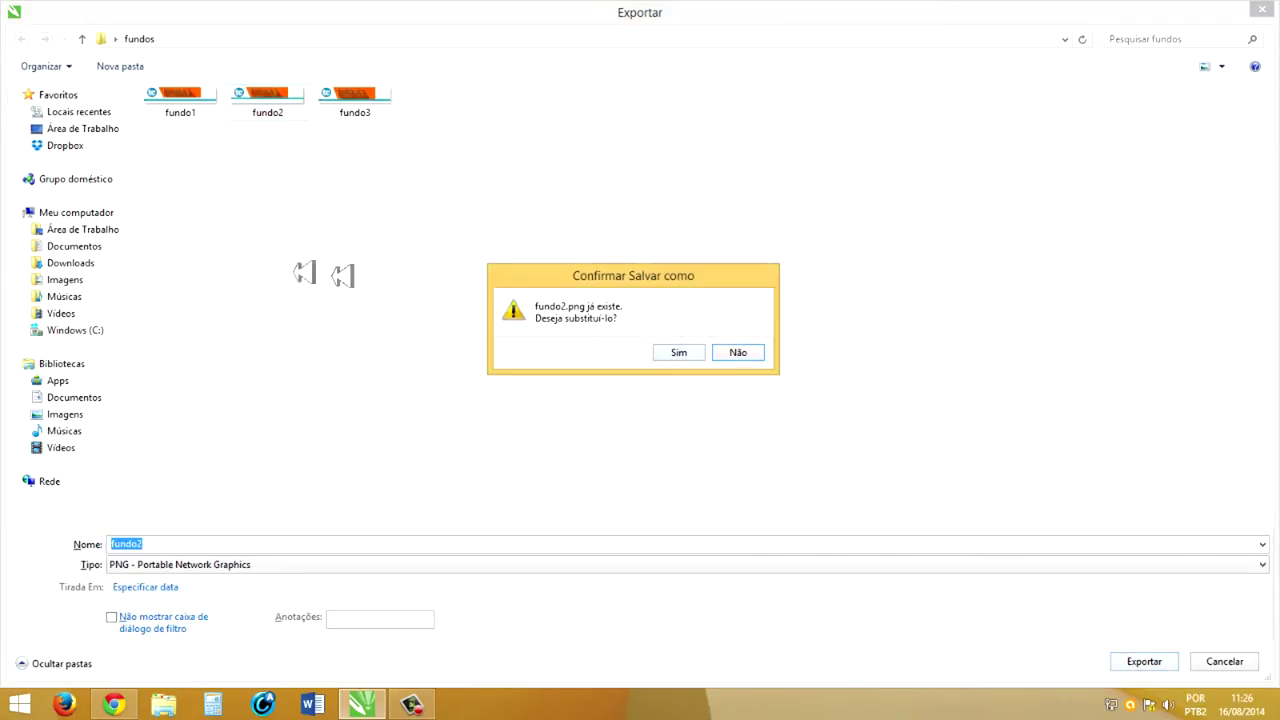
left_click(688, 350)
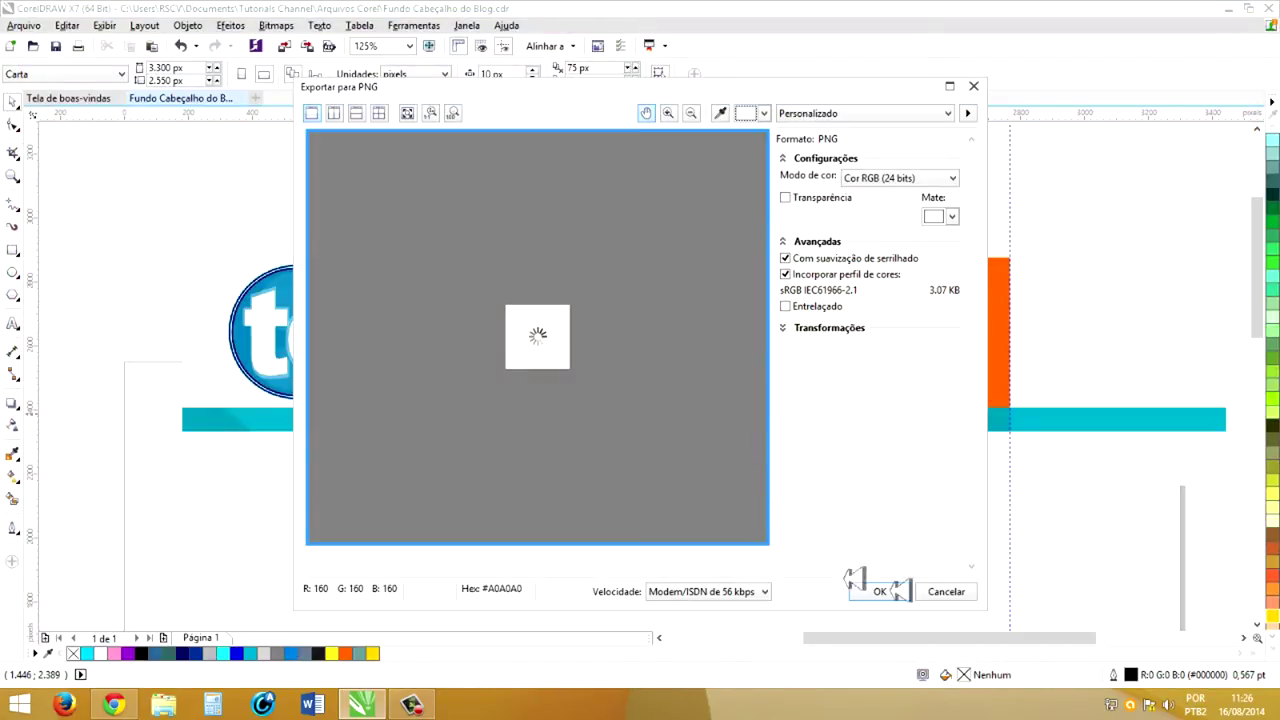
left_click(885, 591)
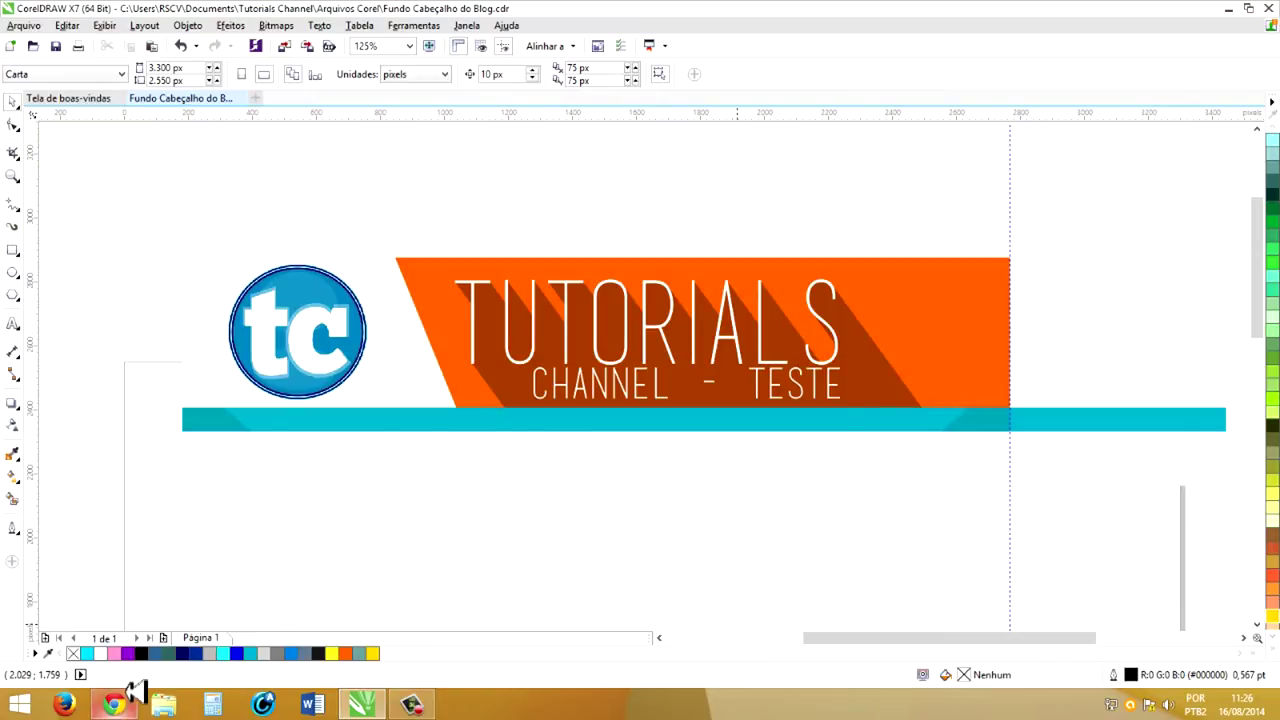
Step: Upload fundo2.png as the background image and set it to Não dividir em blocos
left_click(118, 702)
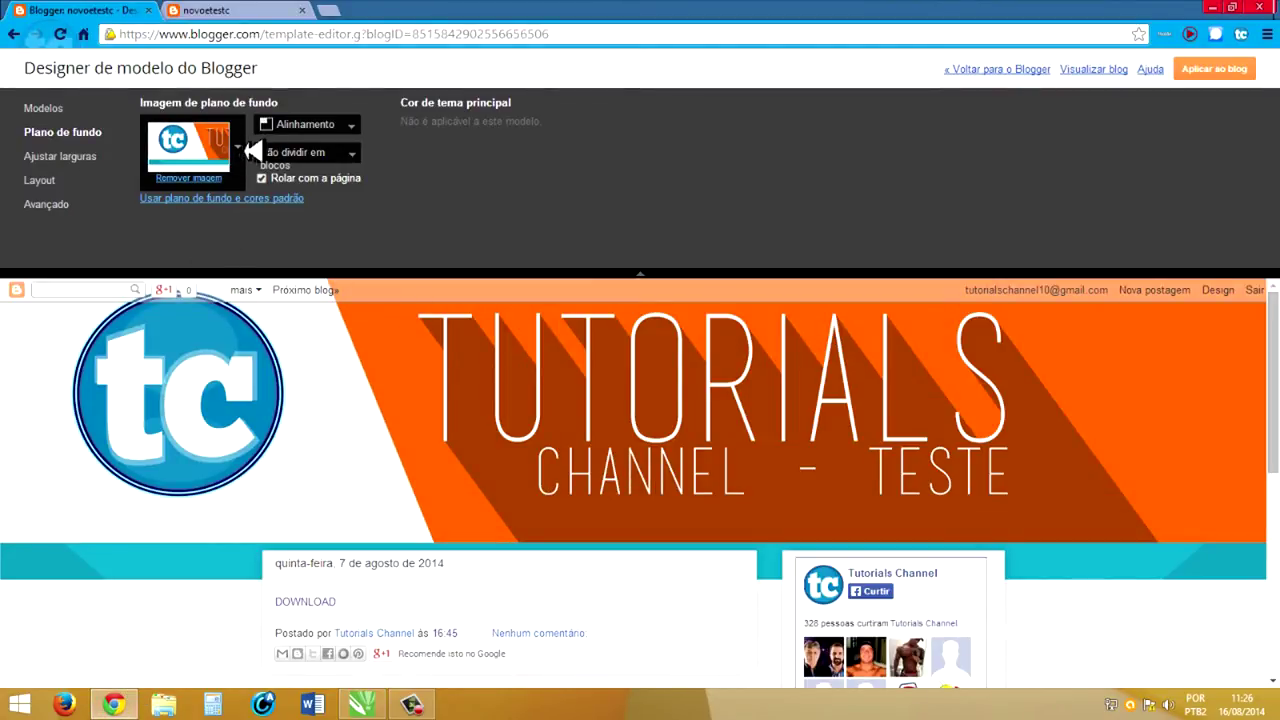
left_click(240, 147)
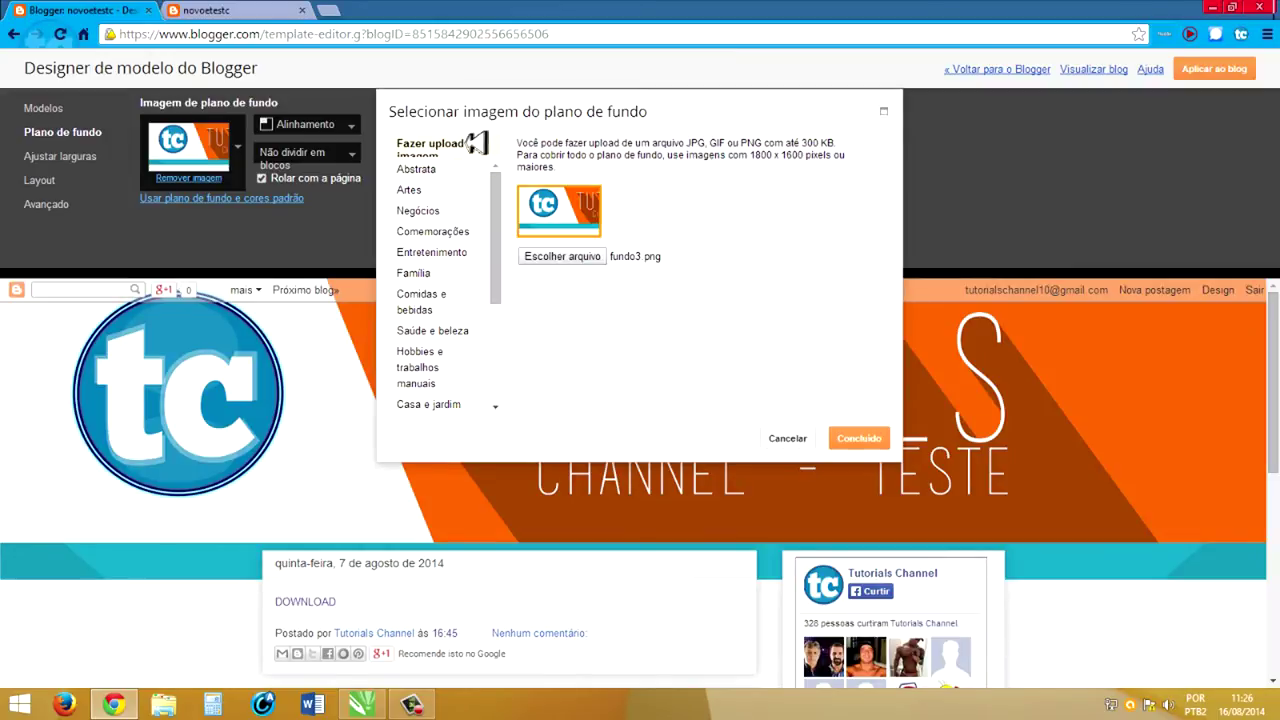
left_click(652, 254)
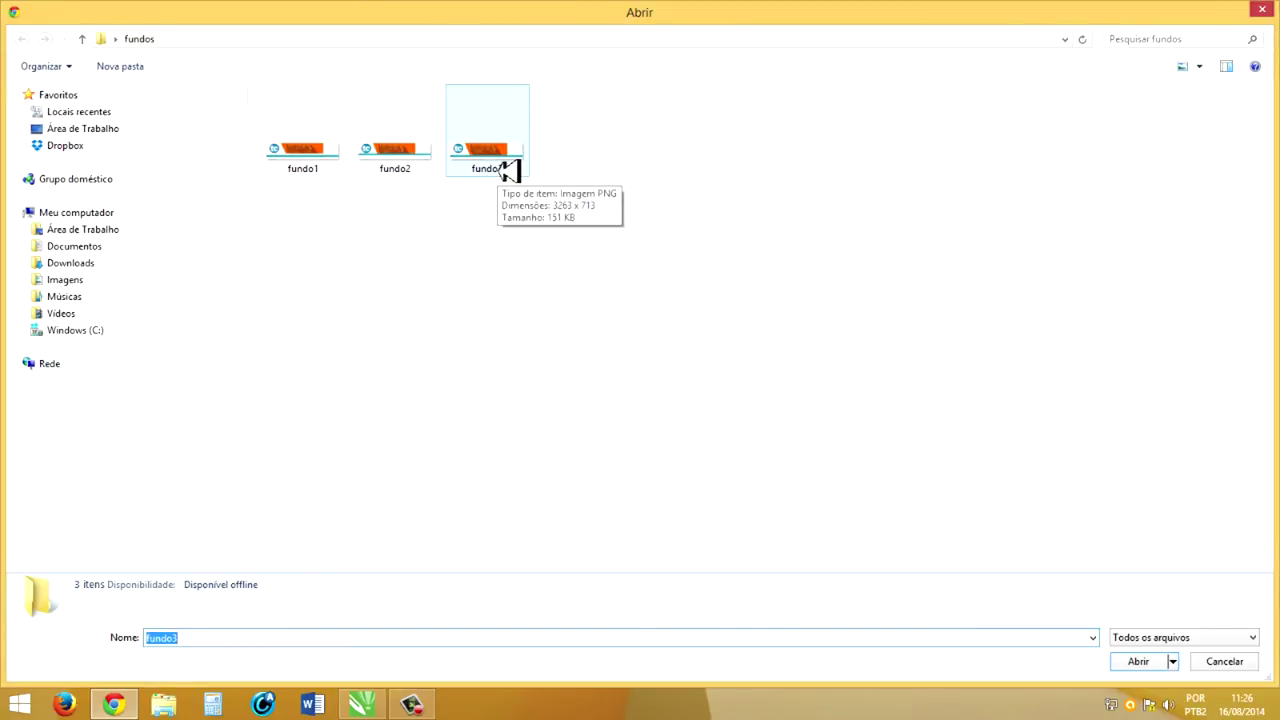
left_click(1225, 660)
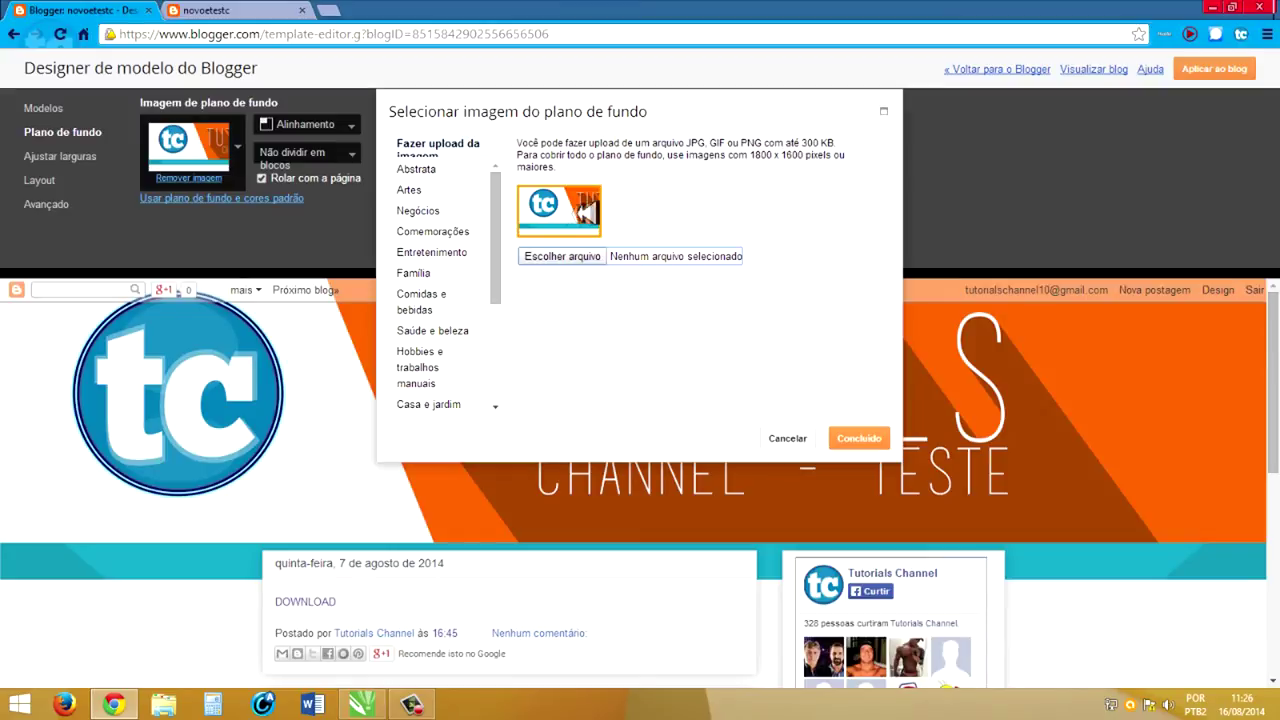
left_click(565, 256)
left_click(395, 135)
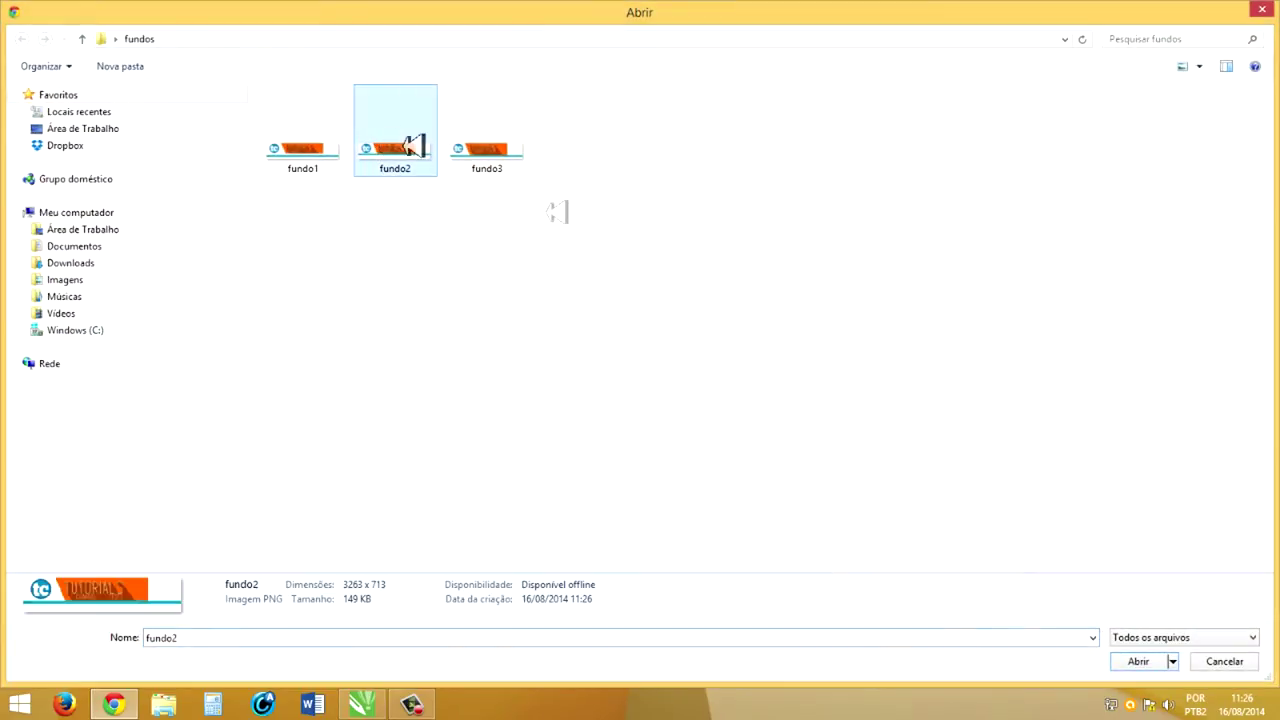
left_click(1136, 663)
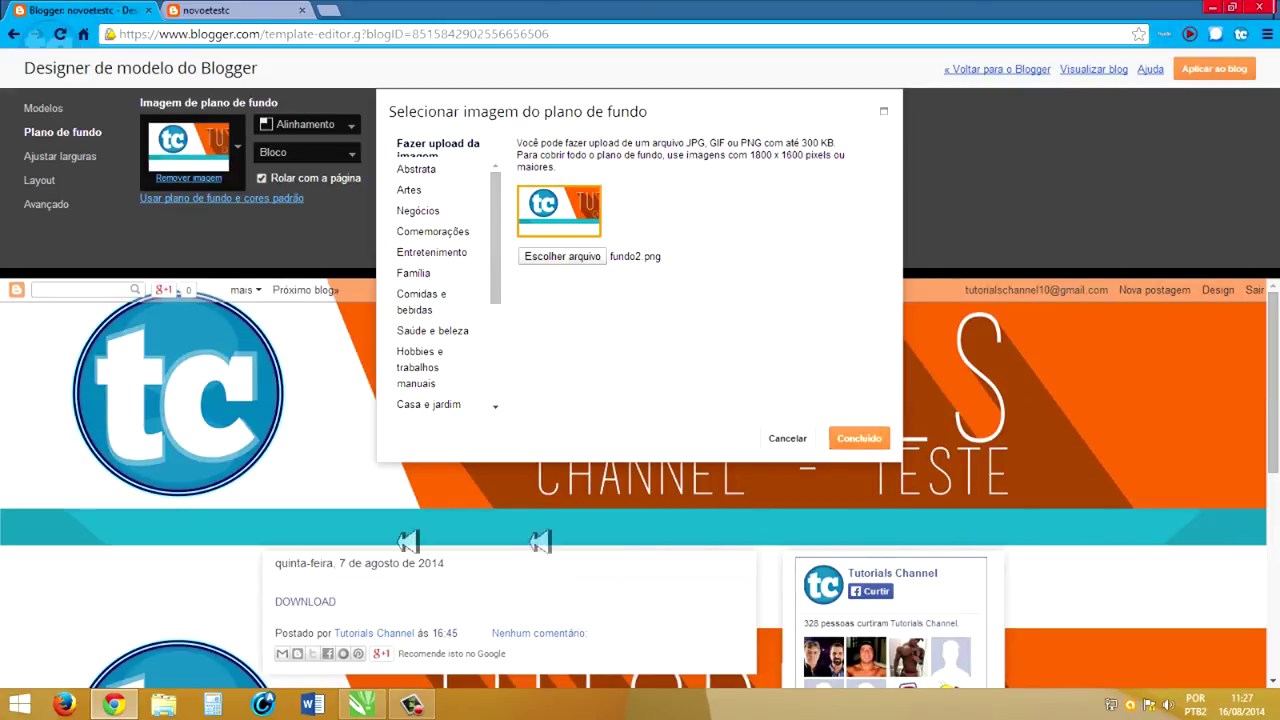
left_click(868, 437)
left_click(312, 151)
left_click(305, 176)
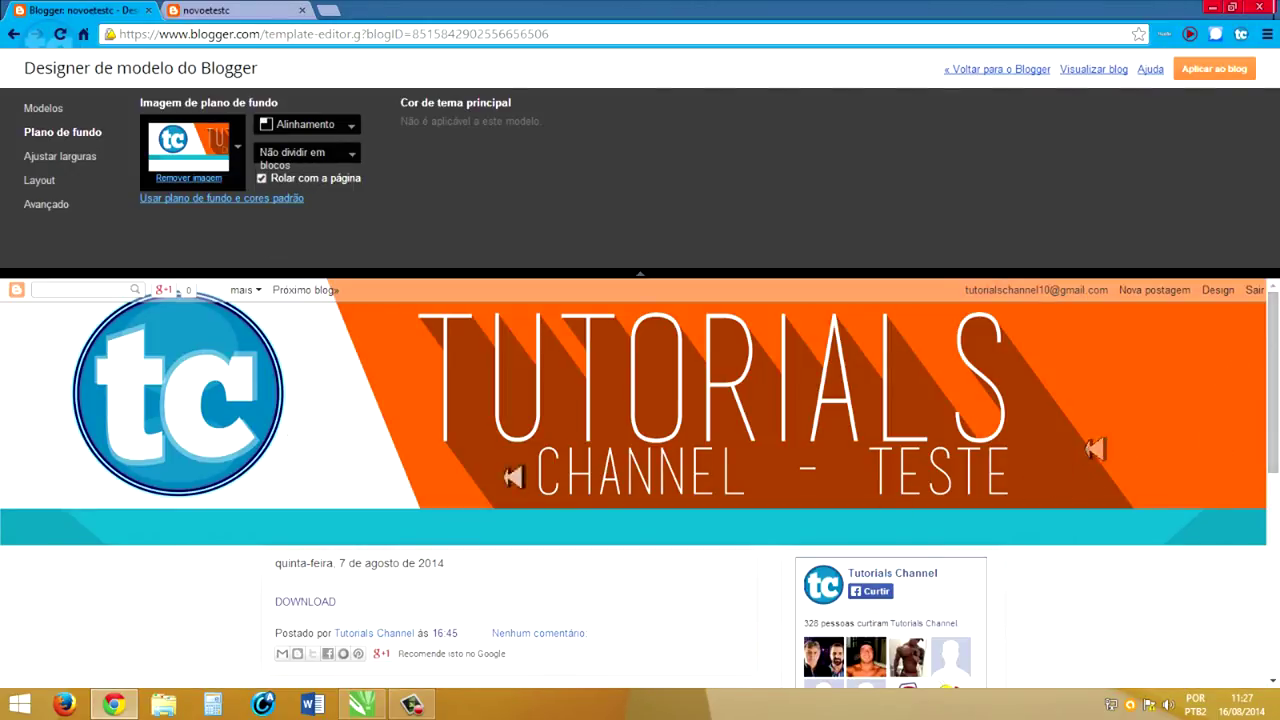
Step: Inspect the CorelDRAW design's cyan bar, orange banner and background rectangle against the Blogger preview
left_click(364, 708)
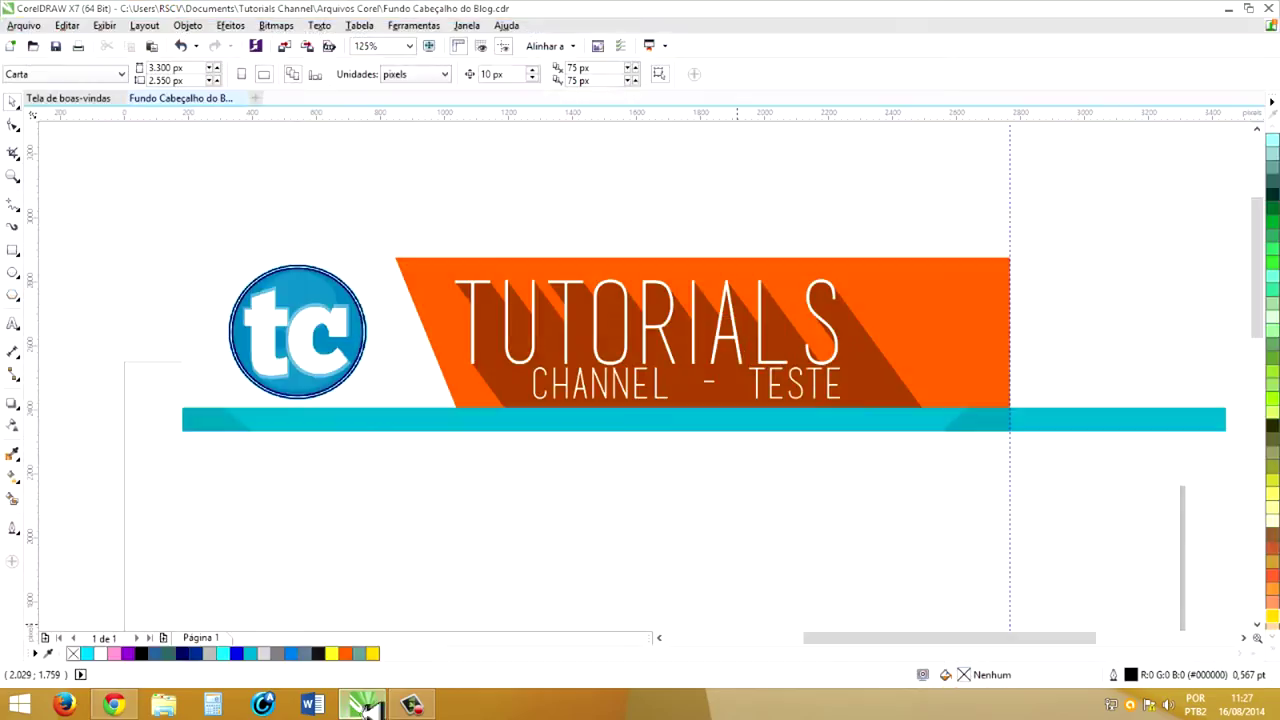
left_click(131, 701)
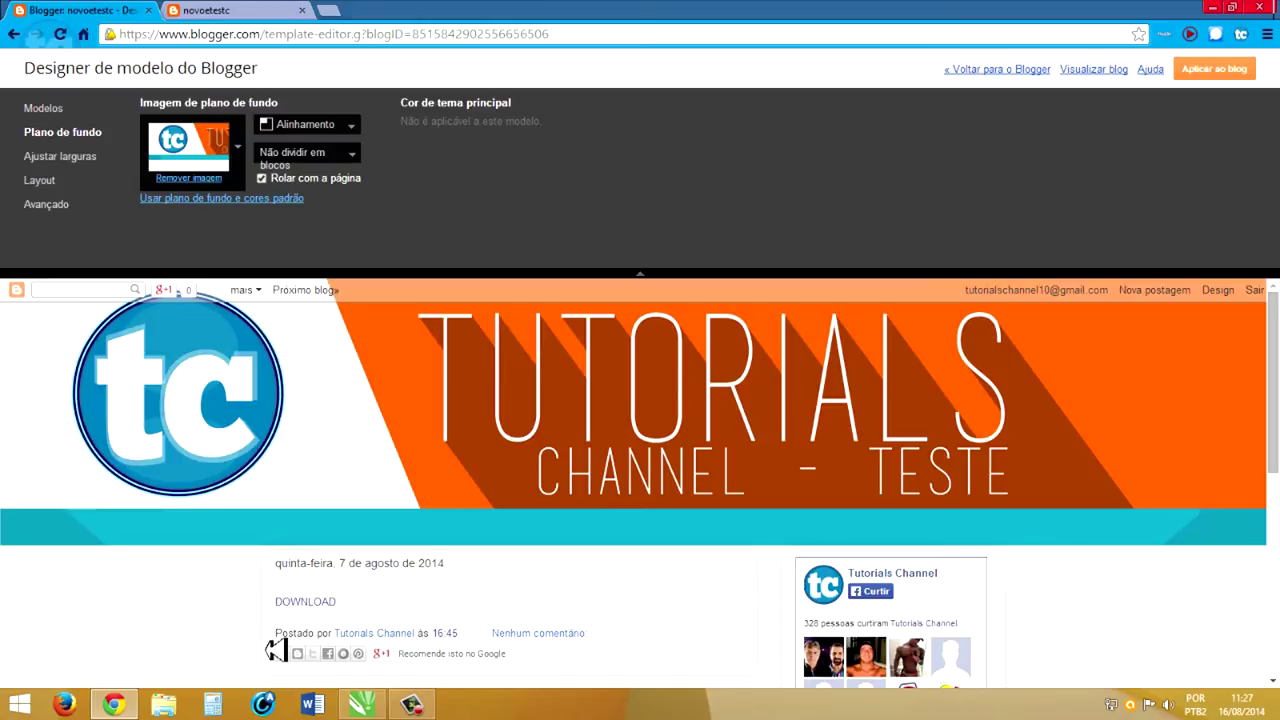
left_click(362, 702)
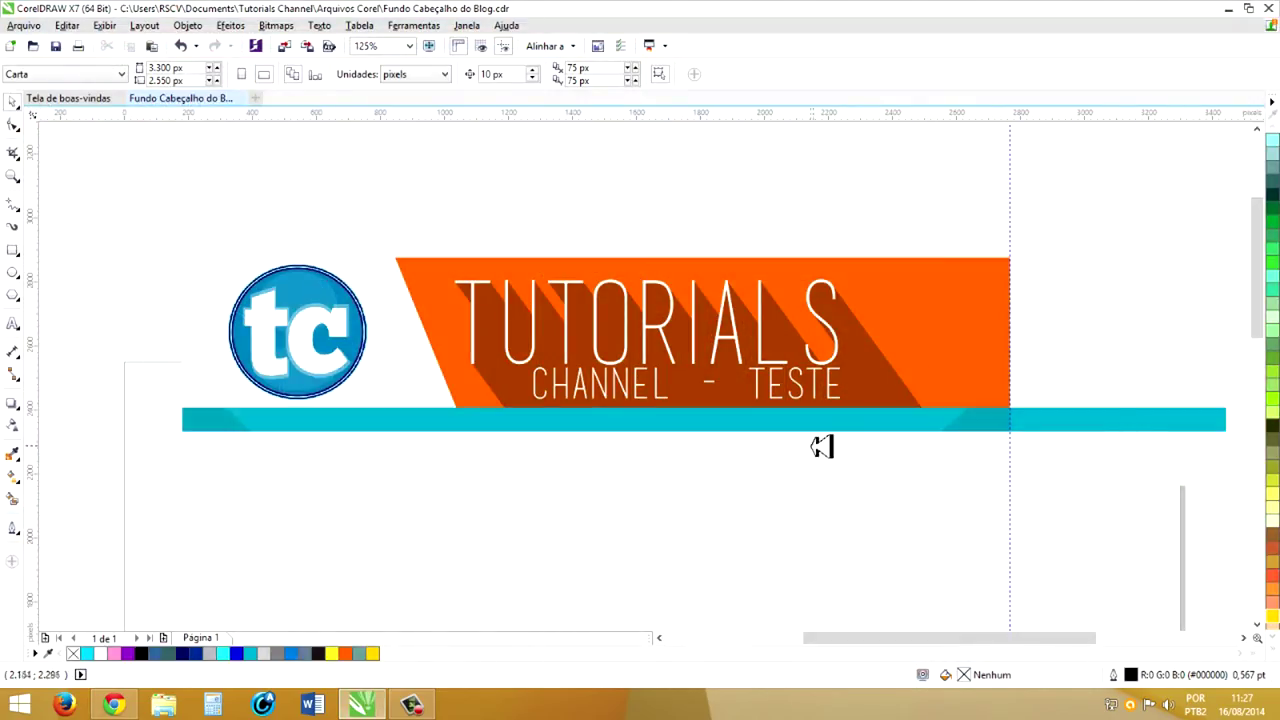
left_click(851, 423)
left_click(977, 340)
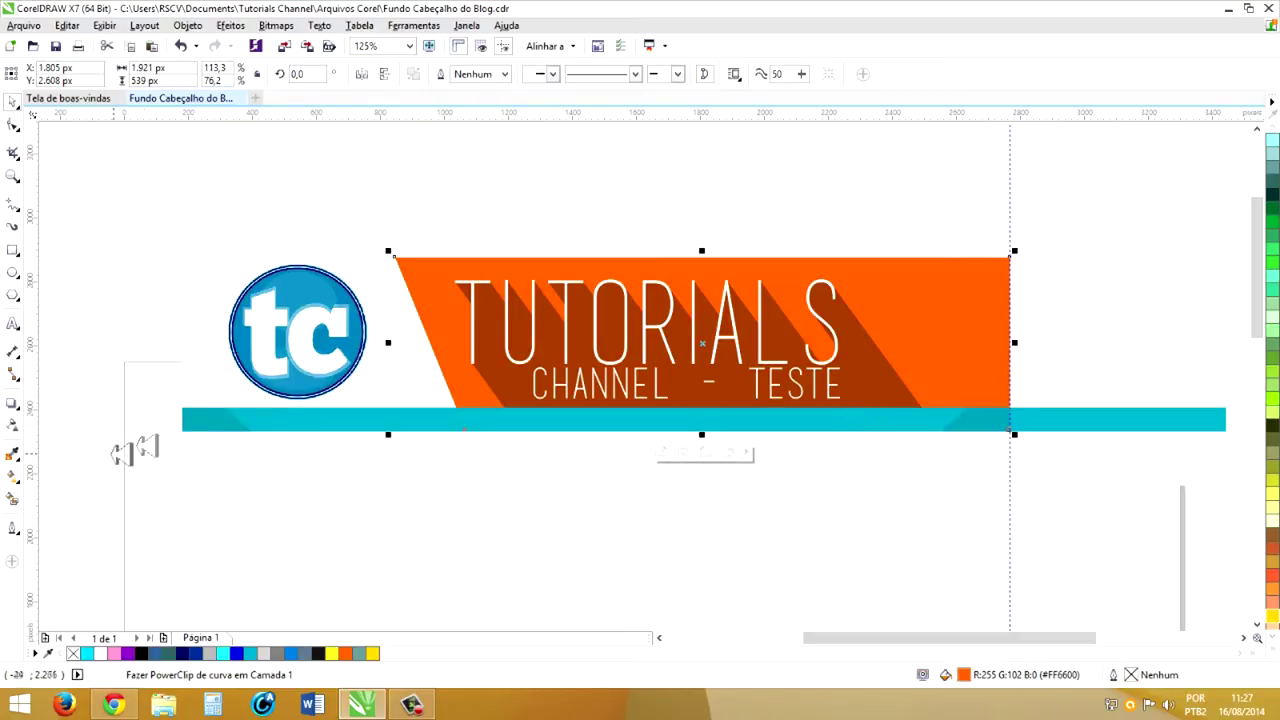
left_click(216, 368)
right_click(141, 653)
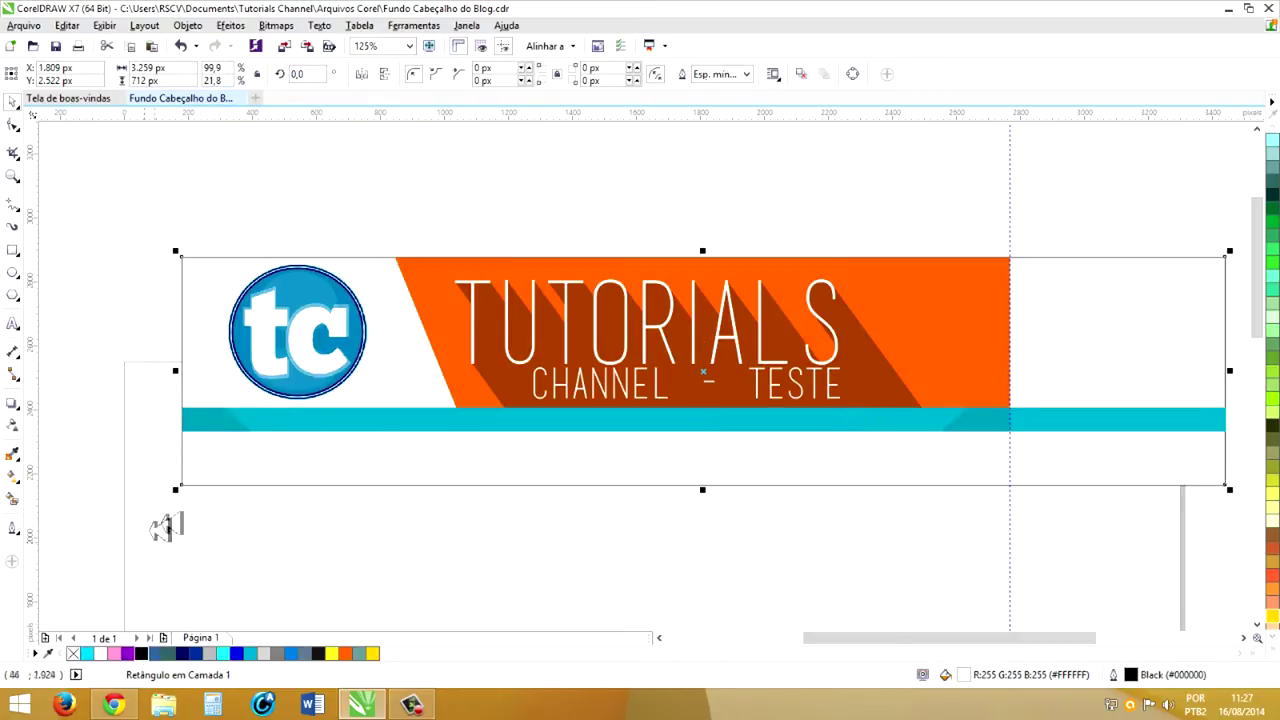
left_click(160, 530)
left_click(450, 429)
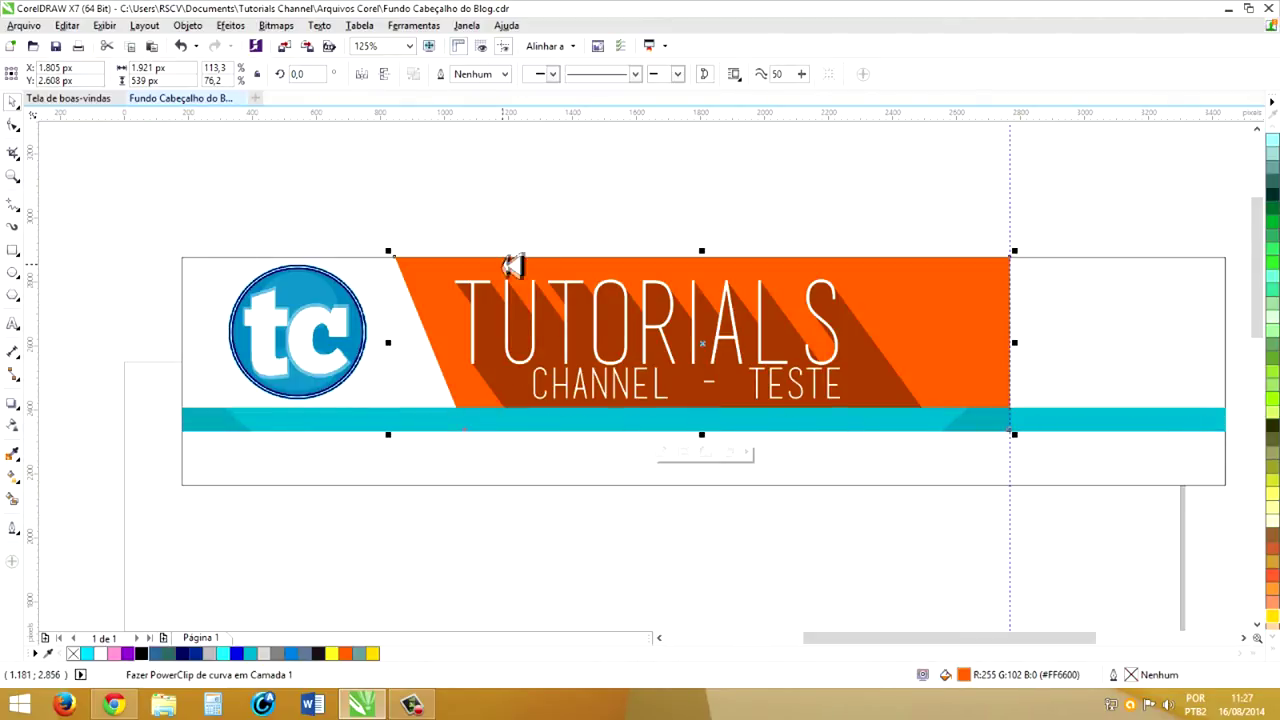
Step: Check Blogger's background alignment positions against the CorelDRAW header layout
left_click(120, 700)
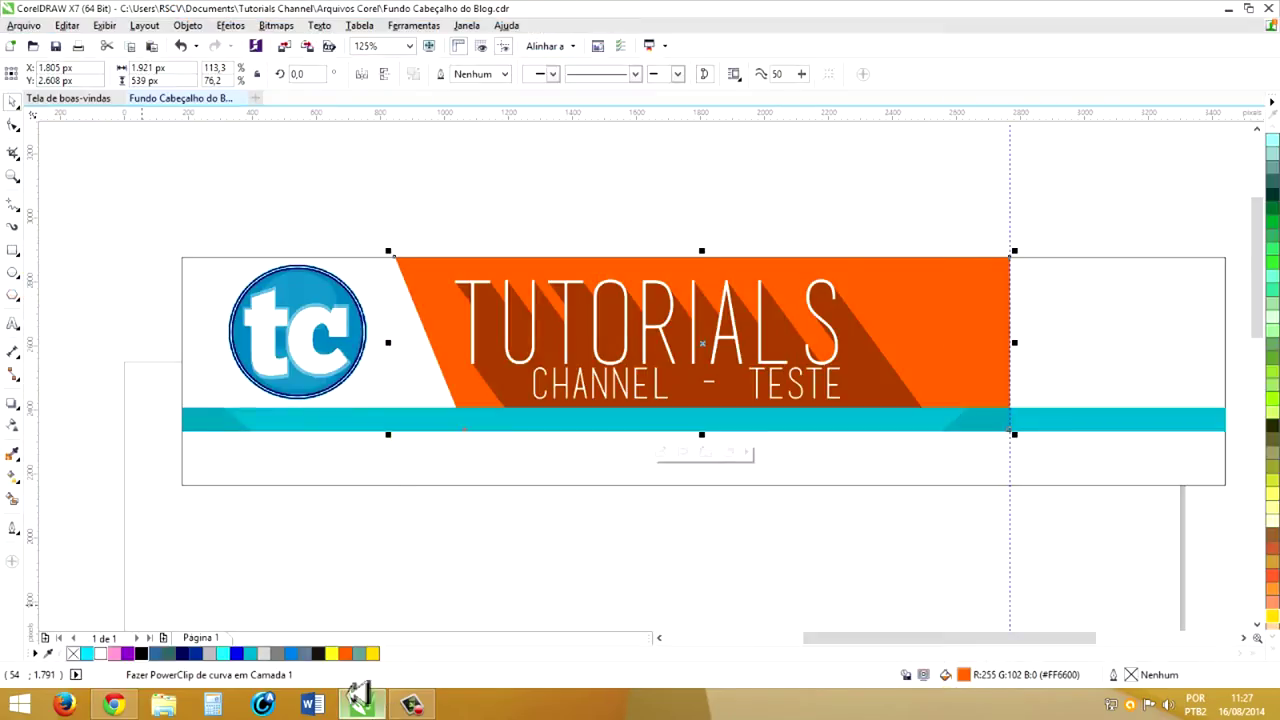
left_click(411, 704)
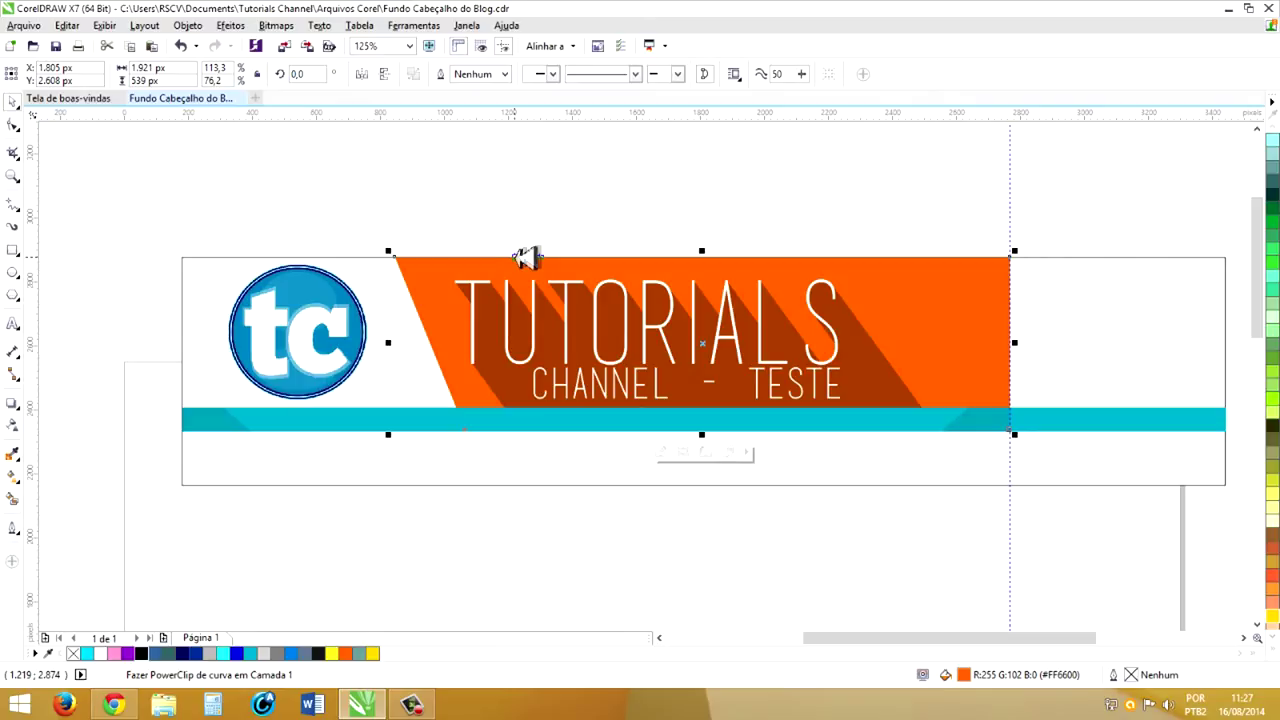
left_click(1142, 198)
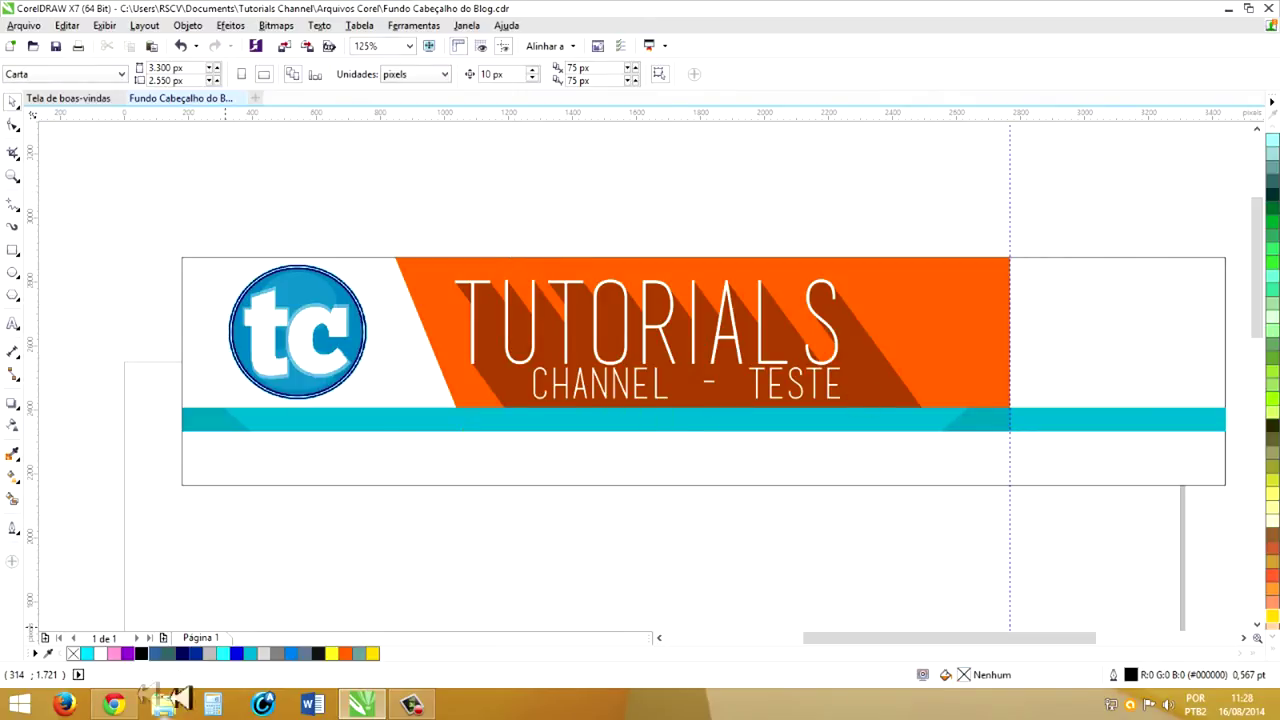
left_click(113, 705)
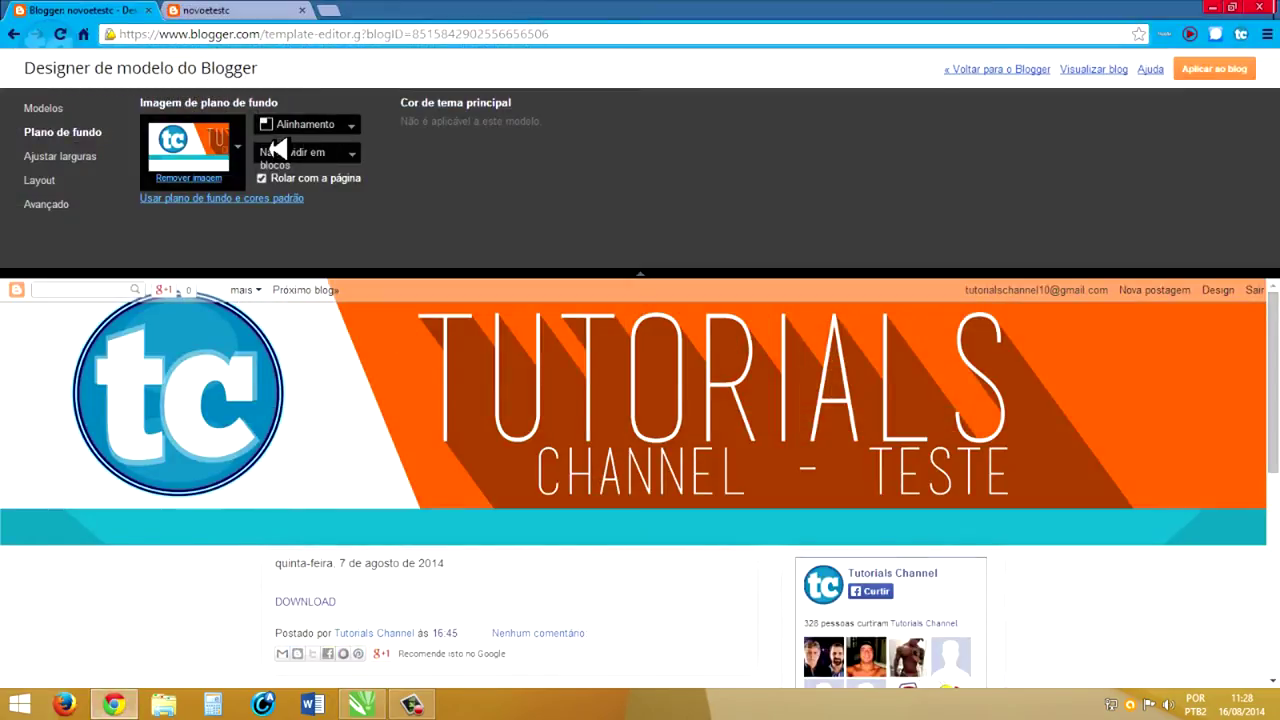
left_click(295, 122)
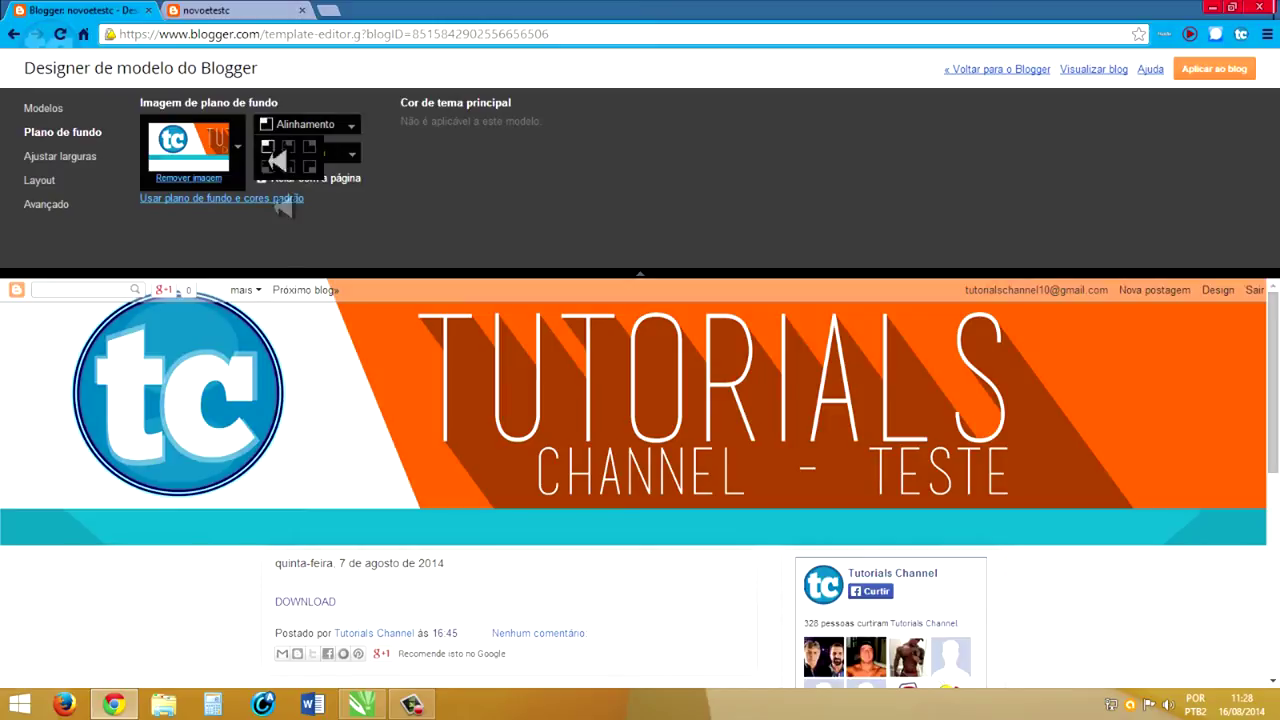
left_click(365, 706)
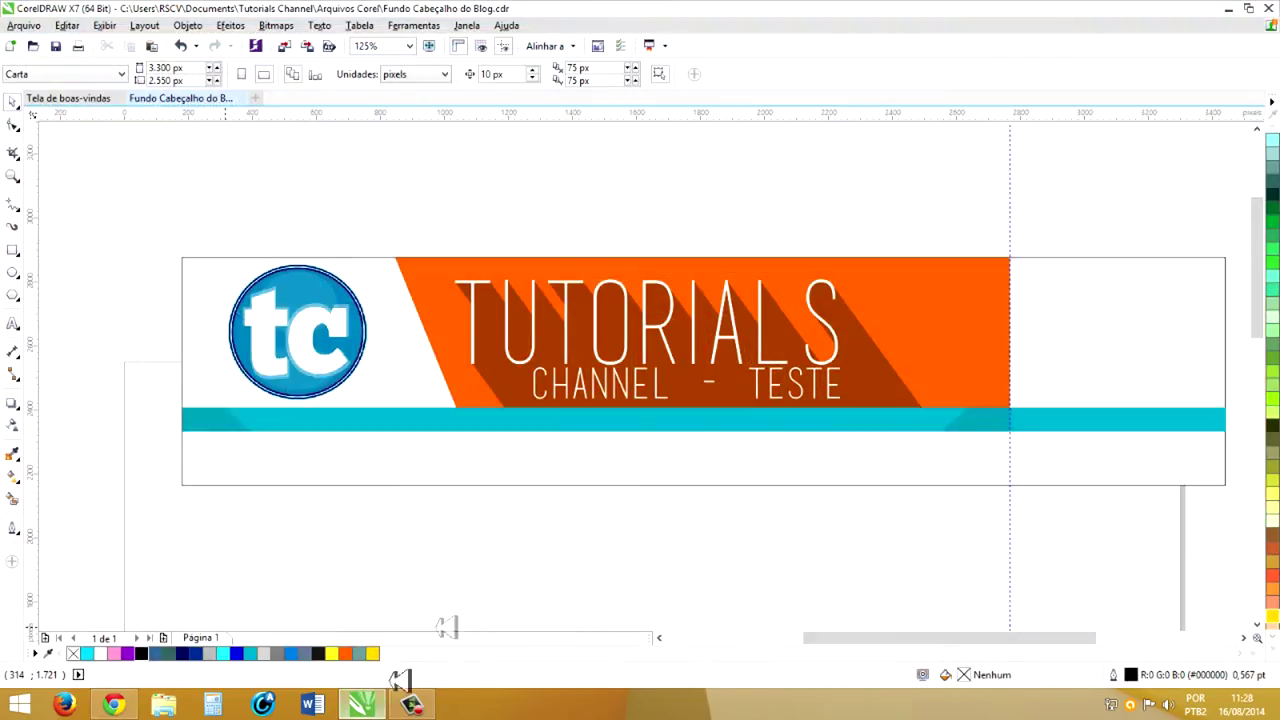
Step: PowerClip the orange banner inside the background rectangle and remove the rectangle's fill
left_click(988, 330)
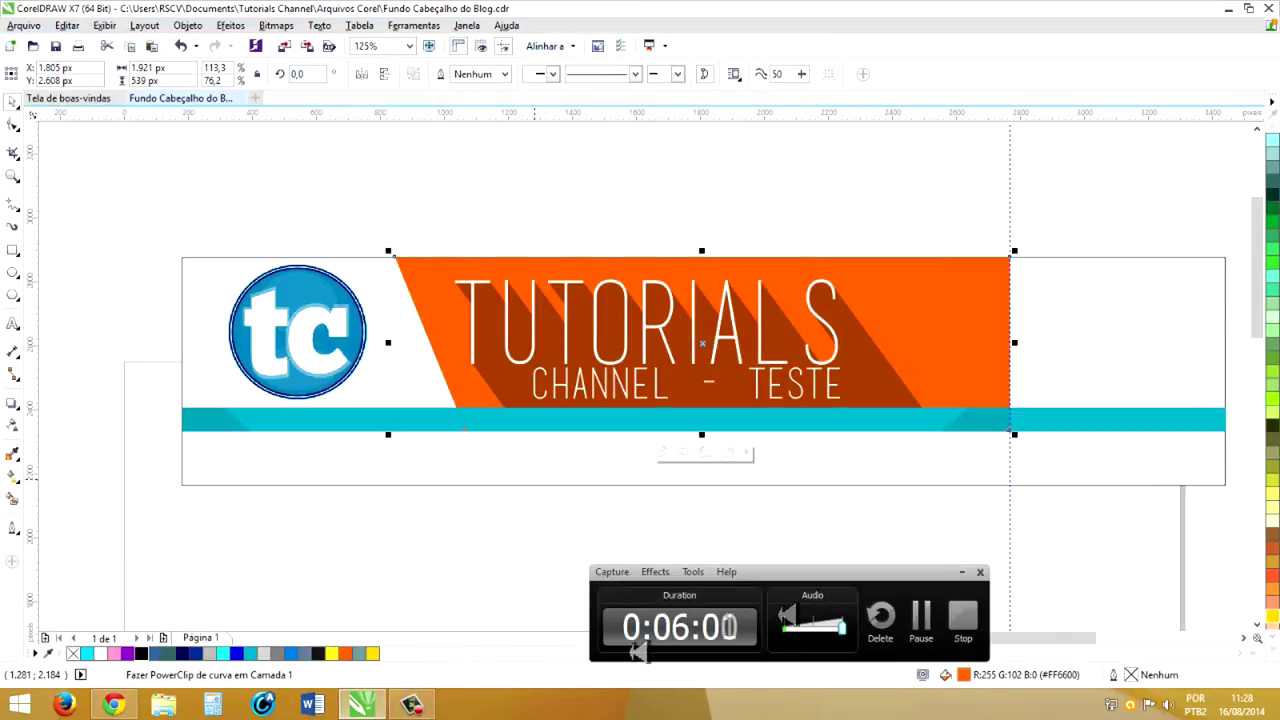
left_click(961, 572)
left_click(584, 441)
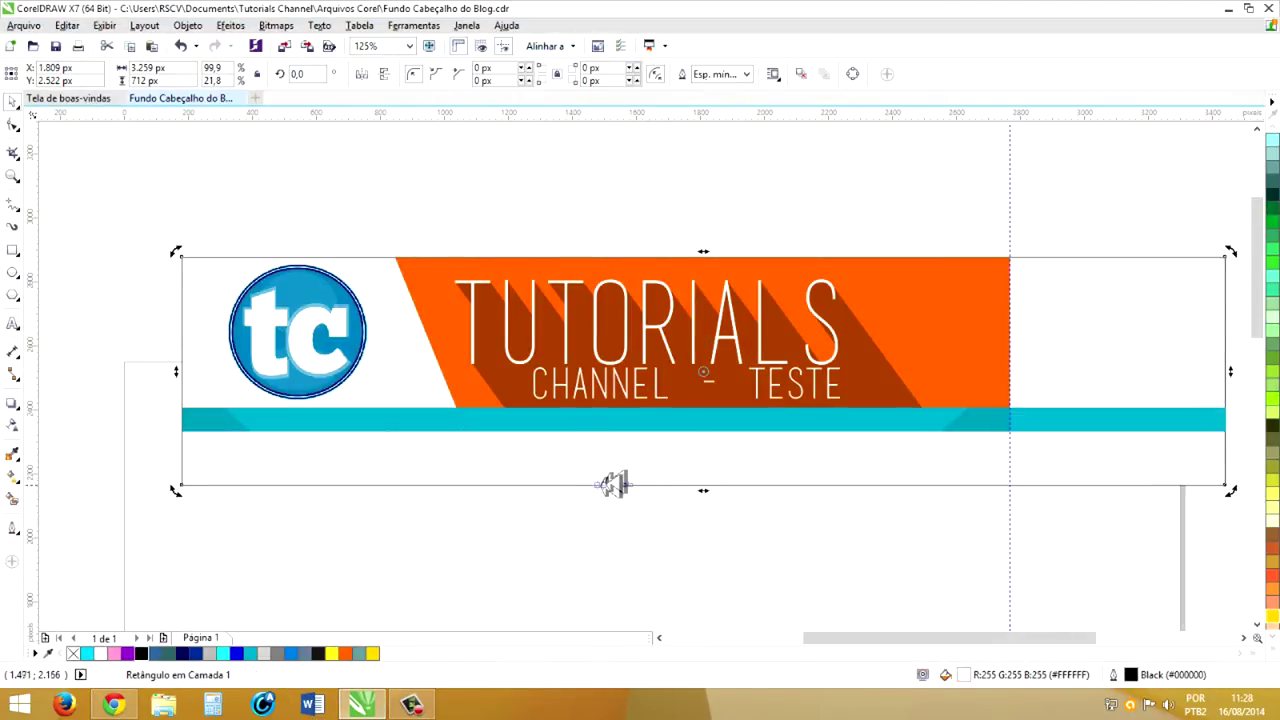
left_click(74, 652)
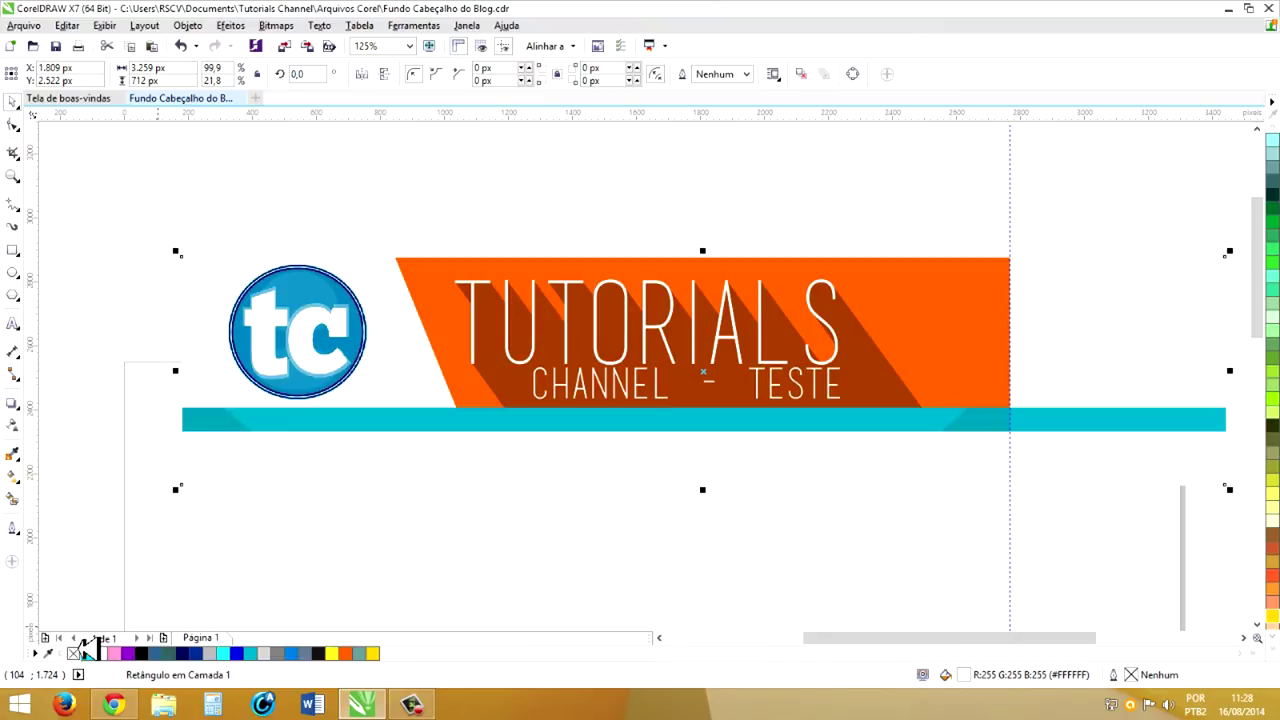
left_click(118, 372)
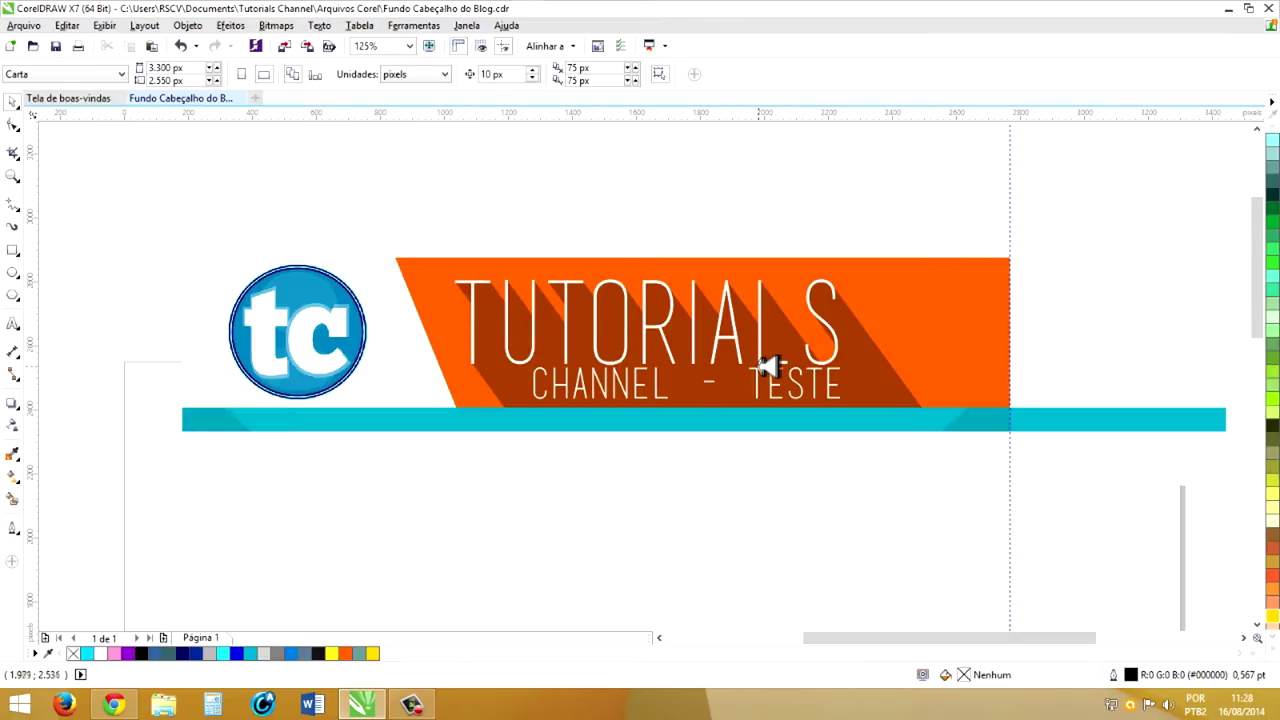
left_click(305, 300)
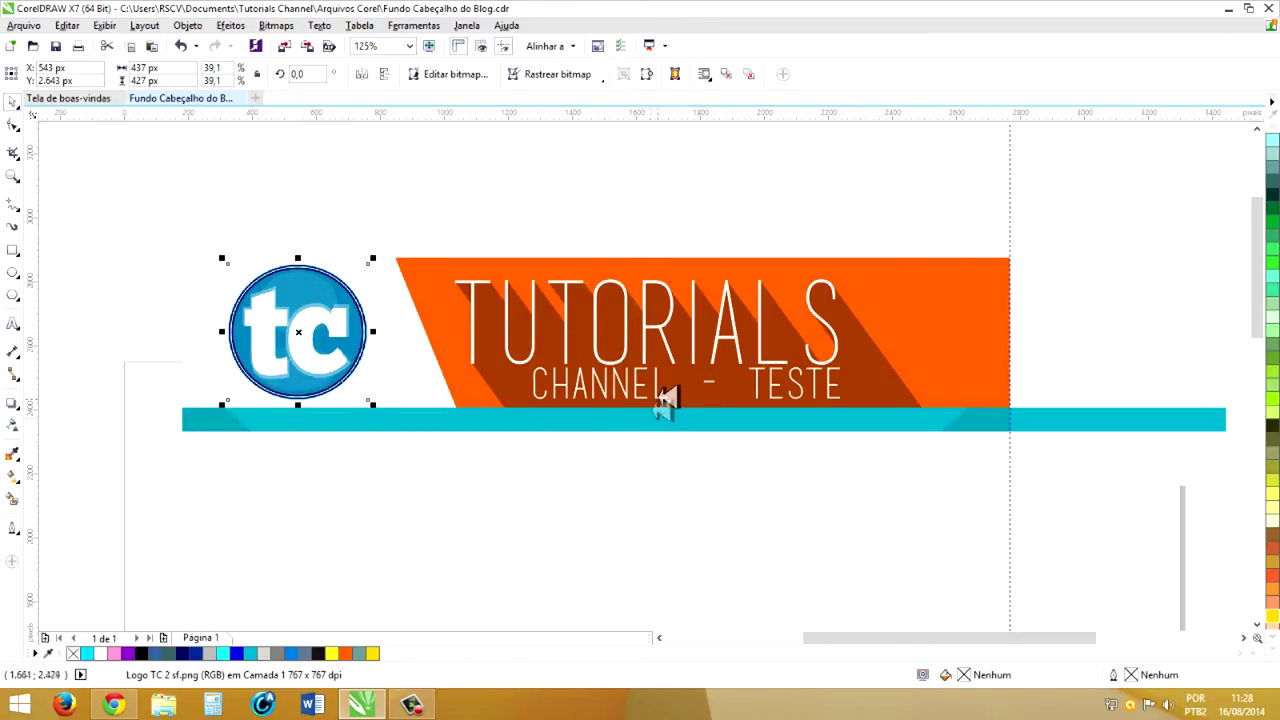
Step: Change the header subtitle to CHANNEL - BLOGTESTE and shift it slightly left
left_click(667, 395)
double_click(720, 382)
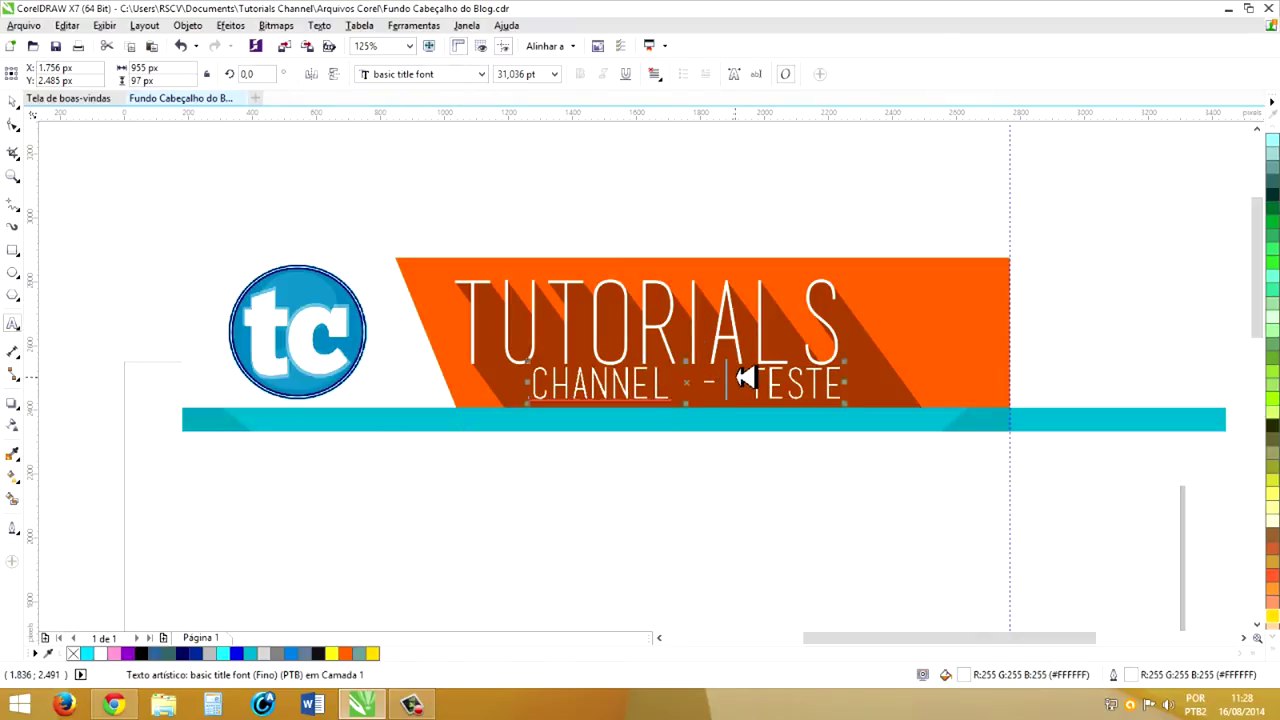
type("BLOG")
left_click(13, 101)
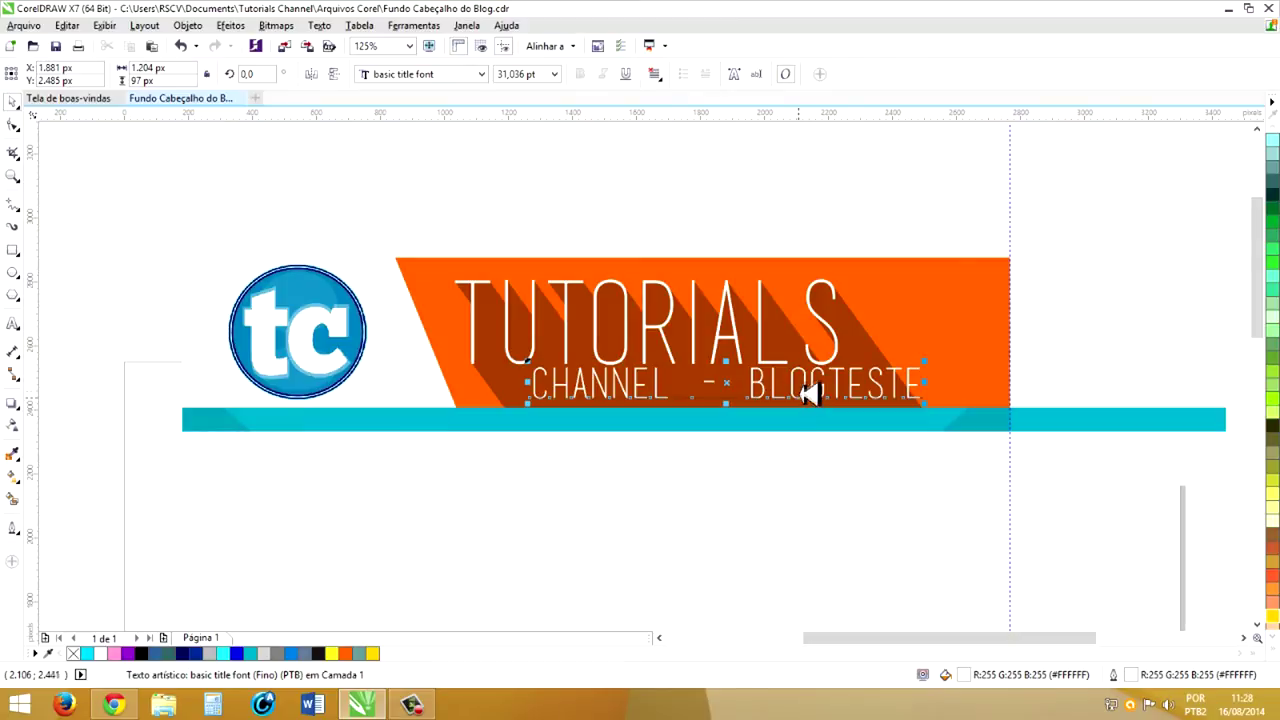
left_click_drag(810, 395, 780, 398)
Step: Export the header as PNG, overwriting fundo1.png in the fundos folder
key("ctrl+e")
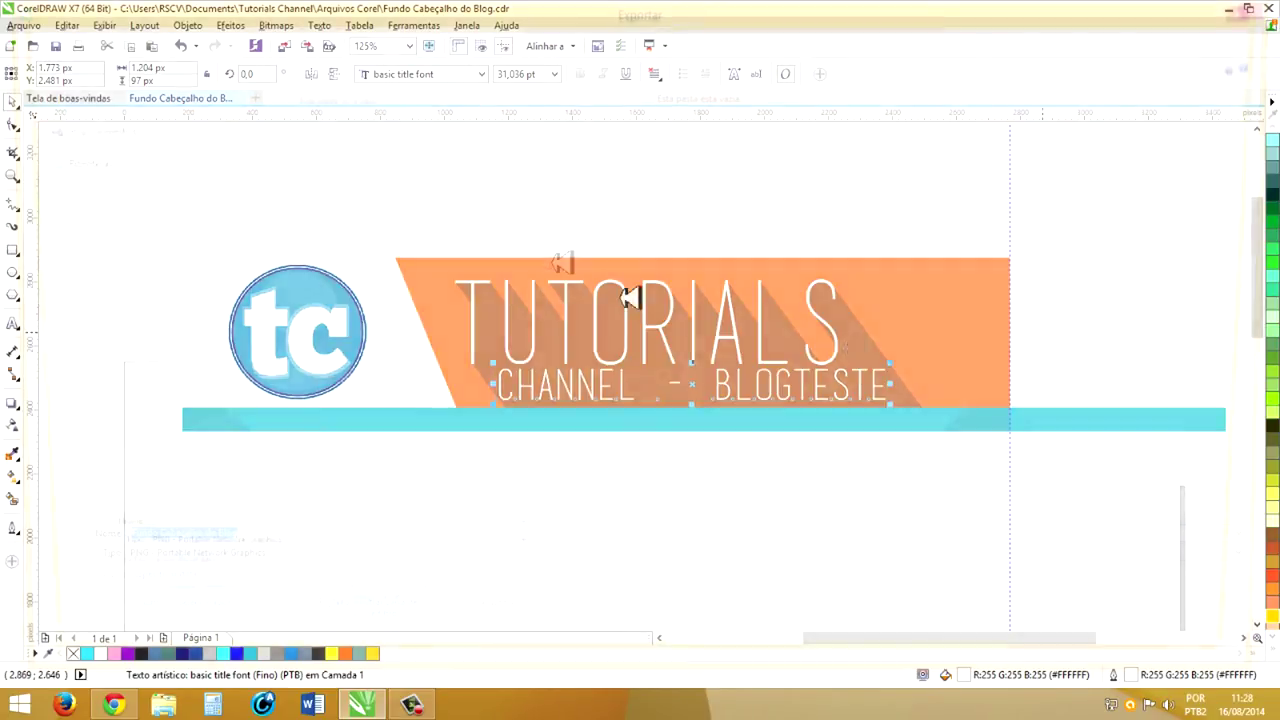
left_click(180, 100)
left_click(1178, 661)
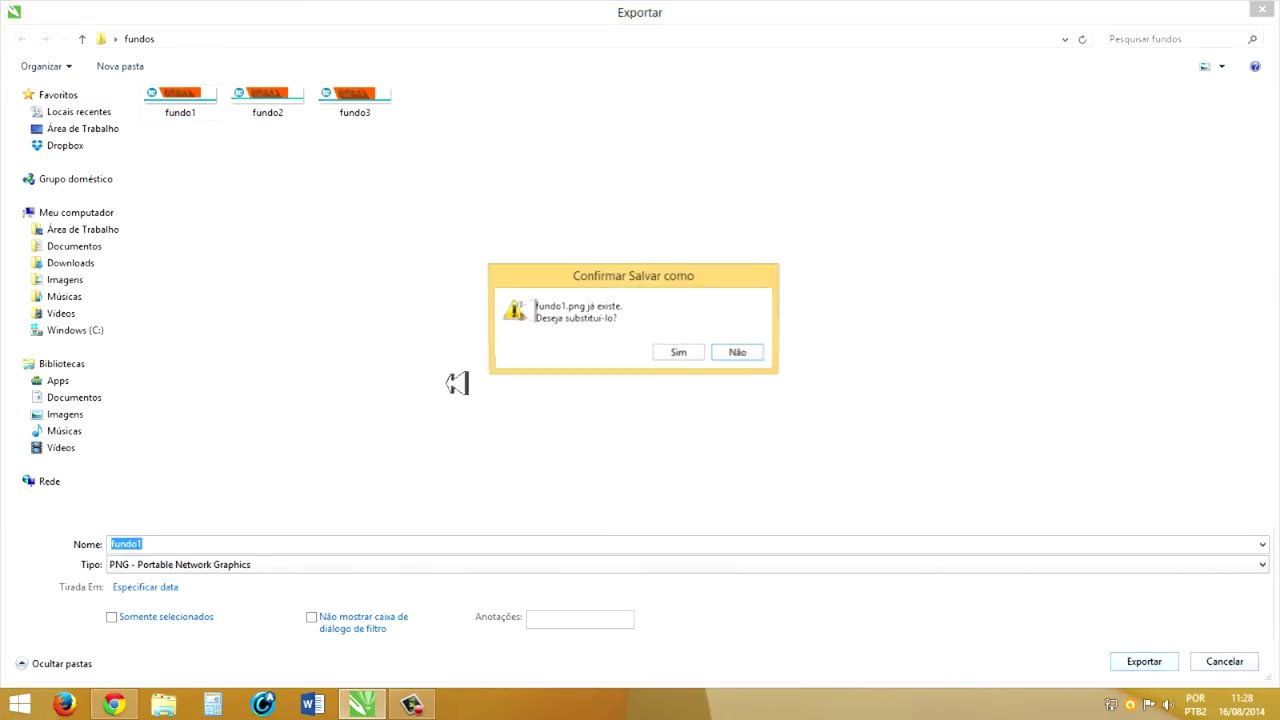
left_click(692, 350)
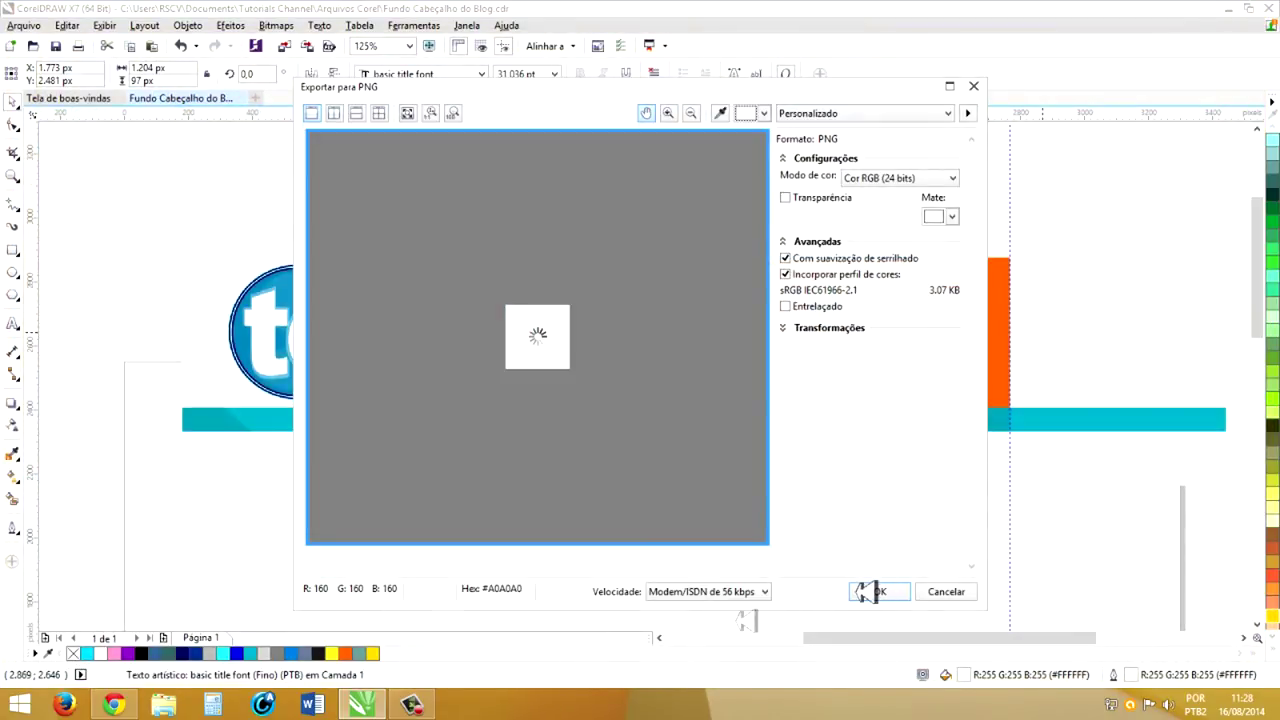
left_click(866, 591)
left_click(113, 705)
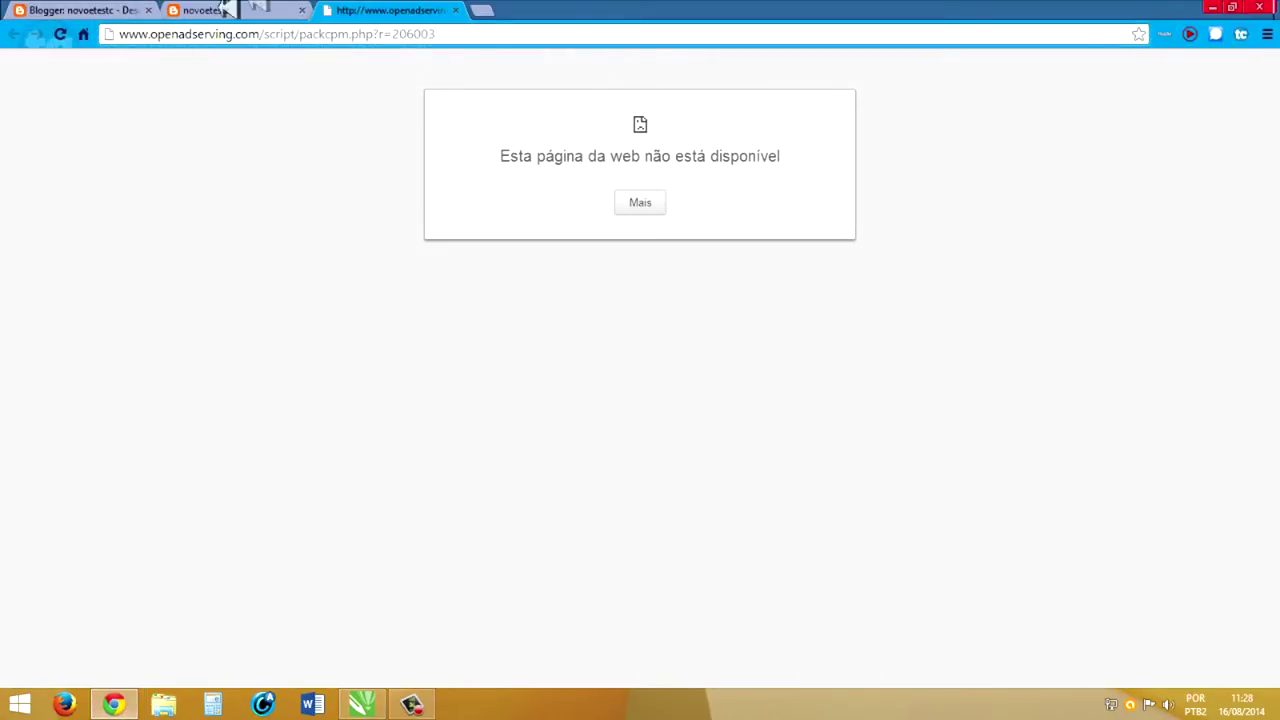
Step: Upload fundo1.png as the blog's background image in the template designer
left_click(225, 9)
left_click(56, 10)
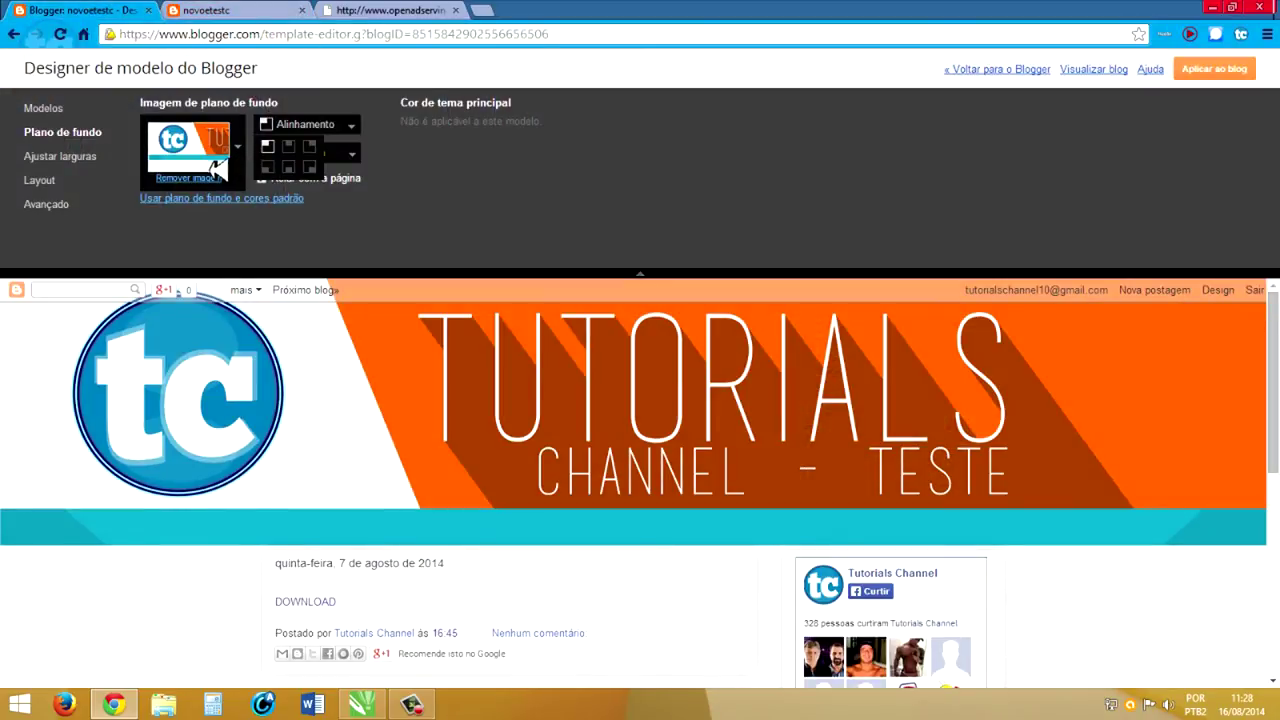
left_click(240, 149)
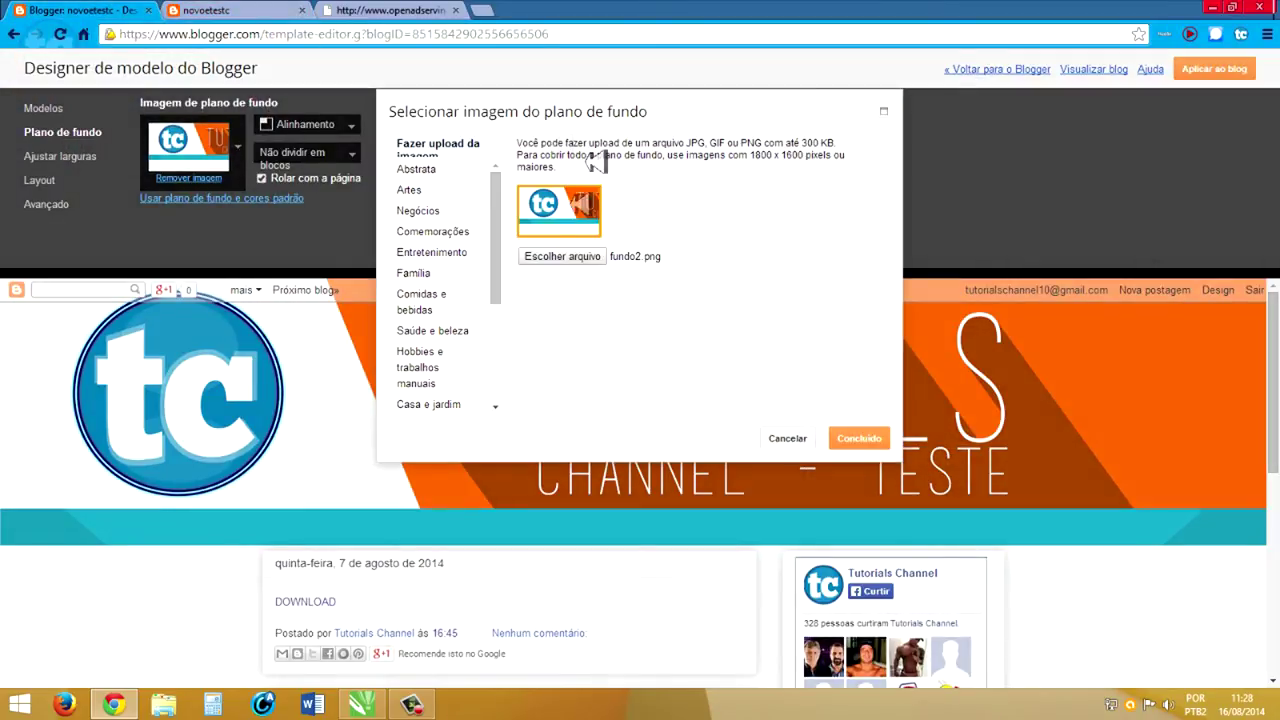
left_click(600, 257)
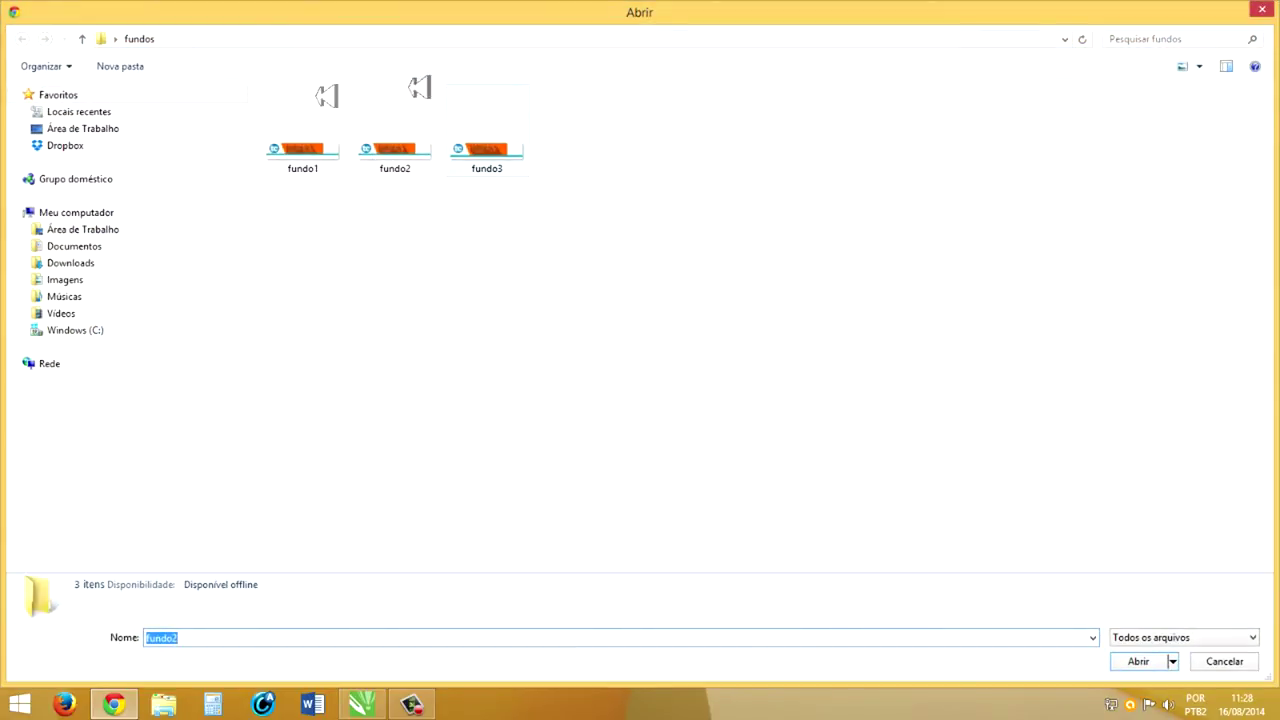
left_click(320, 135)
left_click(1139, 662)
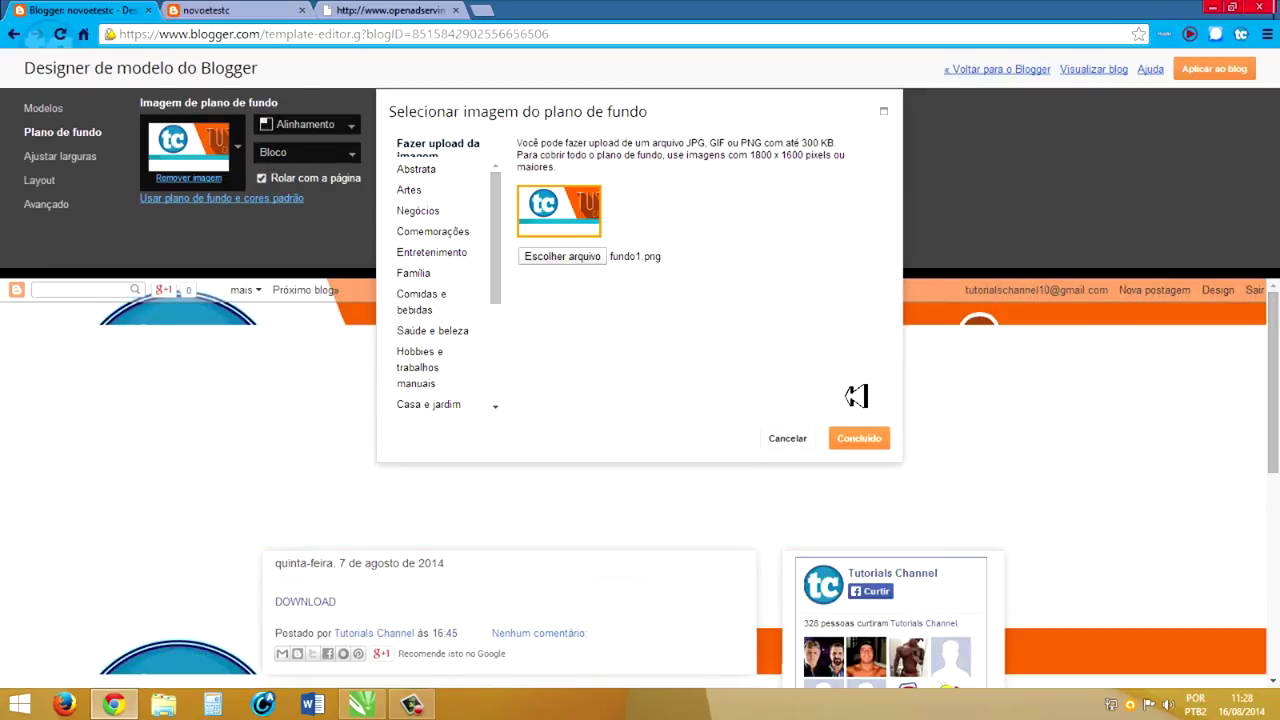
left_click(859, 438)
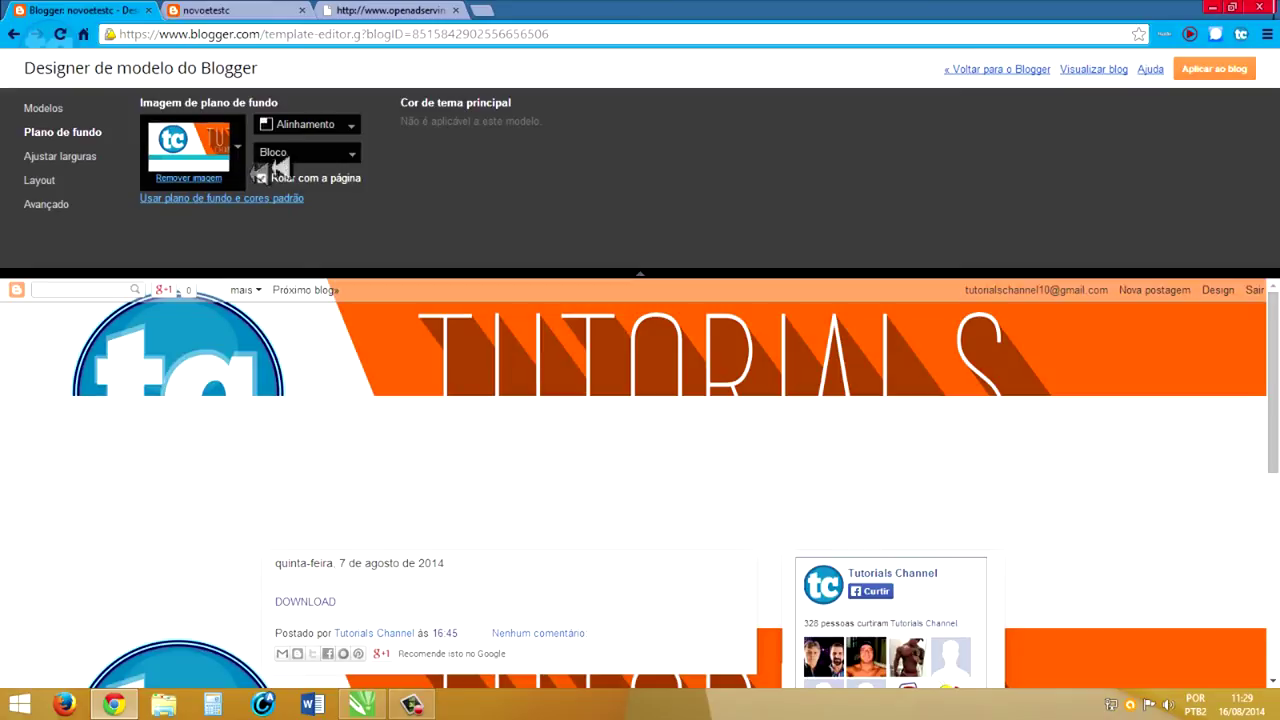
Step: Set the background image tiling to Não dividir em blocos (no tiling)
left_click(312, 158)
left_click(300, 178)
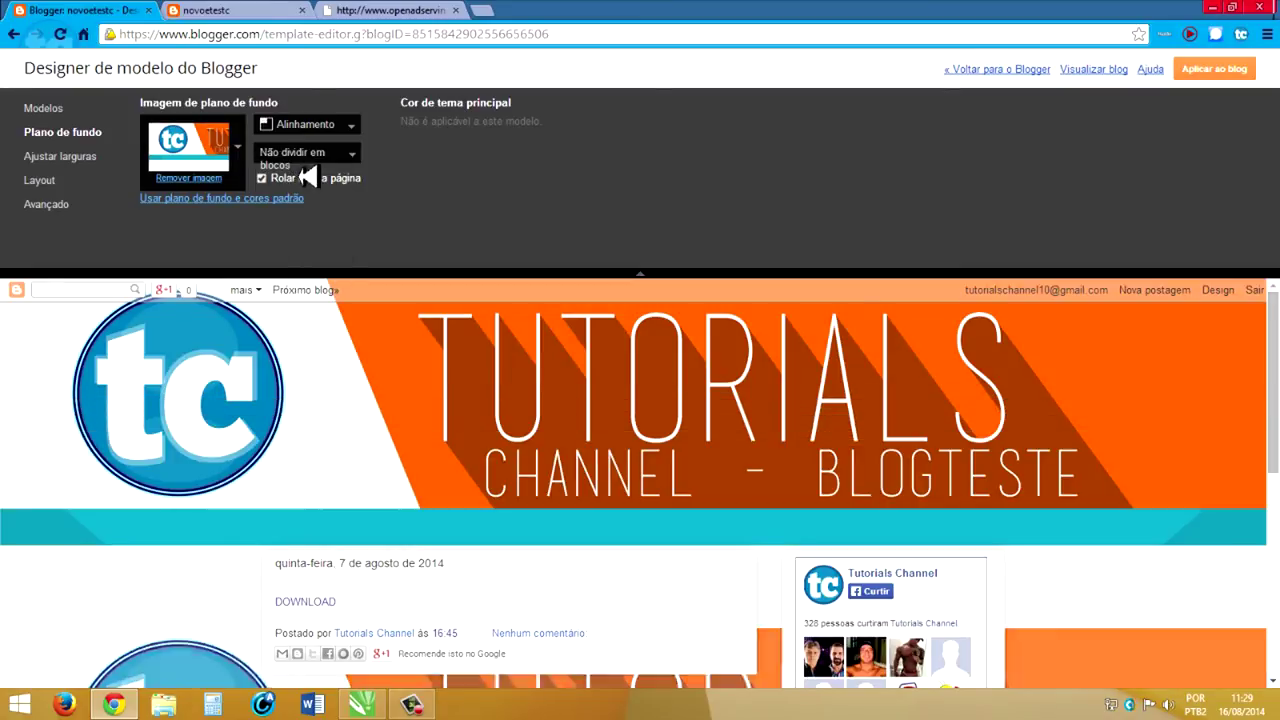
scroll(714, 428, "down", 2)
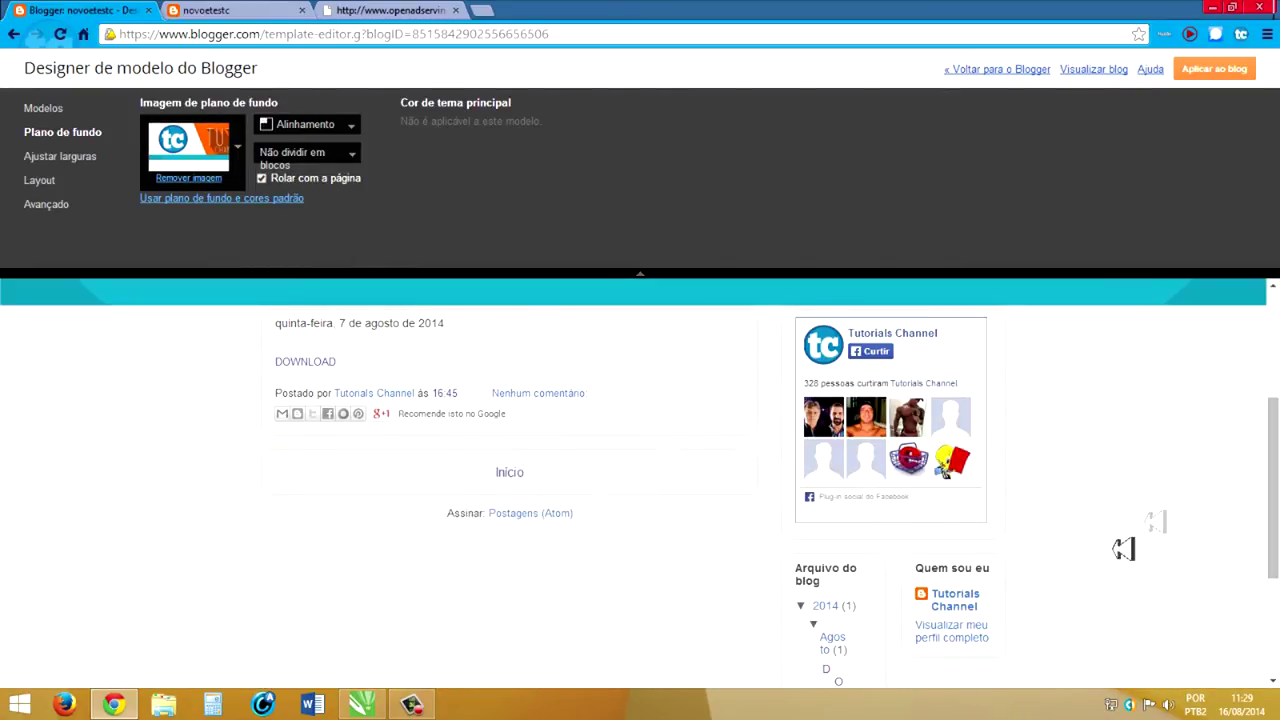
scroll(1181, 466, "up", 2)
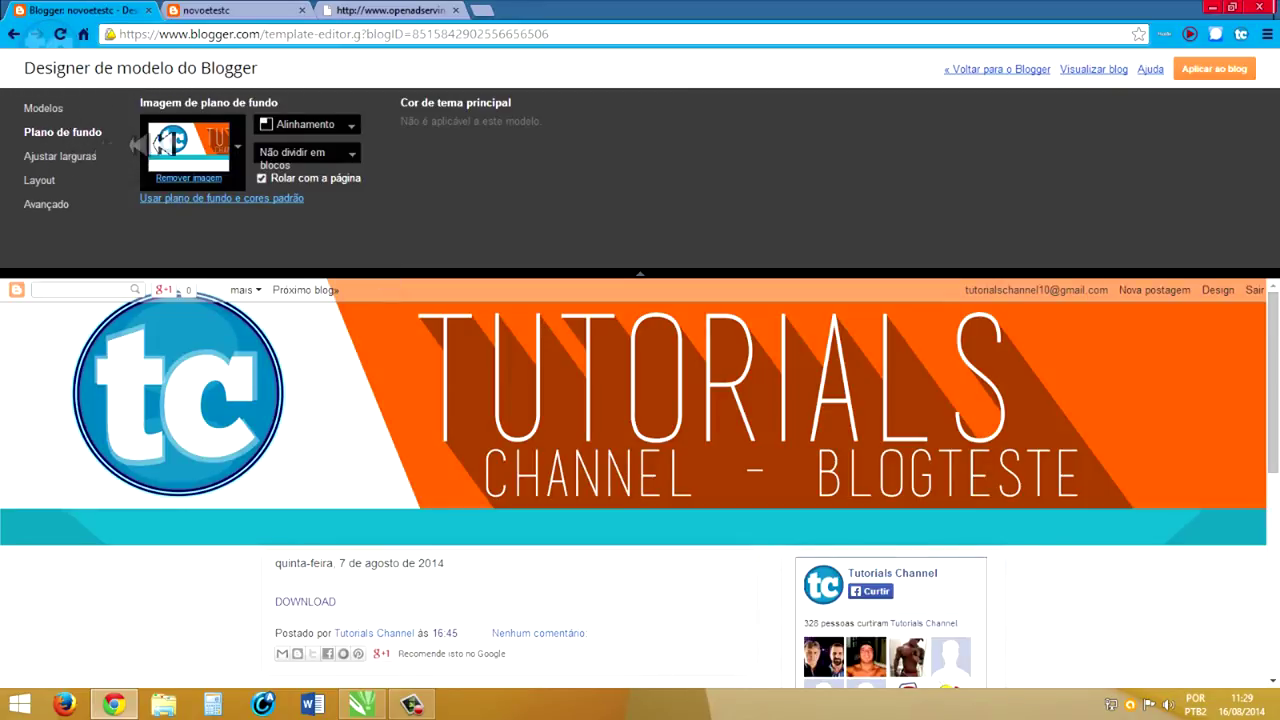
left_click(58, 205)
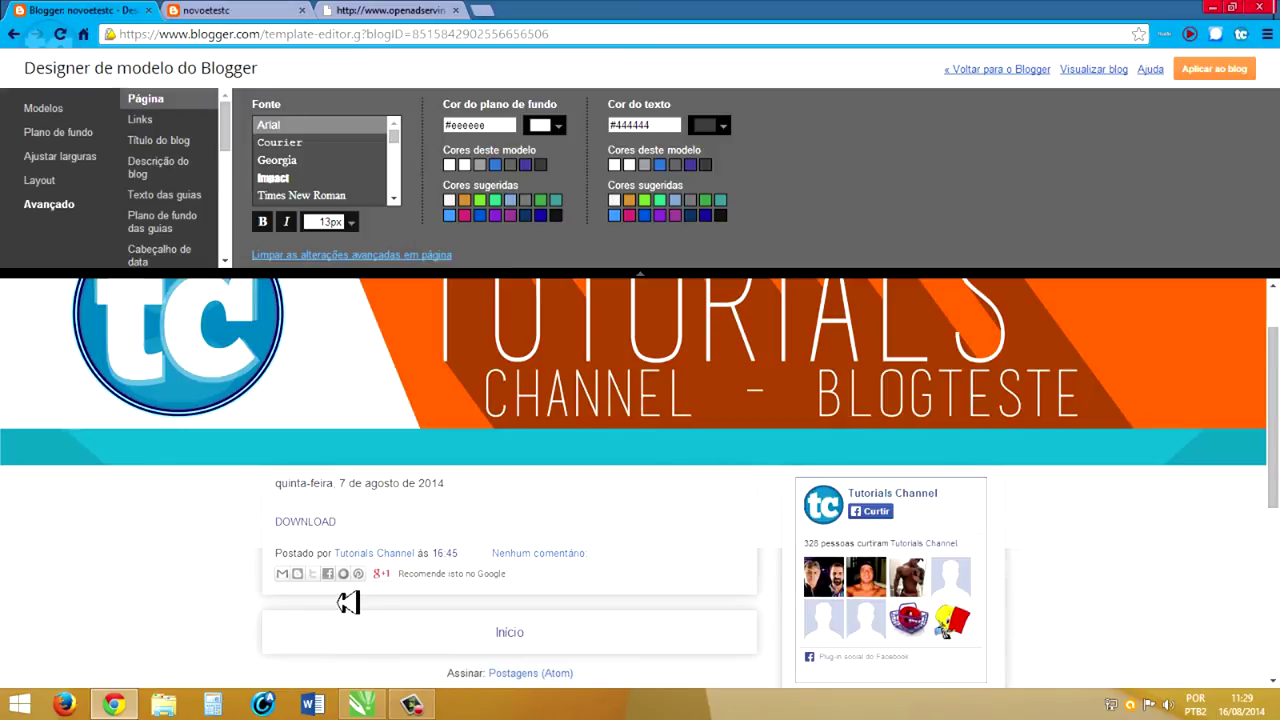
Step: Glance at the live test blog, then return to the designer's Advanced settings
left_click(232, 8)
left_click(145, 9)
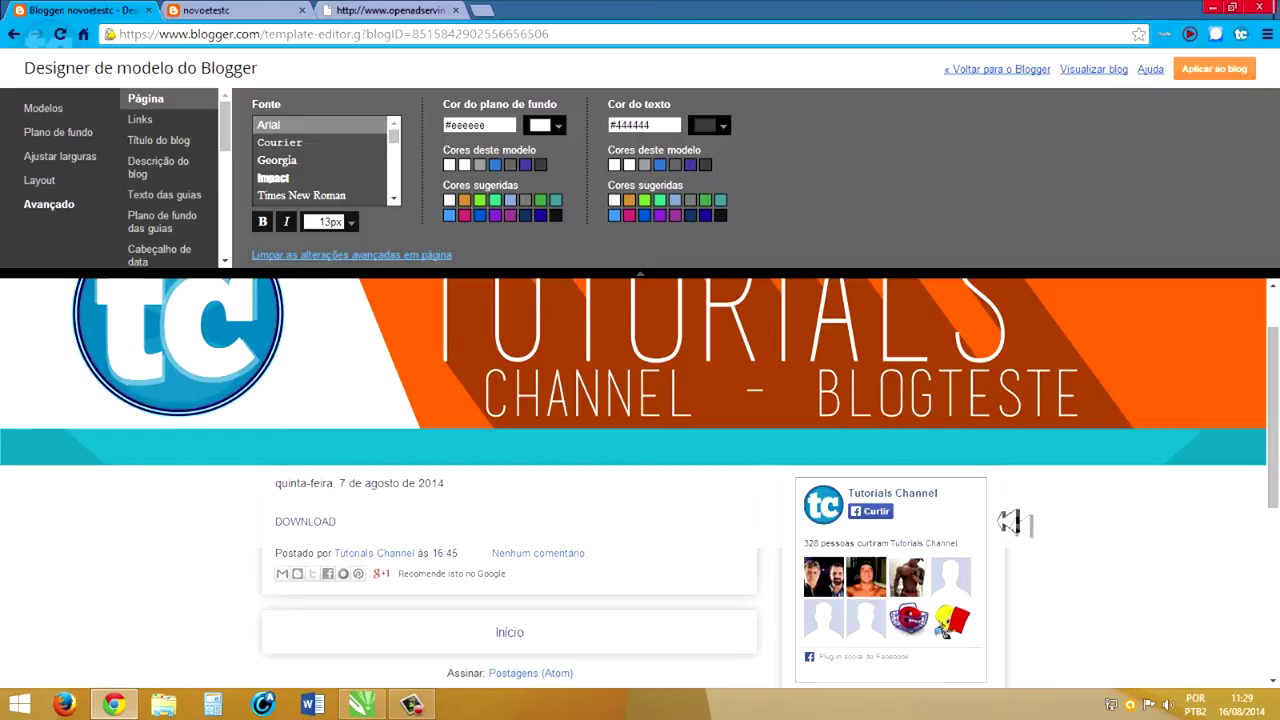
scroll(1093, 583, "down", 1)
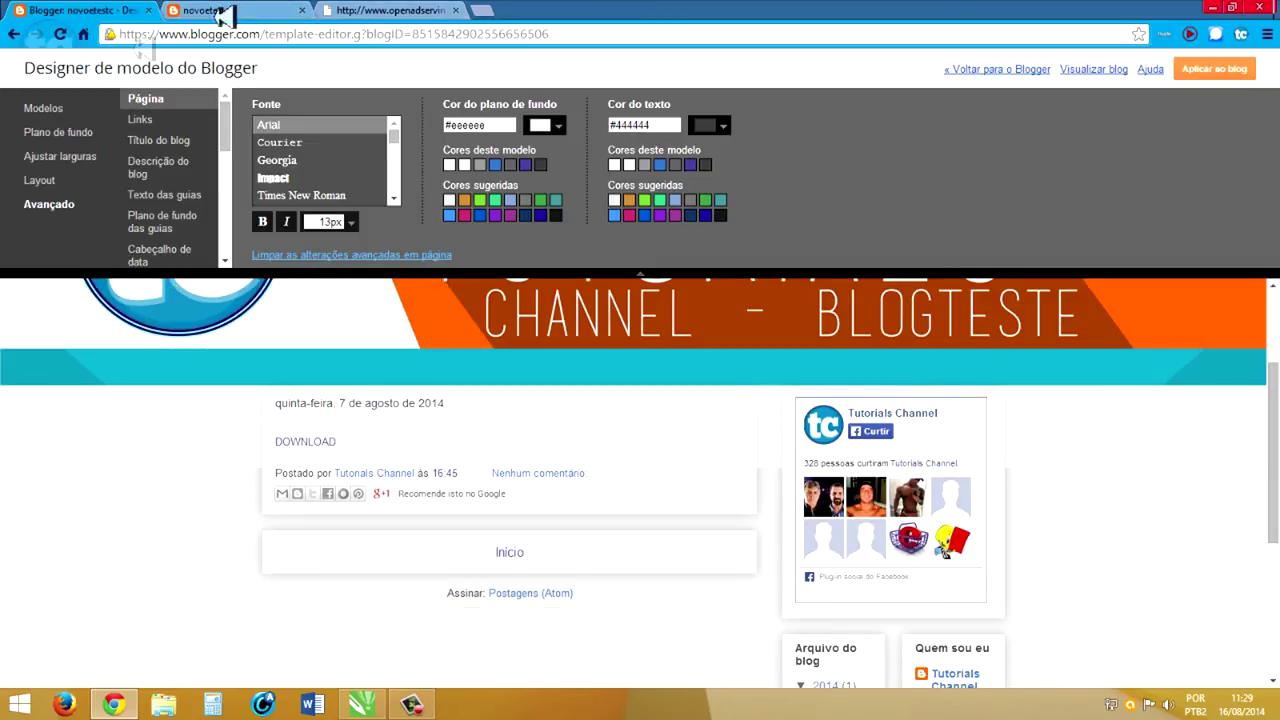
Step: Load tutorialschannelbr.blogspot.com.br in the tab showing the unavailable page
left_click(352, 14)
left_click(352, 30)
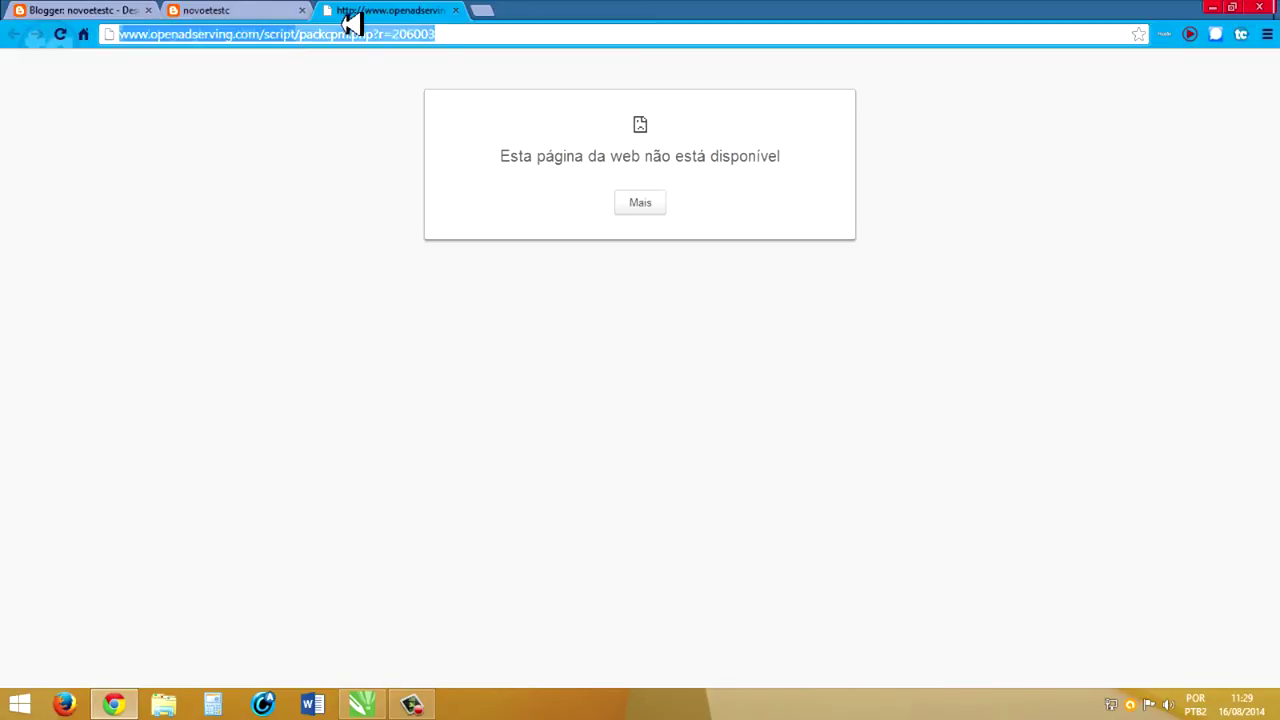
type("tut")
left_click(226, 34)
key("BackSpace")
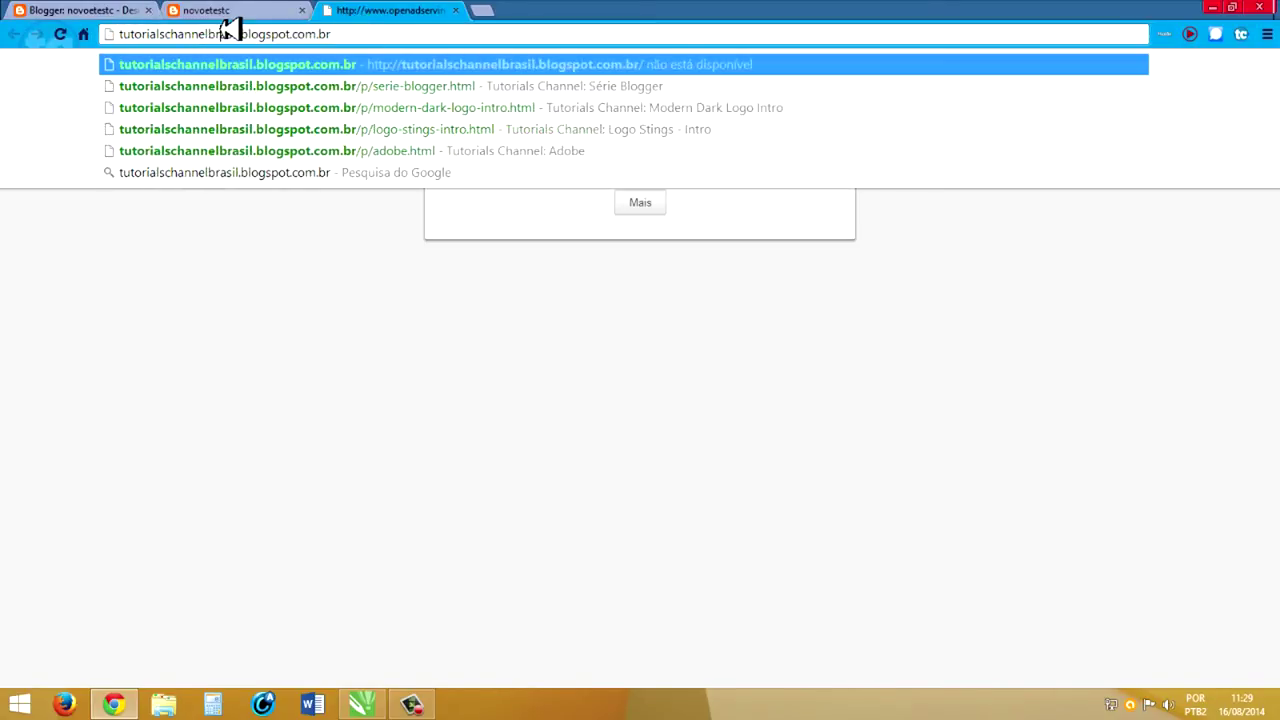
key("Delete")
key("Delete")
key("Delete")
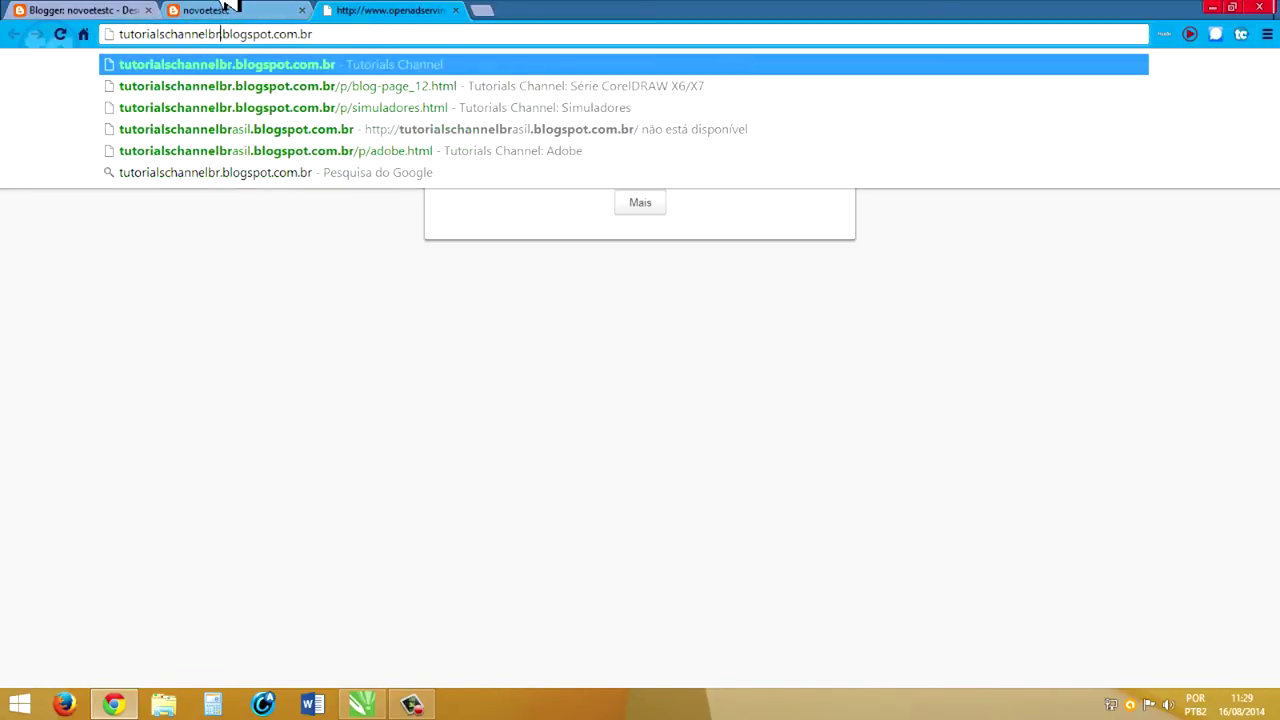
key("Return")
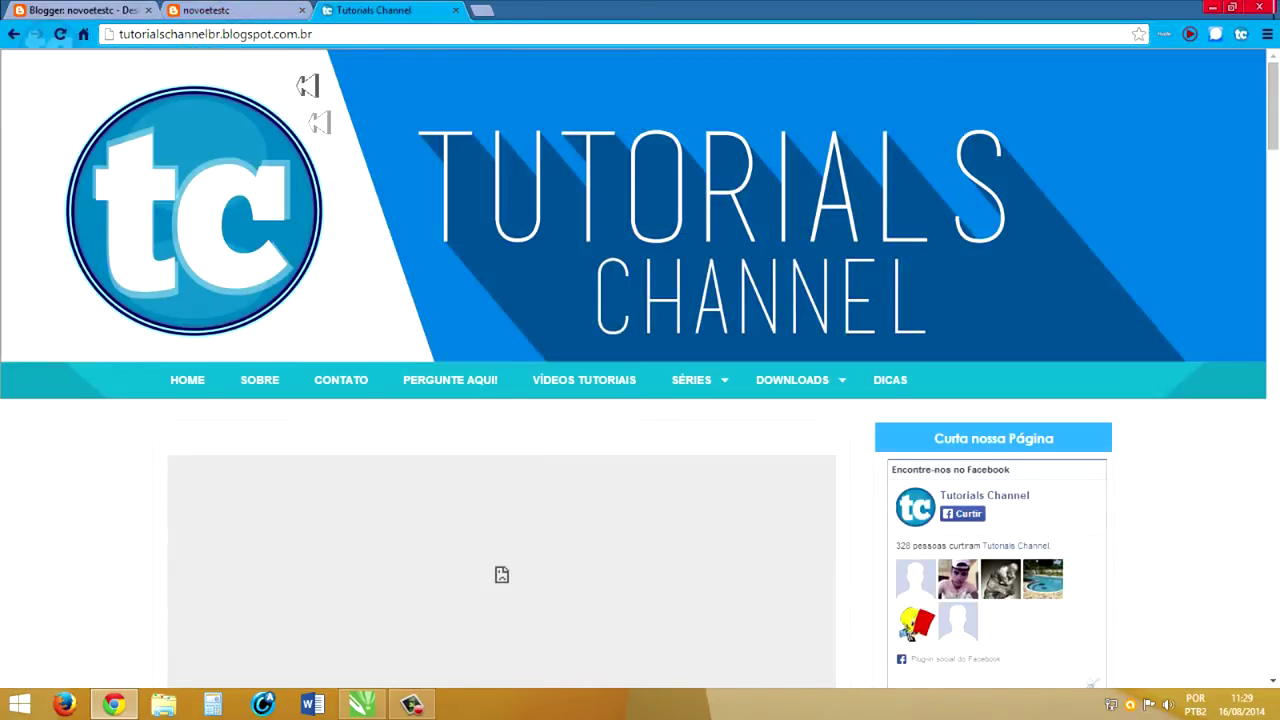
scroll(451, 277, "down", 4)
scroll(567, 292, "up", 2)
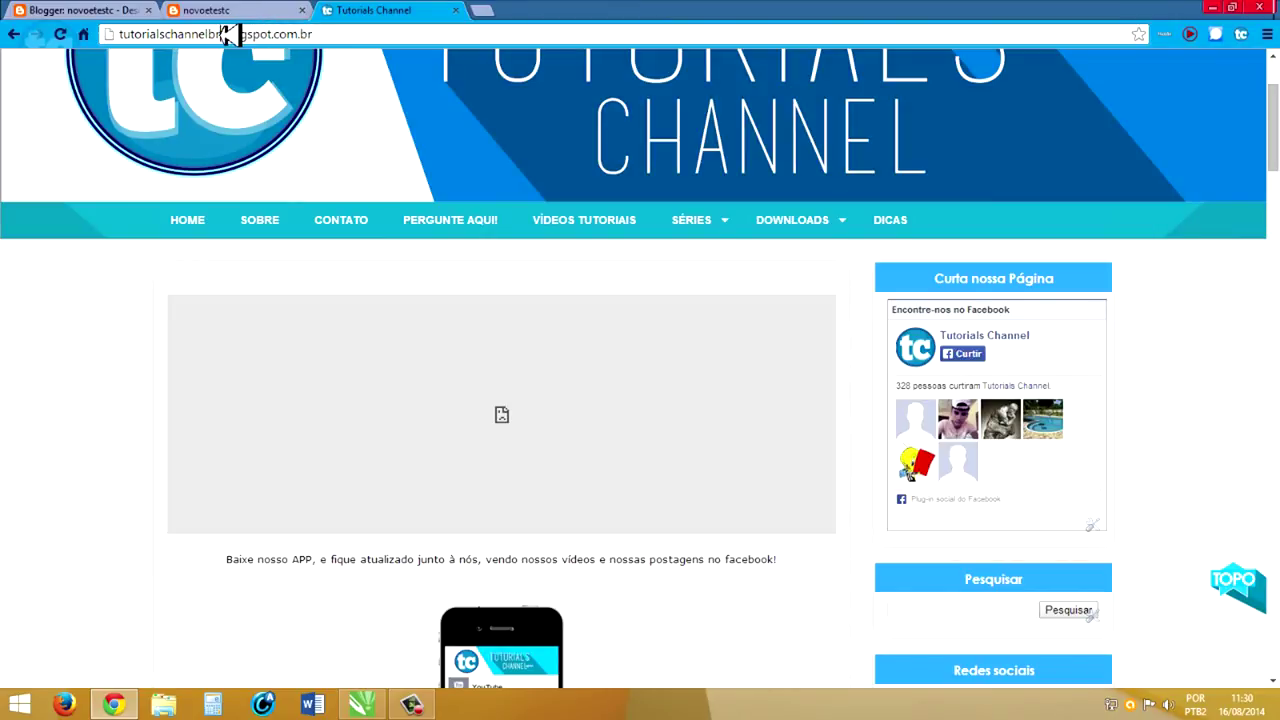
Step: Try the tutorialschannelbrasil address, retry it, then close that unavailable tab
left_click(228, 12)
key("ctrl+Tab")
left_click(205, 33)
type("brasil")
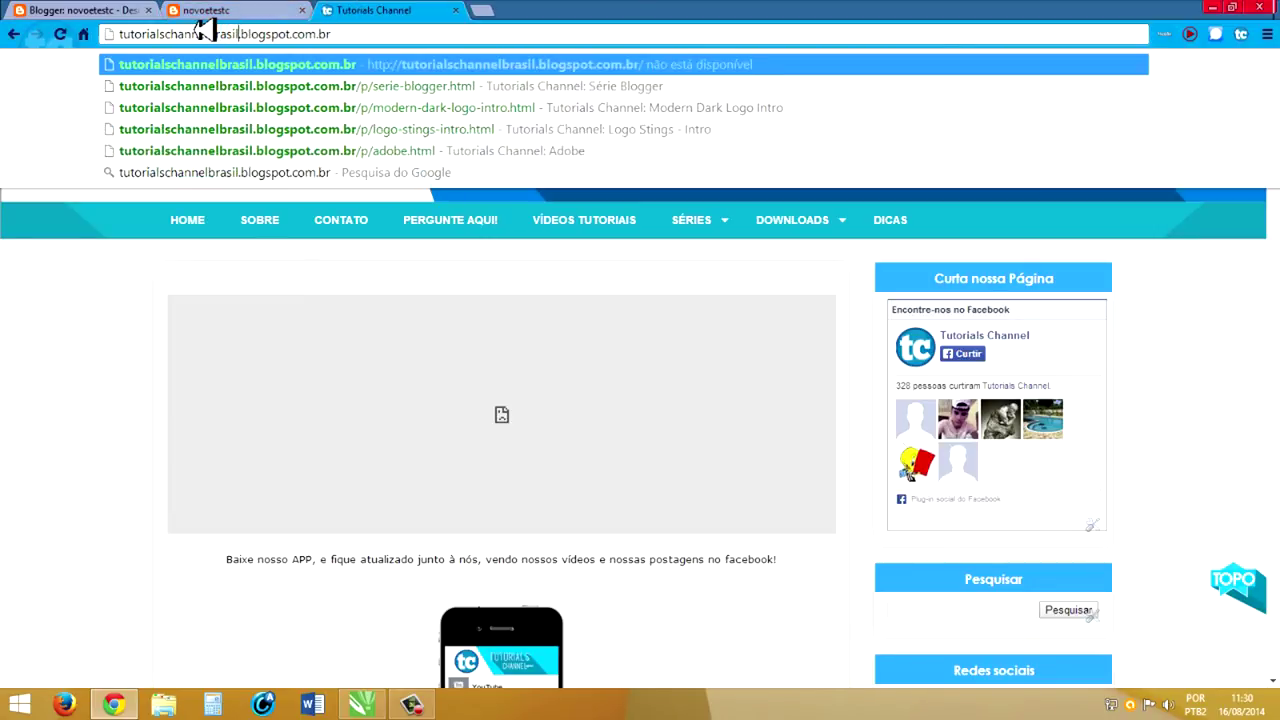
key("Return")
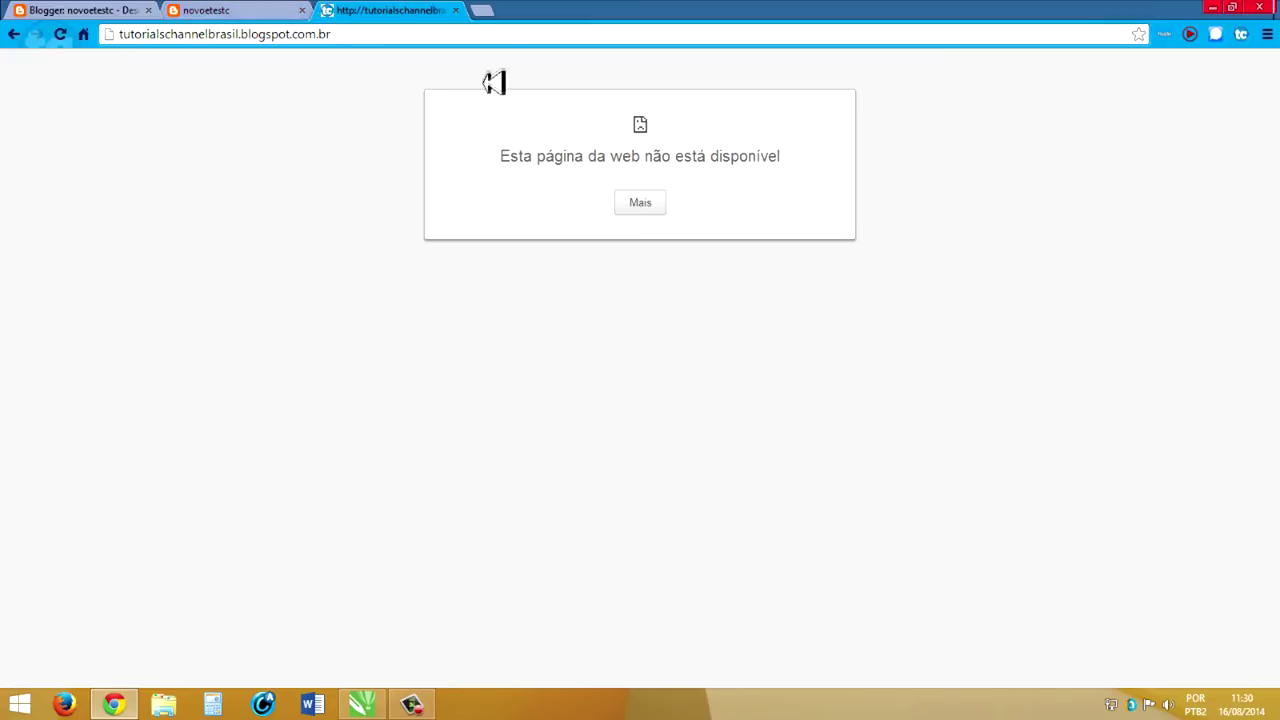
left_click(334, 33)
key("Return")
left_click(456, 10)
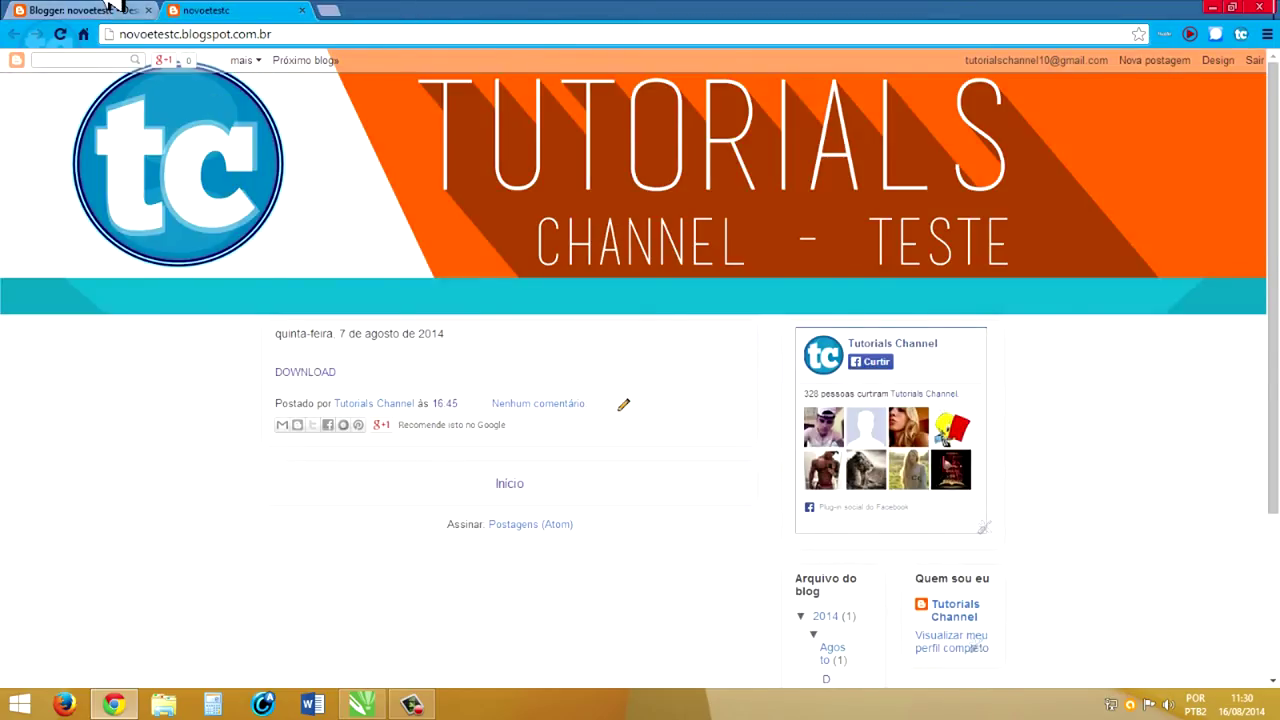
Step: Compare the CorelDRAW header with the template designer's Advanced page settings and preview
left_click(125, 10)
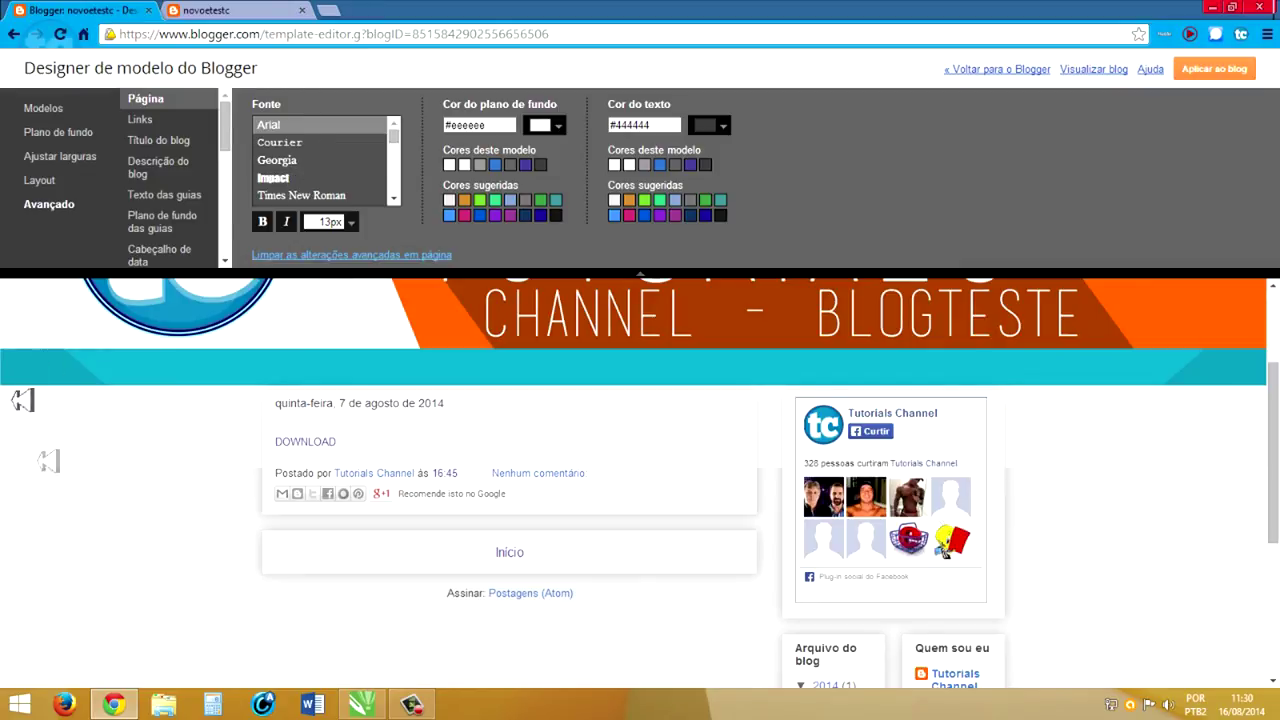
mouse_move(1275, 424)
left_mouse_down()
mouse_move(1277, 510)
mouse_move(1262, 434)
left_mouse_up()
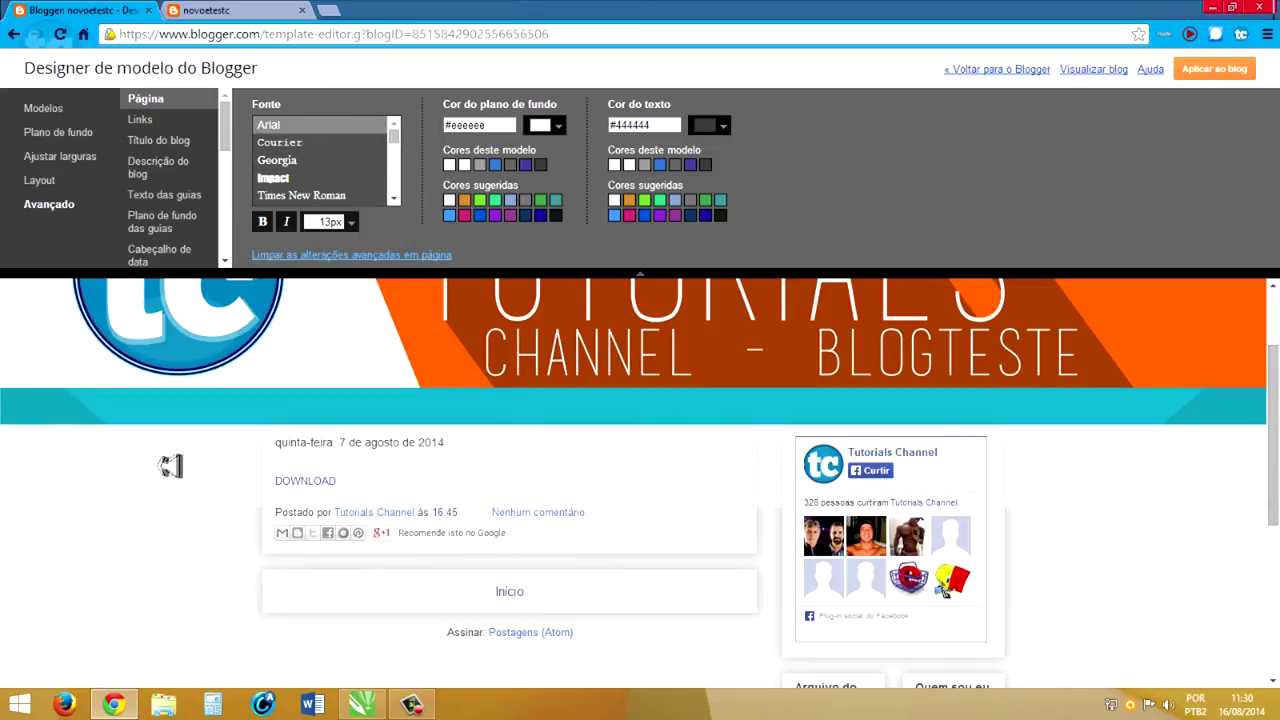
left_click(362, 705)
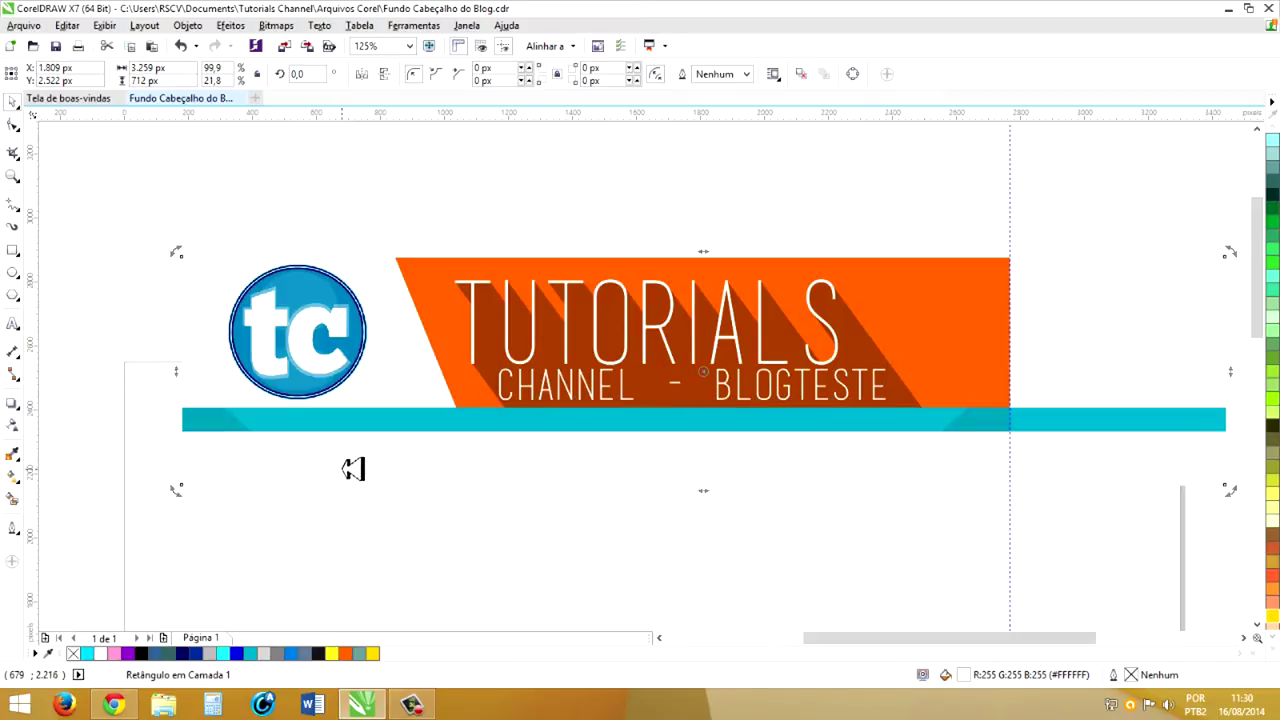
left_click(113, 705)
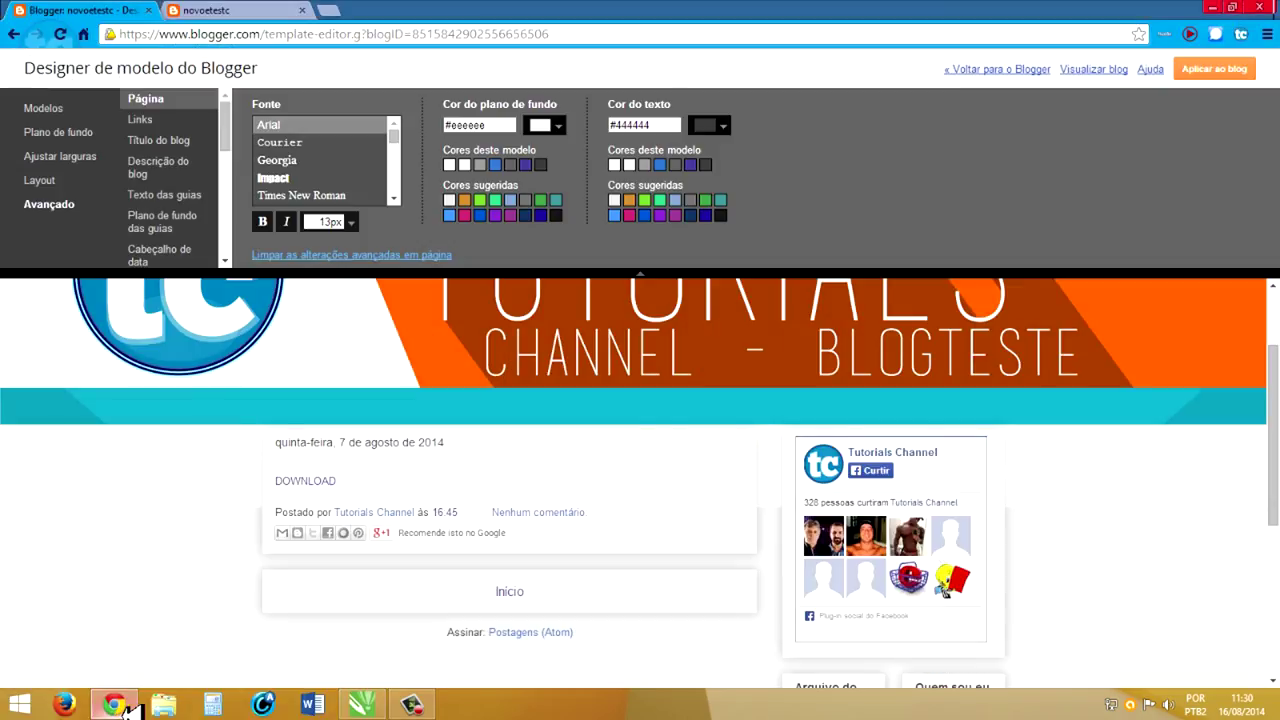
left_click(365, 705)
left_click(113, 705)
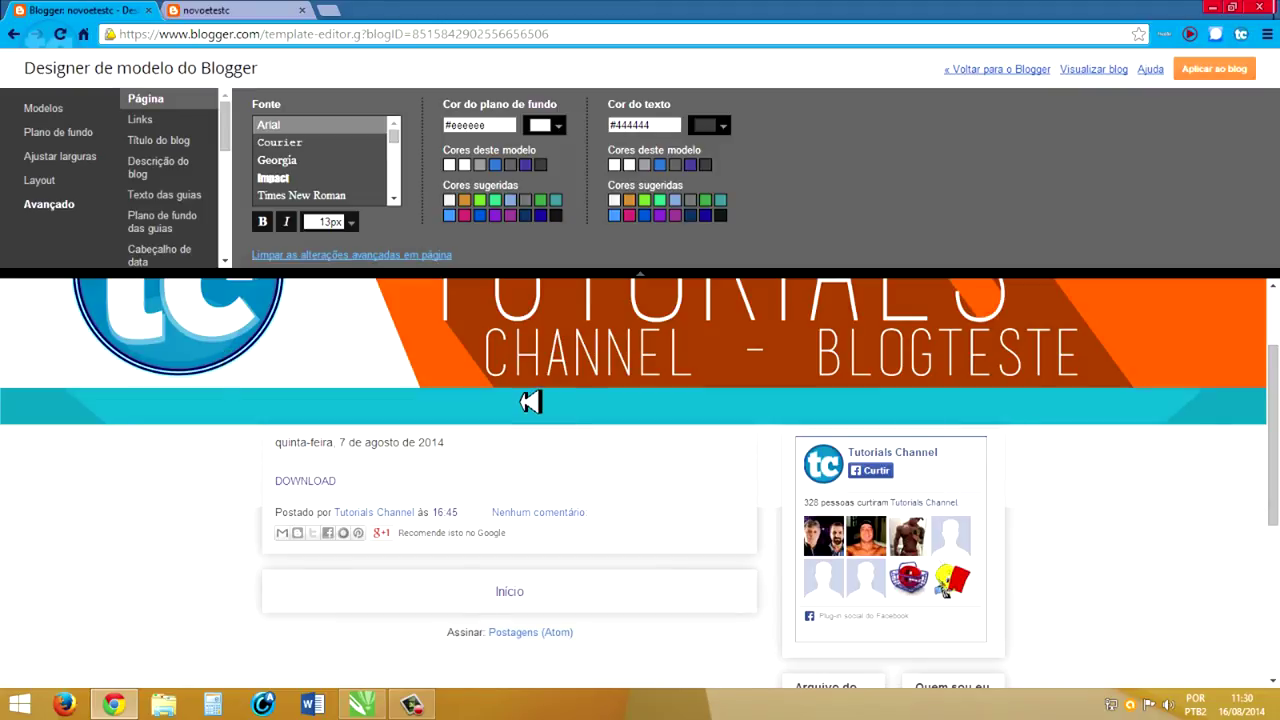
scroll(1132, 415, "up", 1)
scroll(1132, 415, "down", 1)
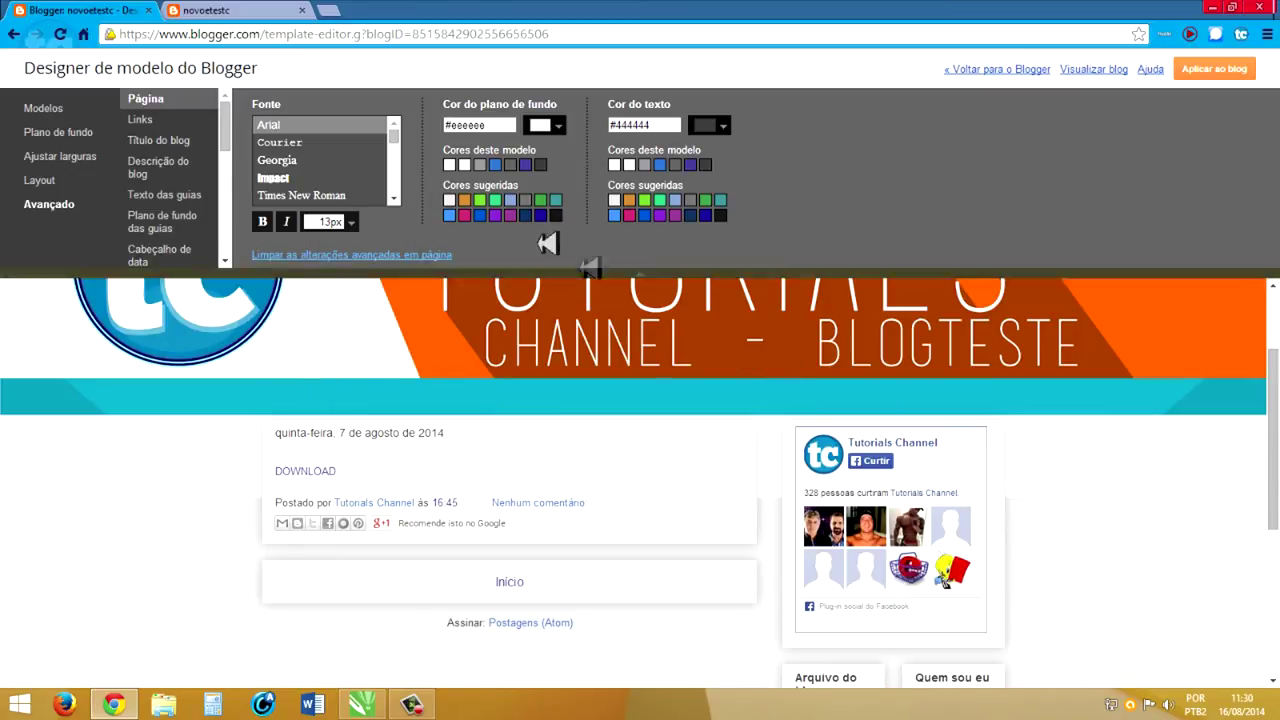
Step: Try blue, purple and grey page backgrounds, settling on white #ffffff
left_click(457, 164)
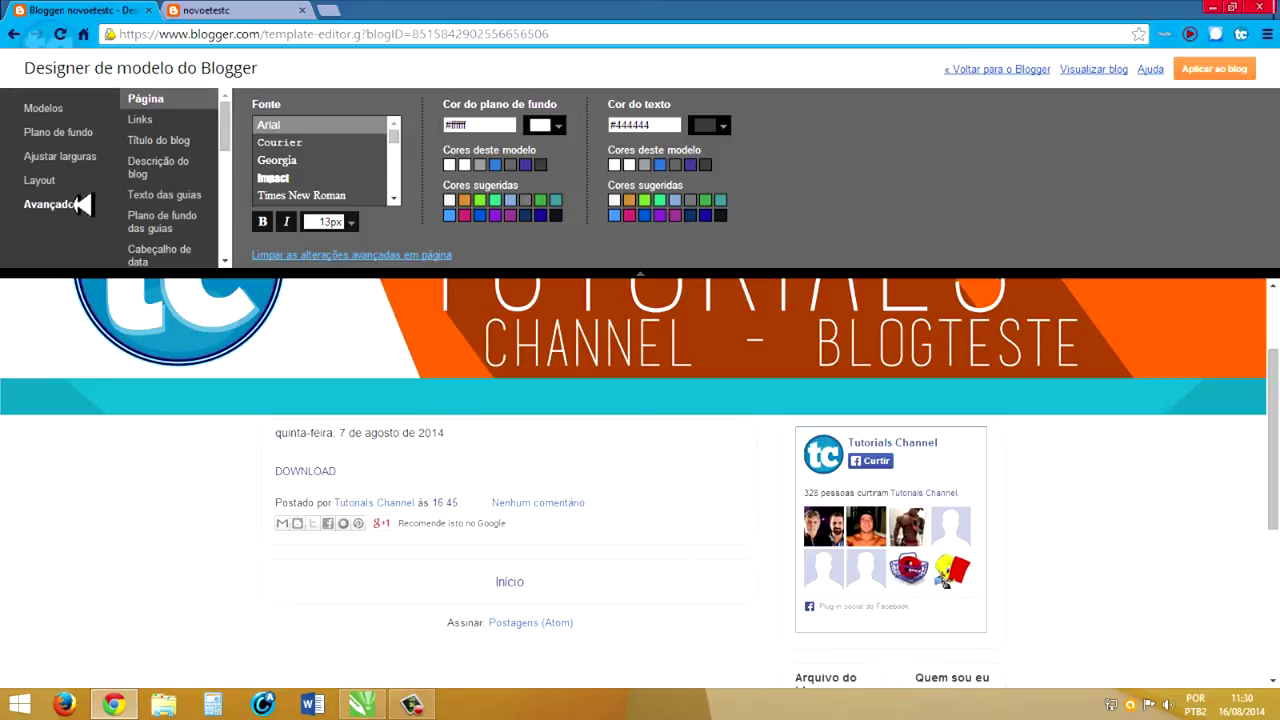
left_click(530, 162)
left_click(525, 163)
left_click(466, 164)
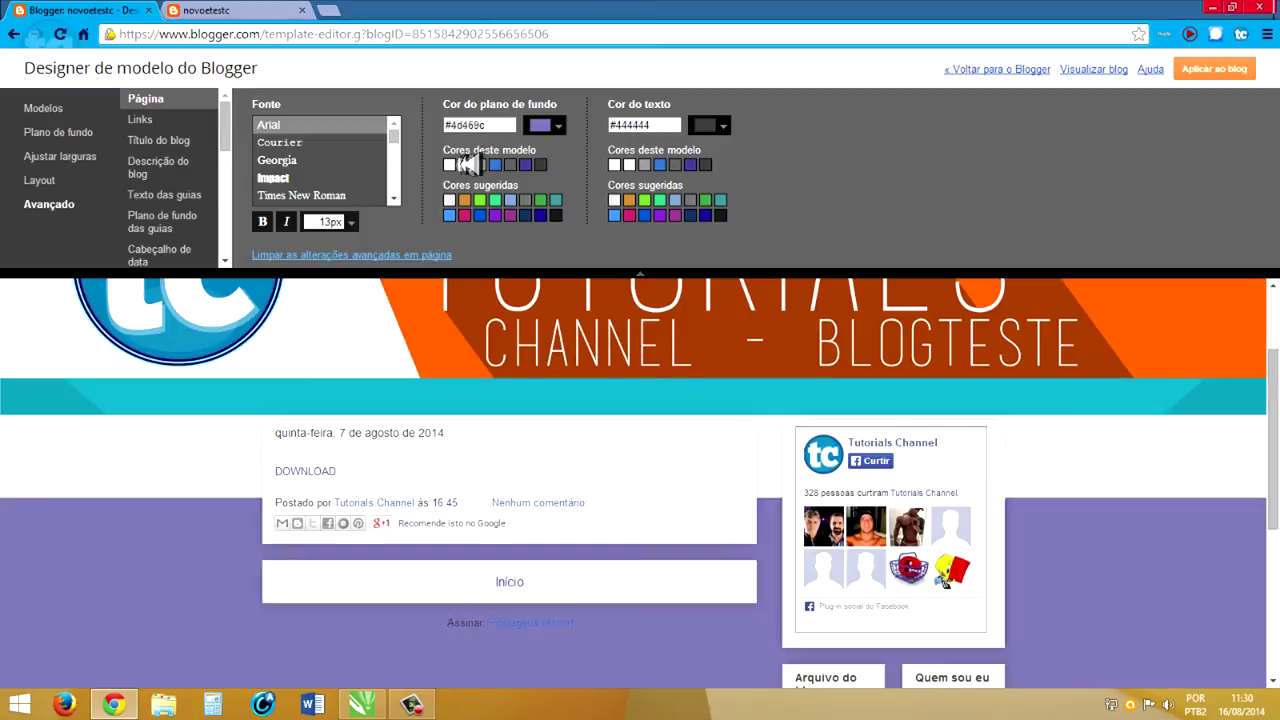
left_click(449, 164)
Step: Apply the template to the blog and open the live blog view
left_click(1215, 66)
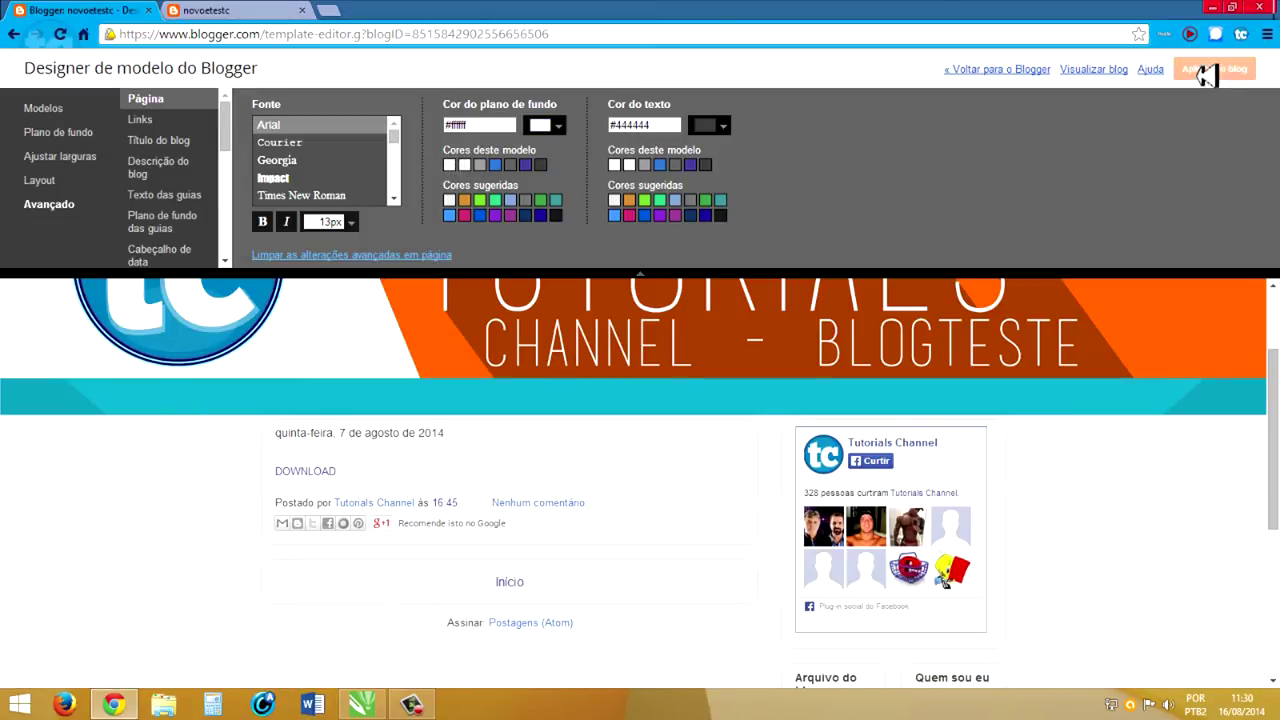
left_click_drag(608, 87, 686, 87)
left_click(1115, 75)
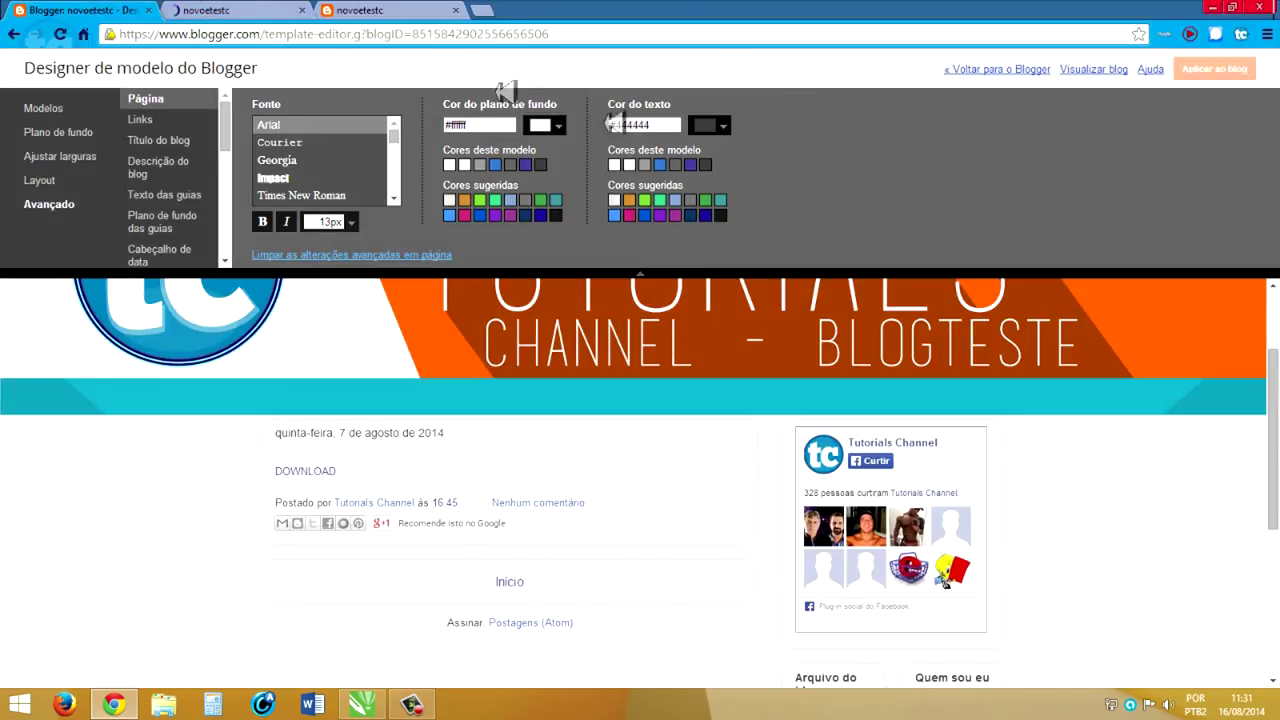
Step: View the live blog's header and compare it with the CorelDRAW banner
left_click(220, 8)
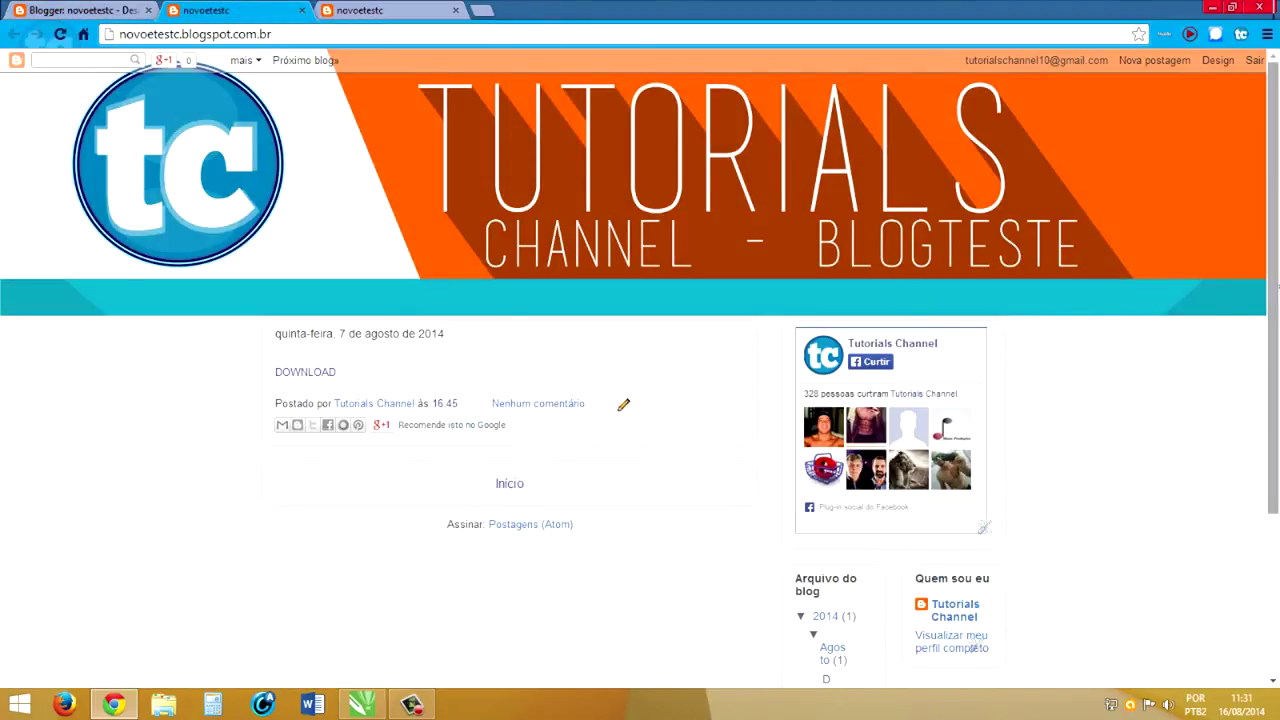
scroll(1075, 325, "down", 1)
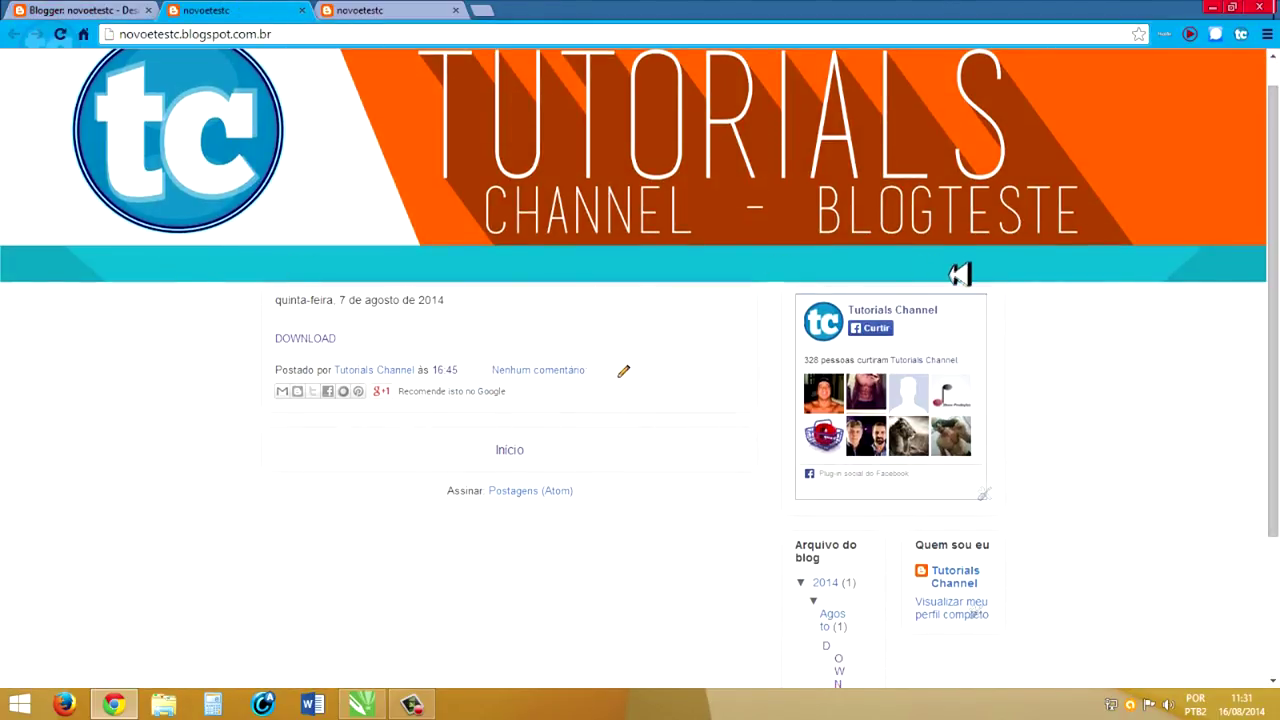
left_click(385, 700)
left_click(510, 422)
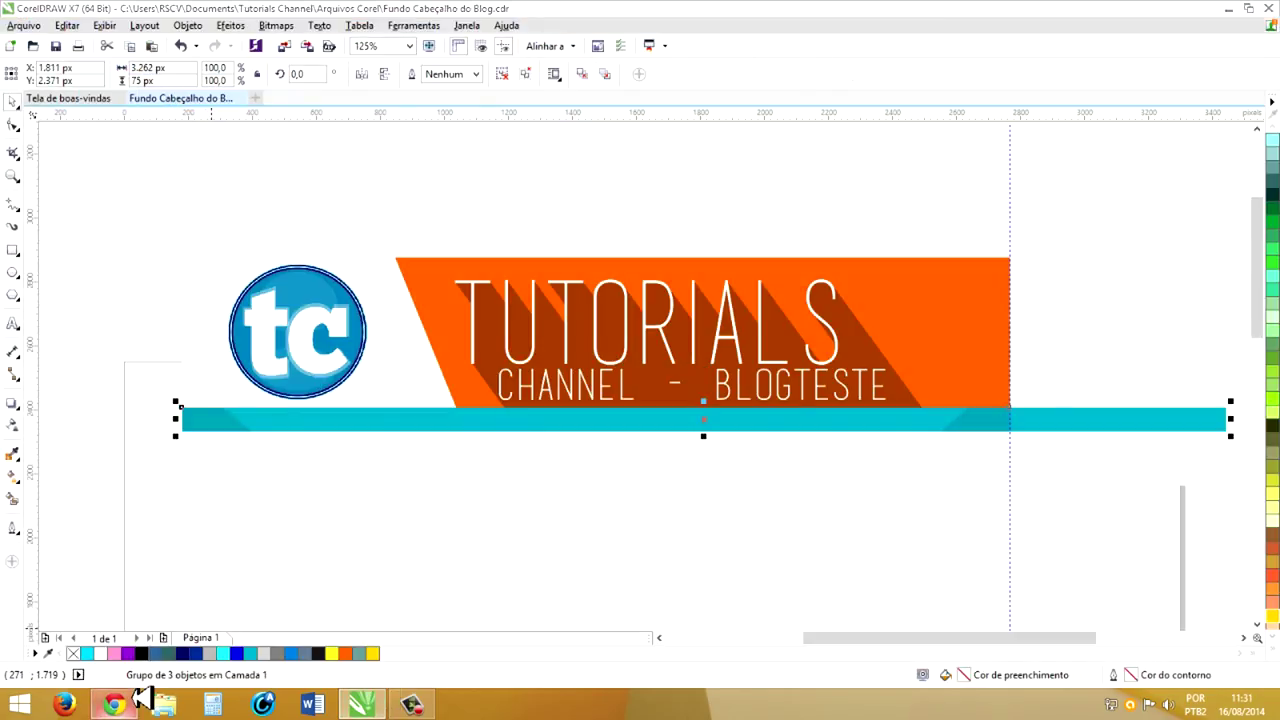
left_click(140, 702)
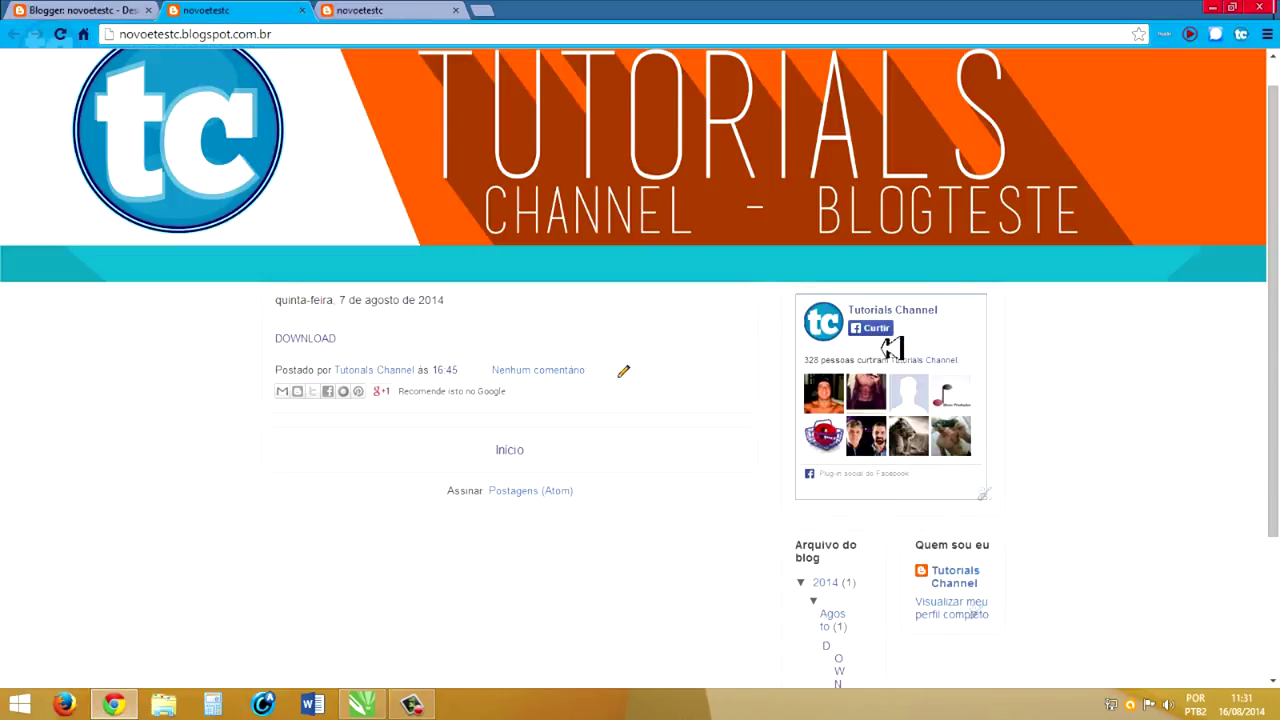
Step: Switch between the template designer and live blog tabs to compare results
left_click(145, 8)
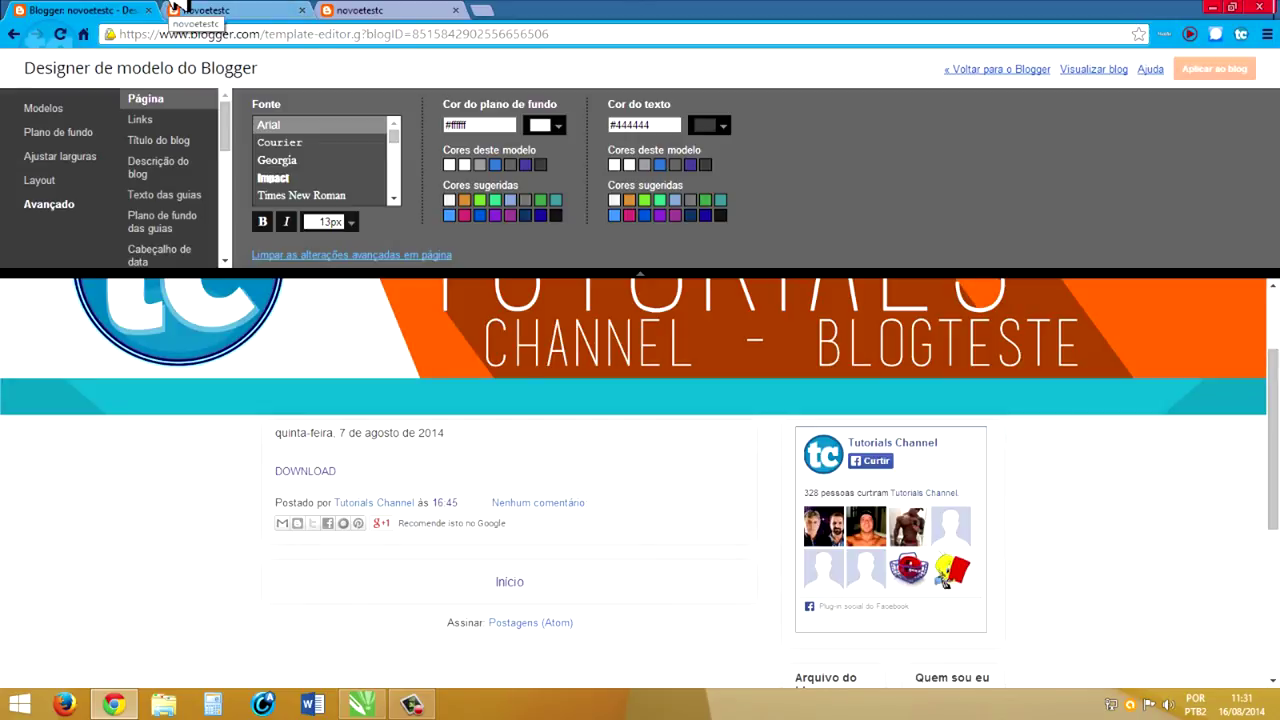
left_click(245, 8)
left_click(100, 8)
left_click(213, 8)
left_click(148, 8)
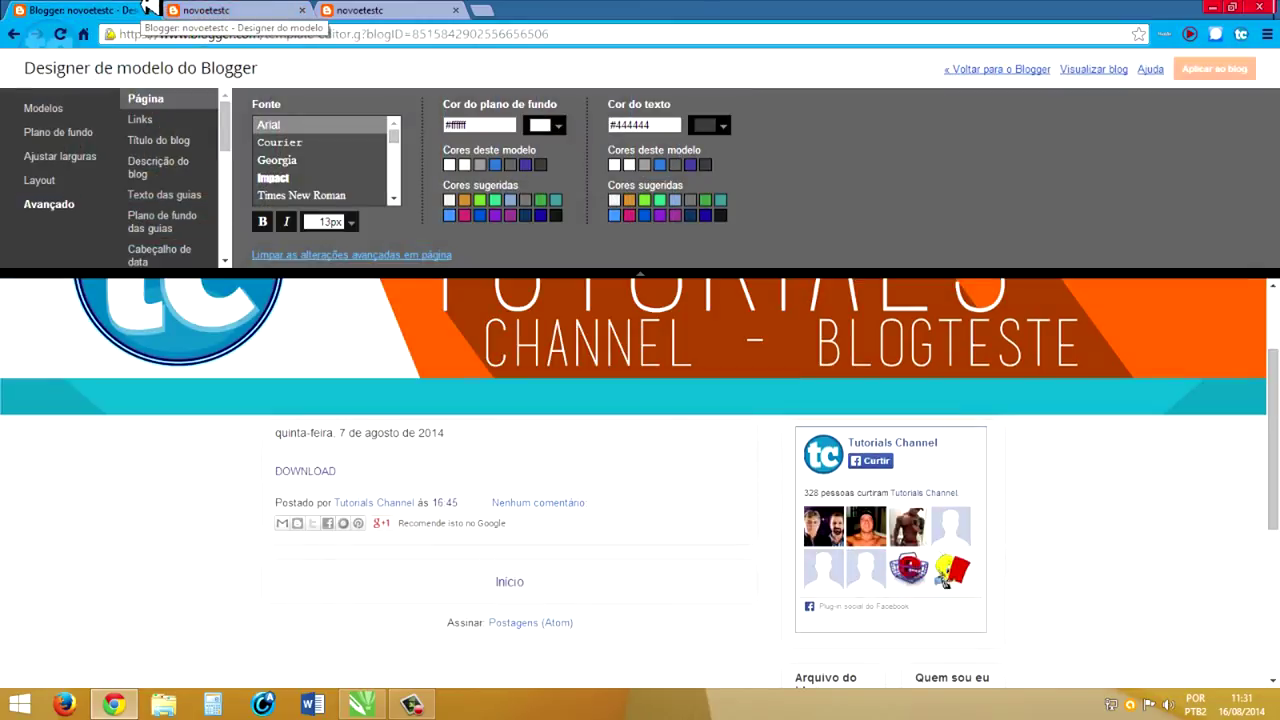
left_click(240, 10)
left_click(265, 34)
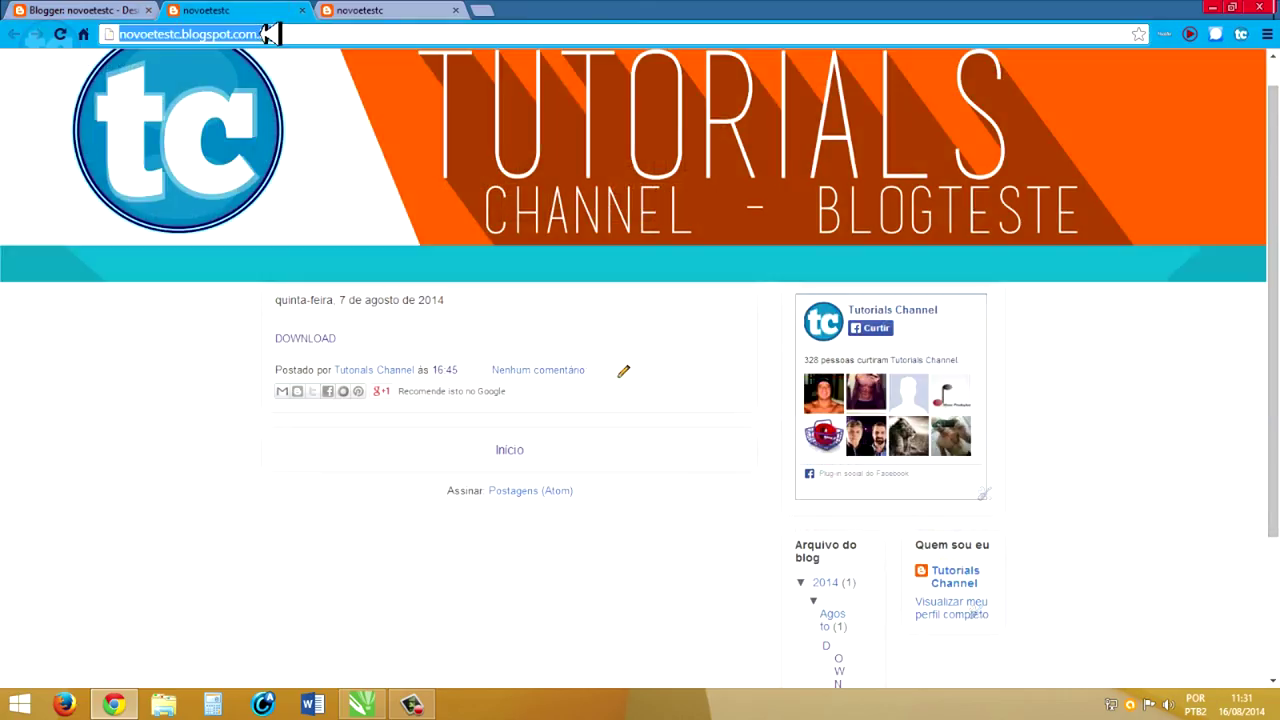
Step: Load the Tutorials Channel Brasil YouTube channel page and scroll through it
type("tu")
key("BackSpace")
key("BackSpace")
key("BackSpace")
type("youtube.com/Tutochannelbr")
key("Return")
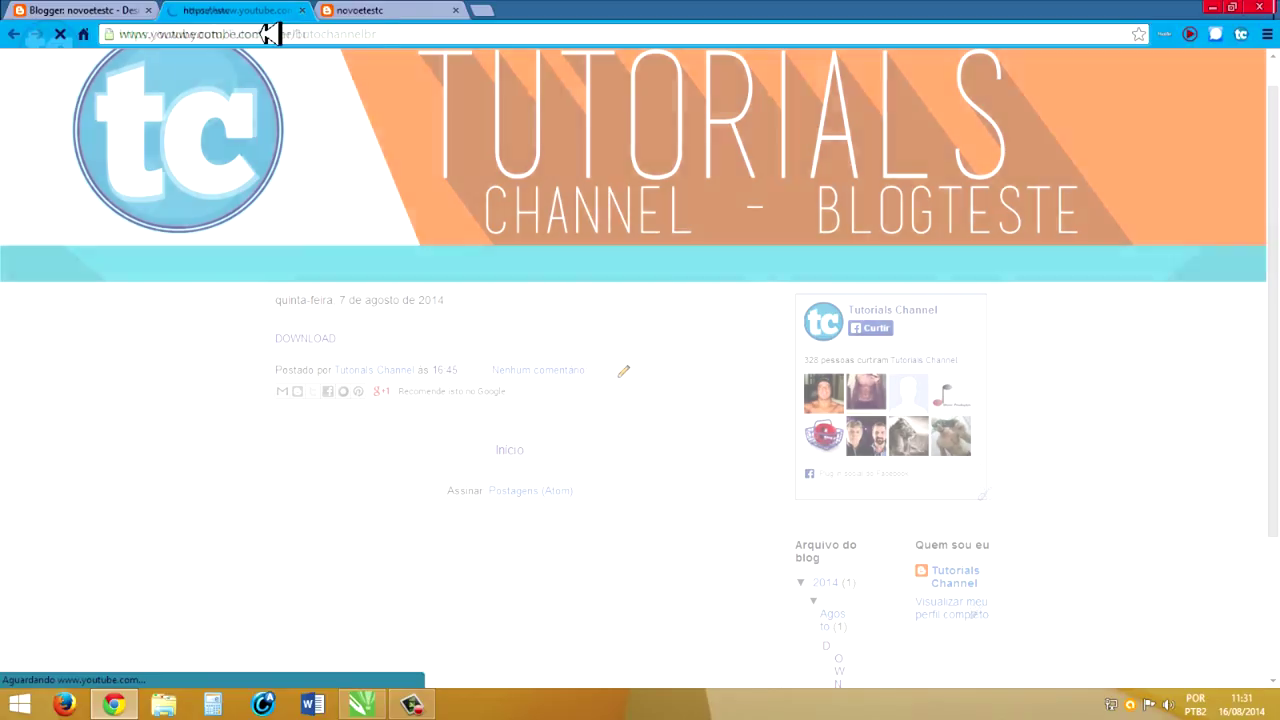
scroll(718, 290, "down", 1)
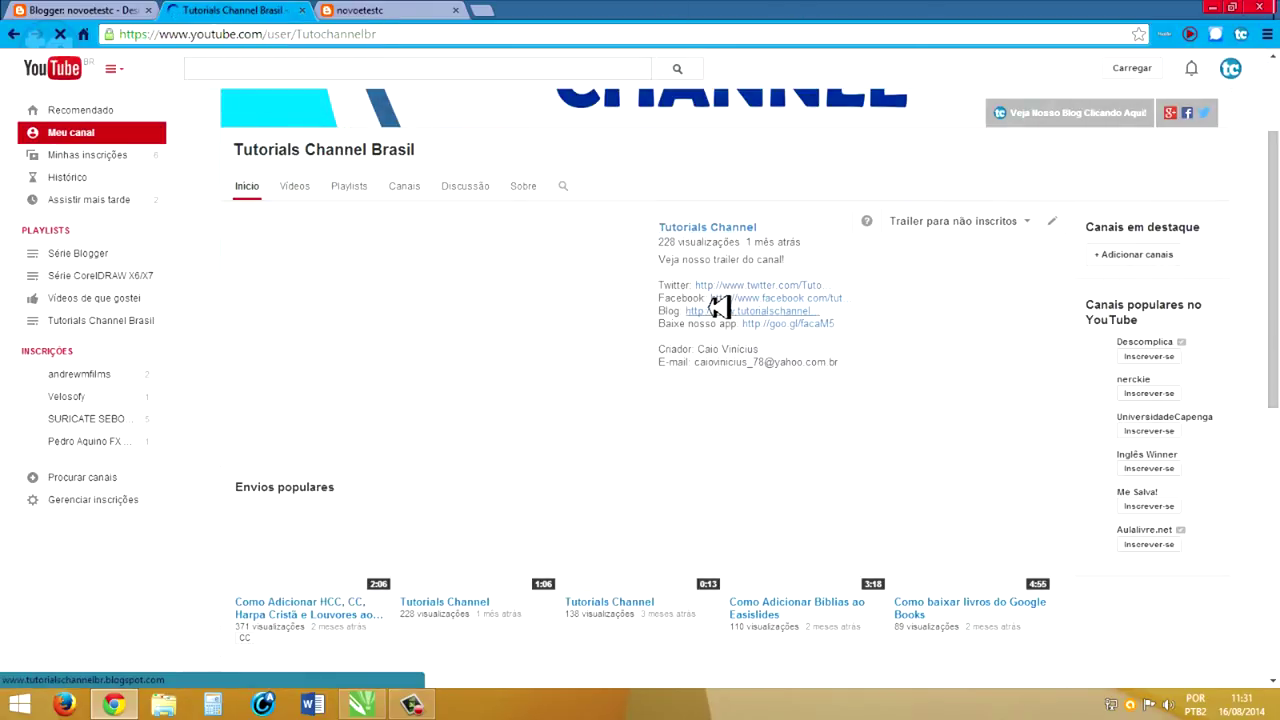
scroll(724, 305, "down", 3)
scroll(1000, 590, "down", 2)
scroll(1004, 601, "down", 1)
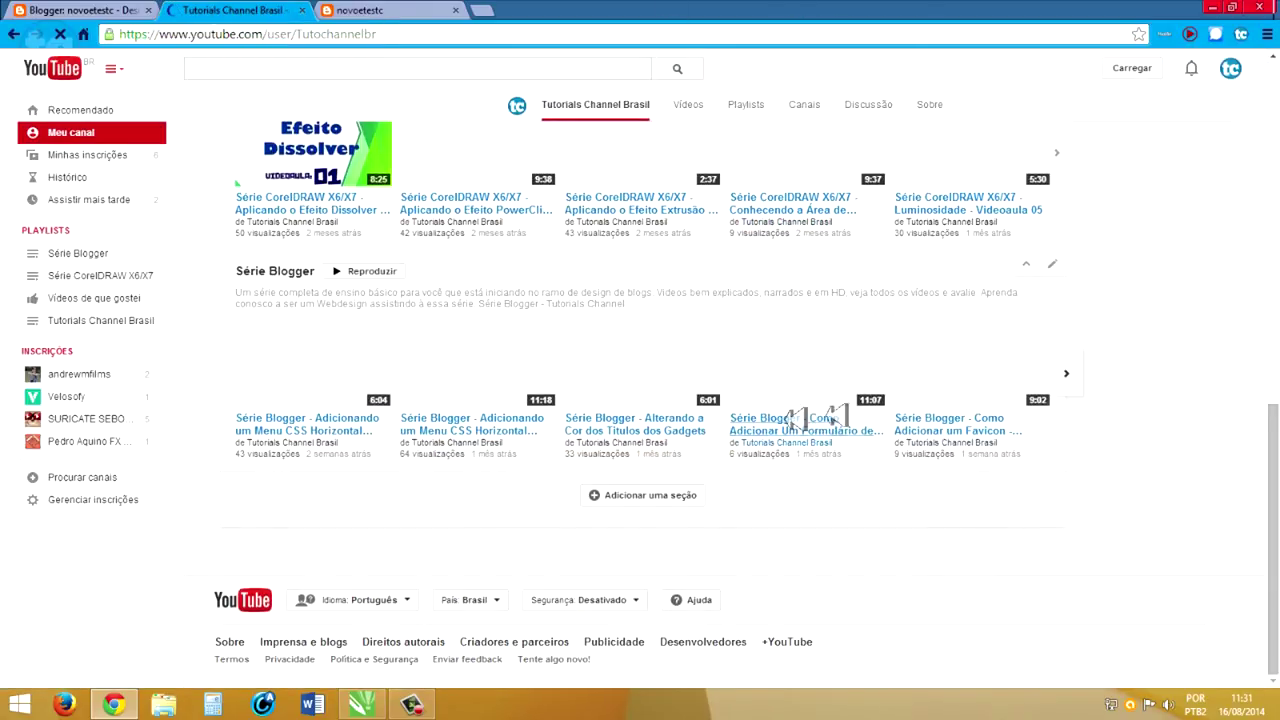
Step: Browse the Série Blogger and Série CorelDRAW X6/X7 carousels, showing videos 04–08
left_click(1069, 370)
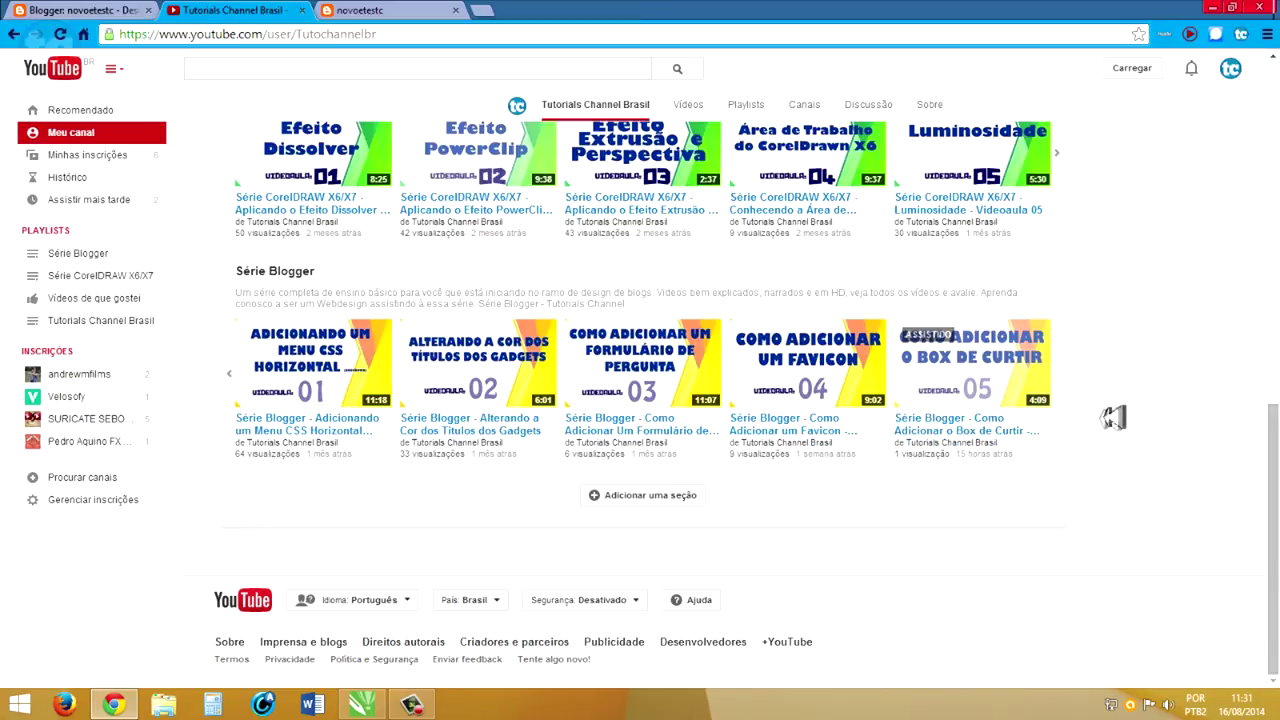
scroll(1126, 405, "up", 1)
left_click(1062, 233)
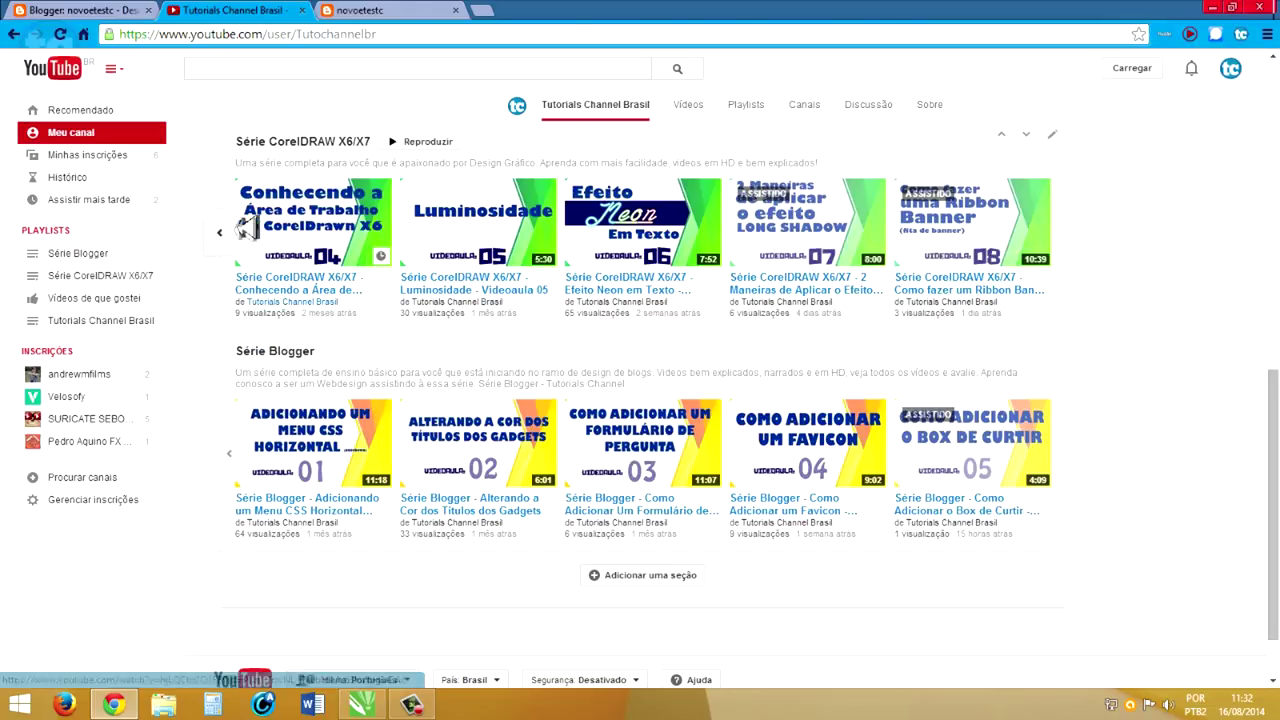
left_click(228, 232)
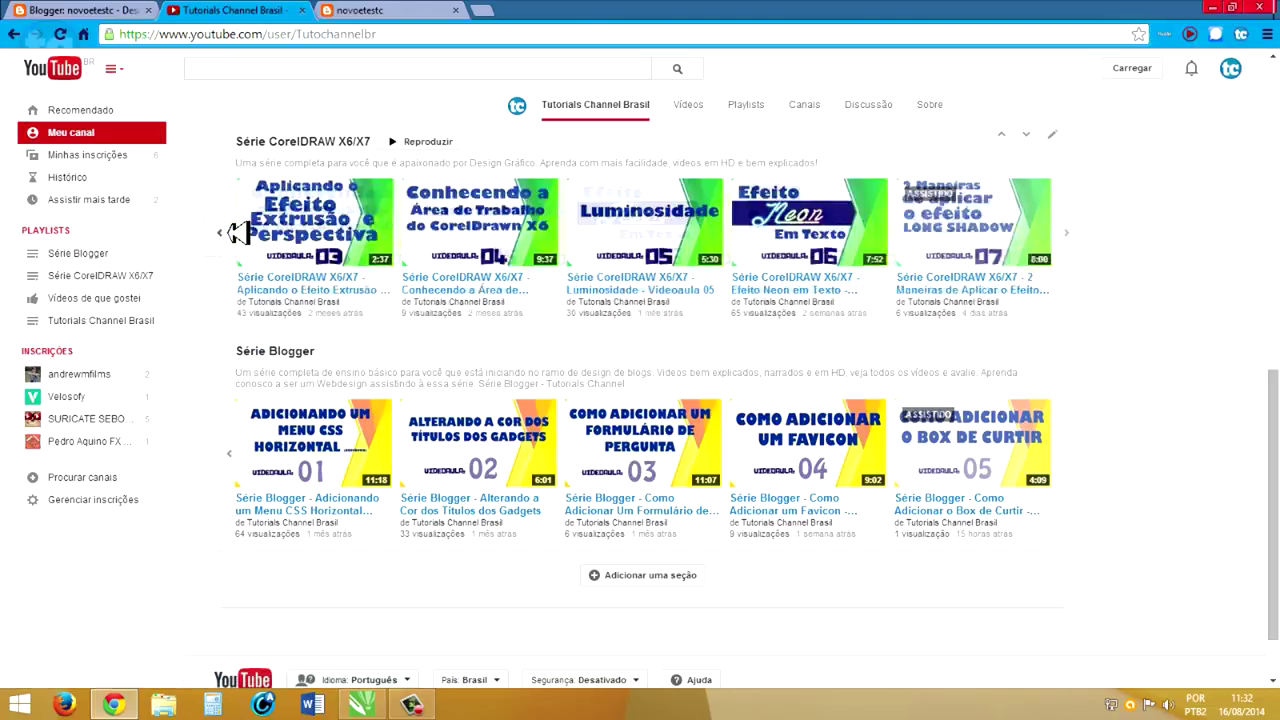
left_click(1068, 234)
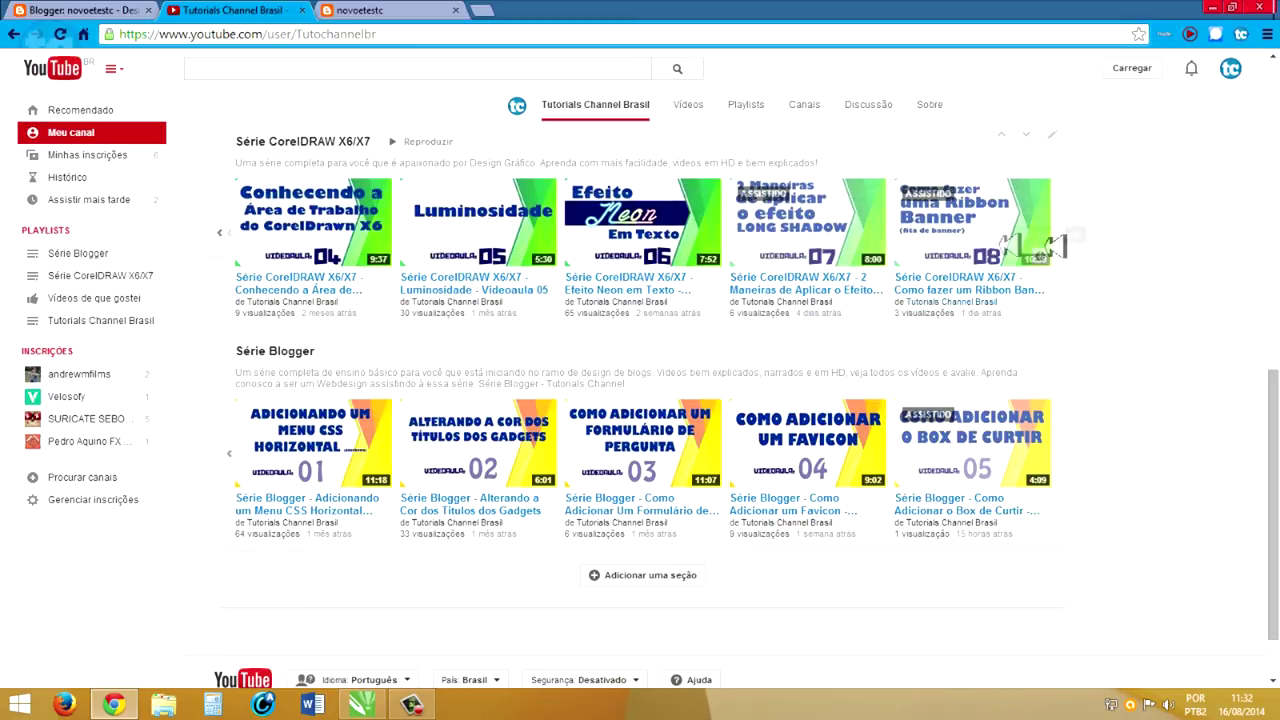
scroll(245, 242, "up", 2)
scroll(620, 250, "up", 2)
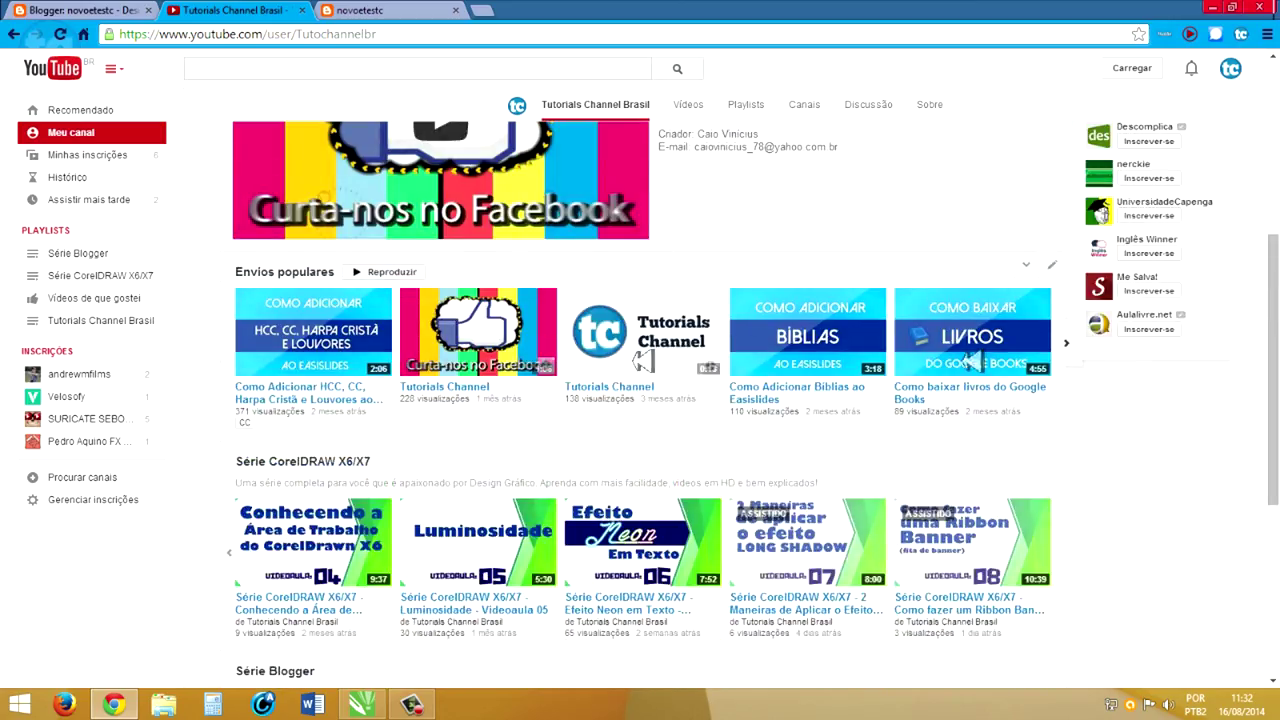
Step: Show the next page of popular uploads and close the extra blog tab
left_click(1066, 343)
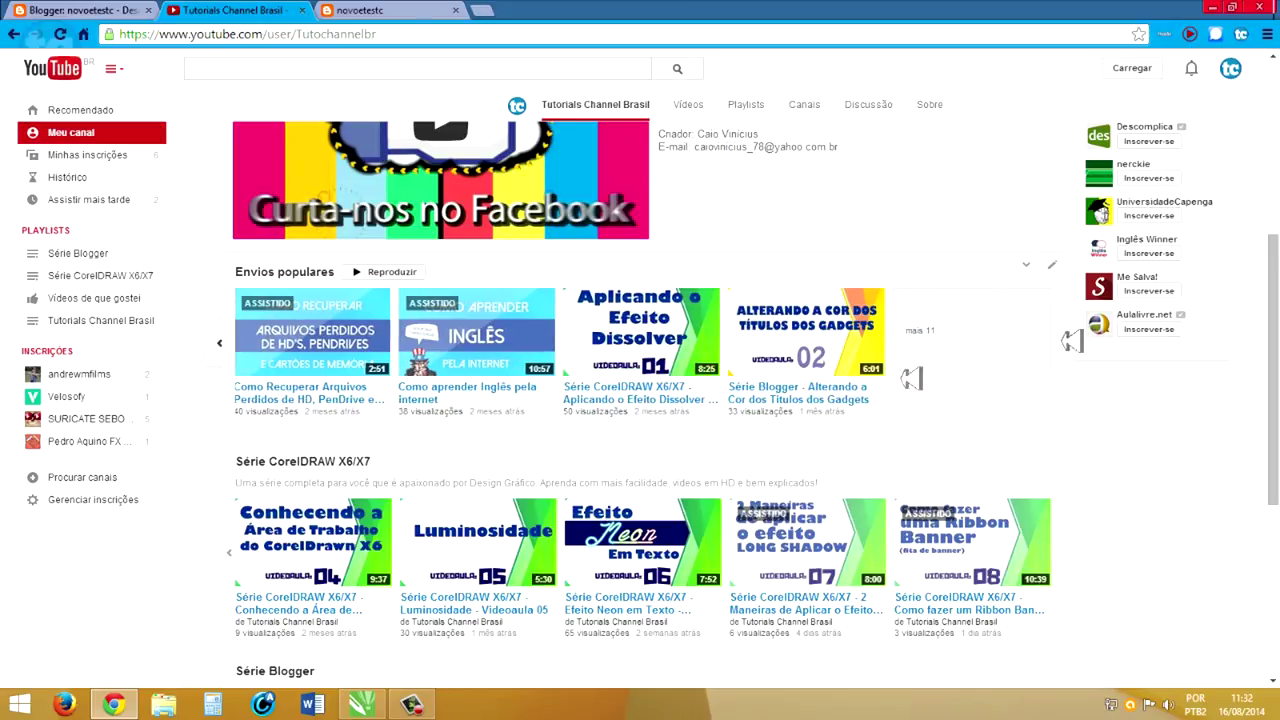
scroll(575, 435, "down", 4)
scroll(578, 444, "up", 1)
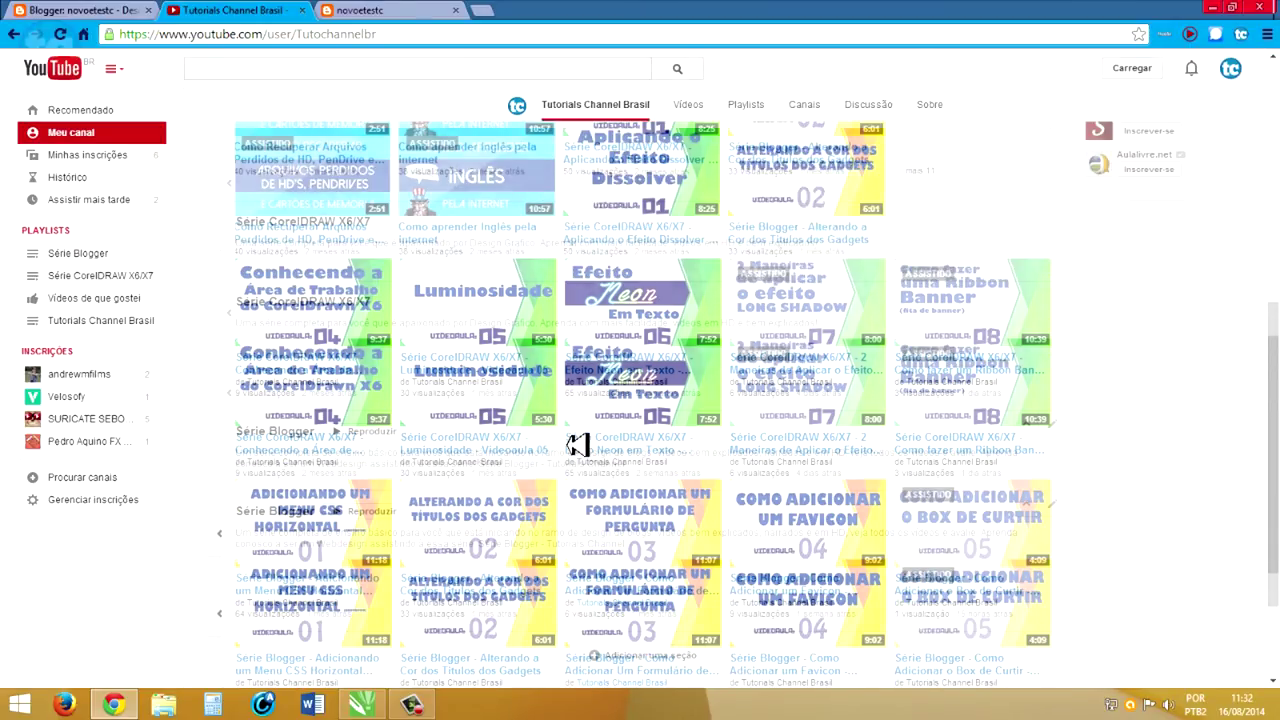
scroll(578, 444, "up", 5)
scroll(585, 443, "down", 3)
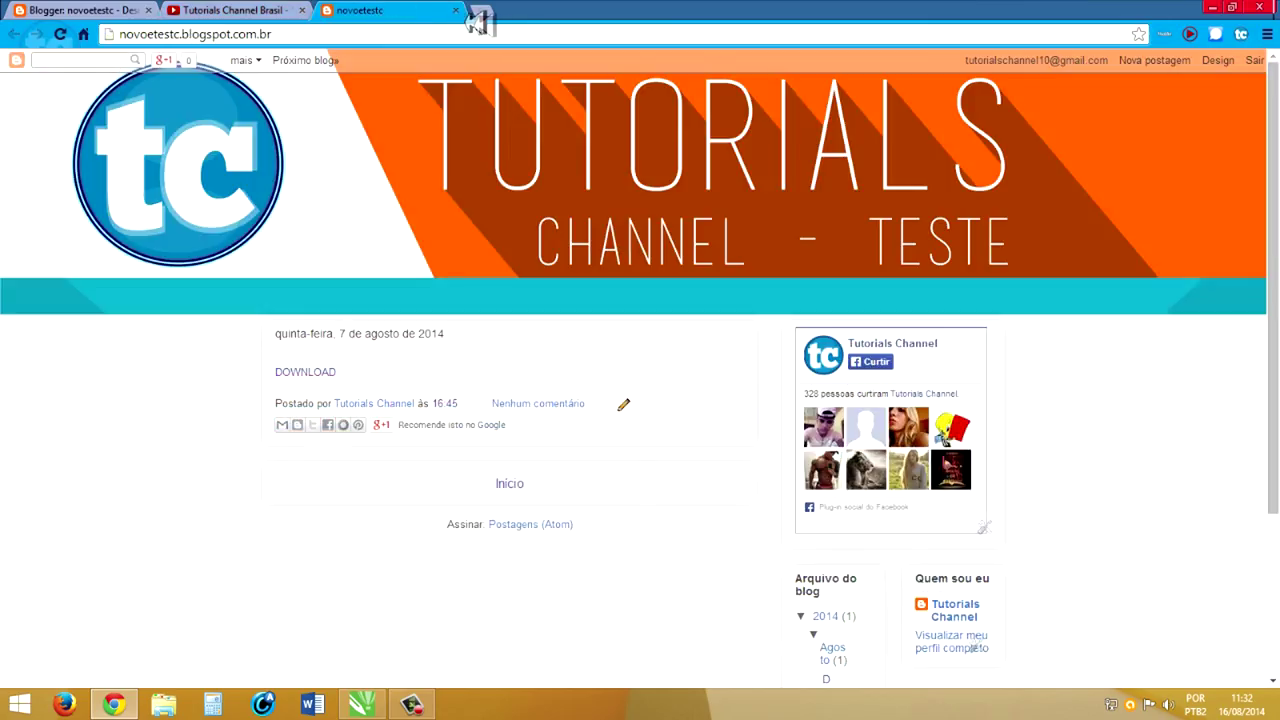
left_click(460, 11)
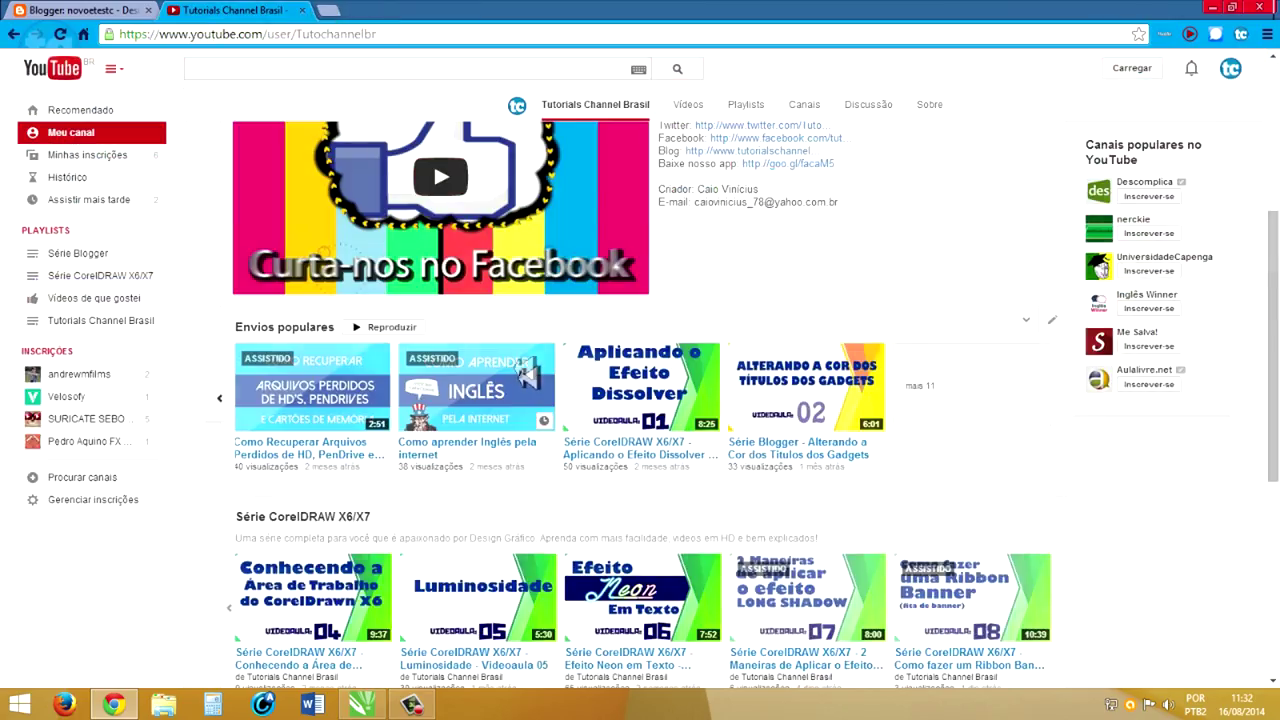
scroll(540, 390, "down", 5)
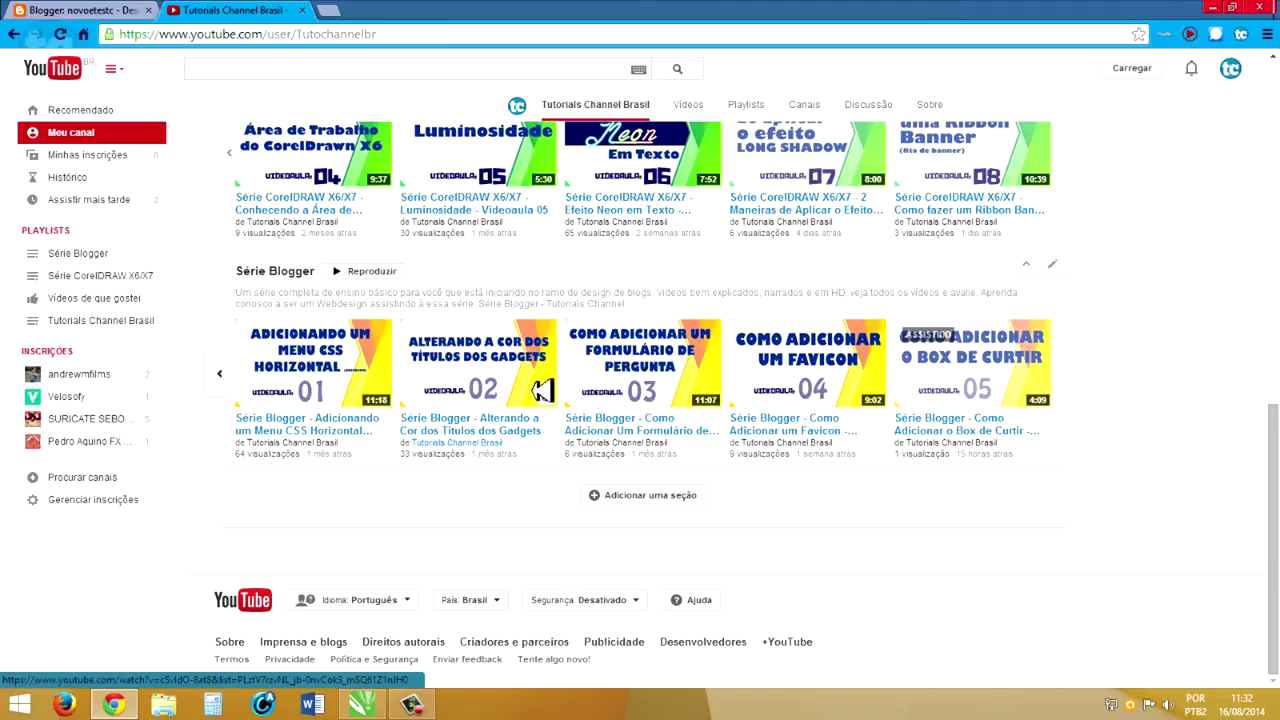